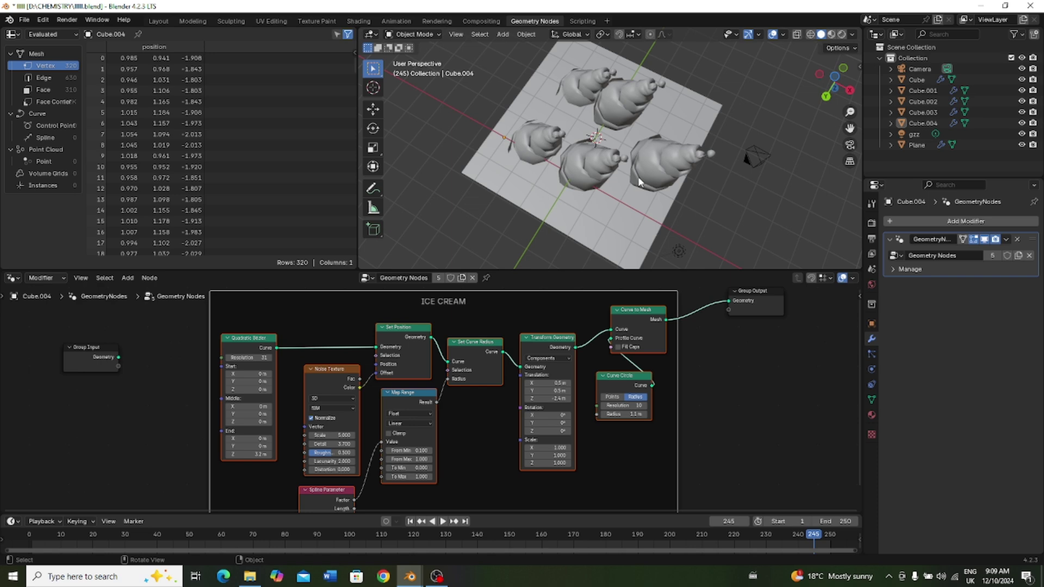
# Step: Preview the five ice cream shapes in Rendered shading, and switch to the ppppp.blend window to view its scene
pyautogui.press('z')
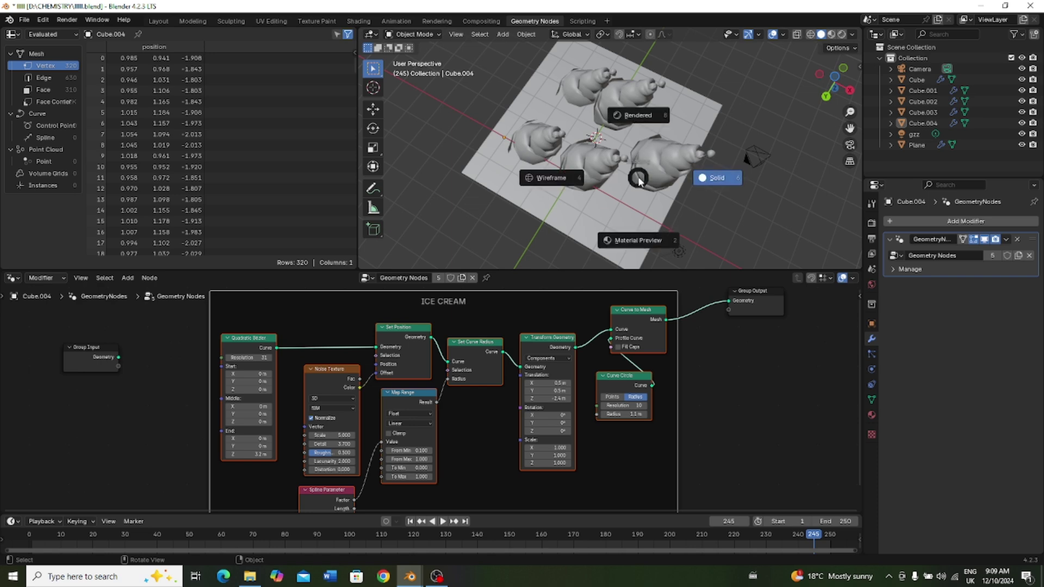
pyautogui.click(653, 118)
pyautogui.click(652, 116)
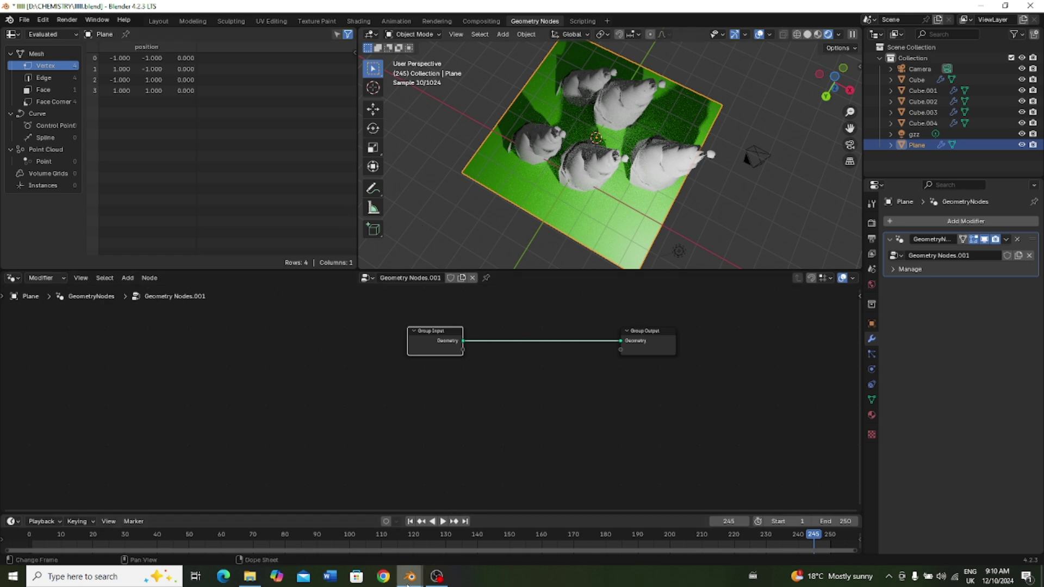
pyautogui.moveTo(408, 583)
pyautogui.click(449, 521)
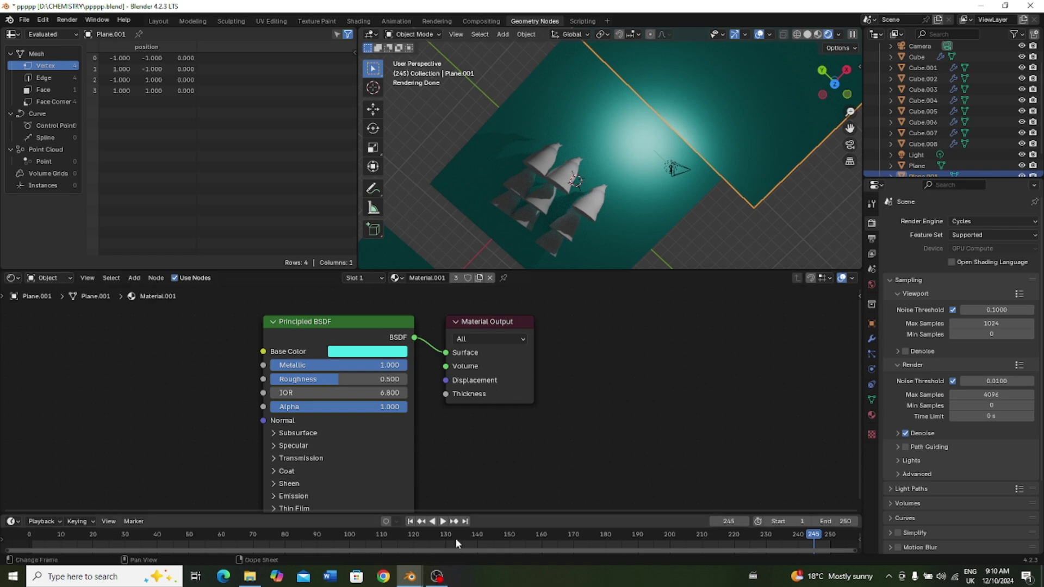
# Step: Switch to the ICE CREAME.blend window and preview its four planes of ice cream shapes in Rendered shading
pyautogui.moveTo(410, 577)
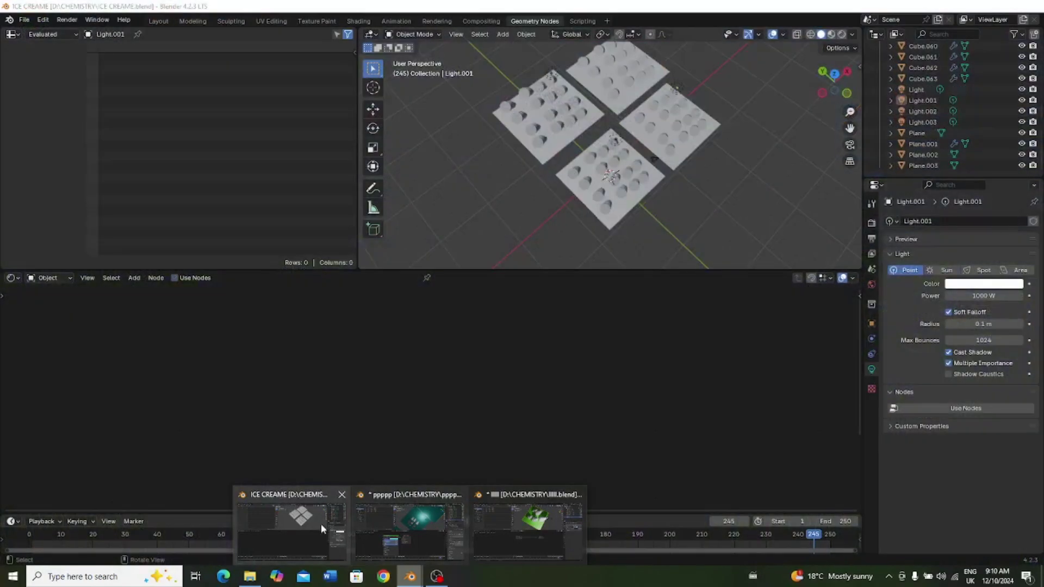
pyautogui.click(317, 521)
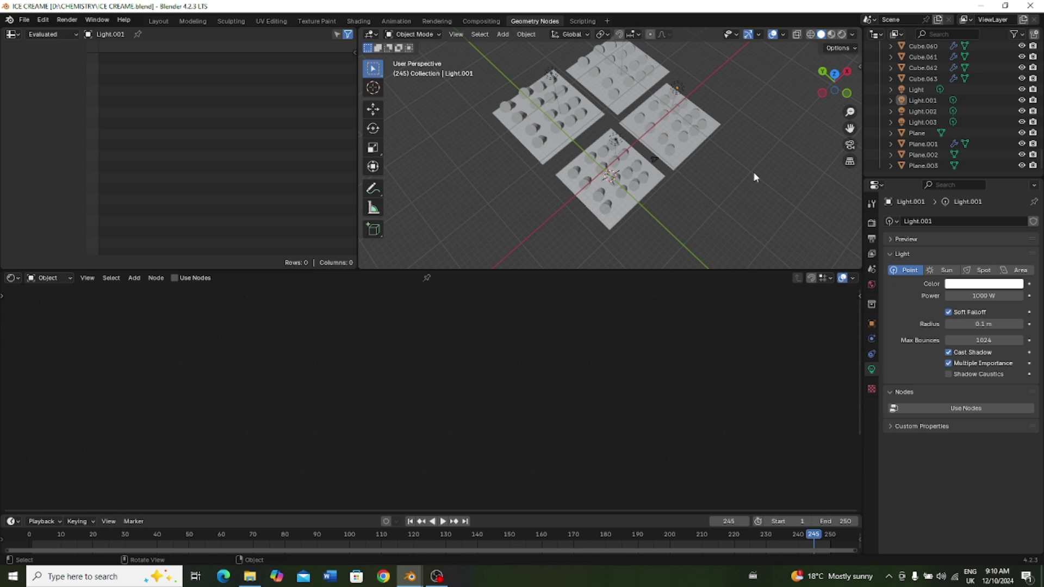
pyautogui.press('z')
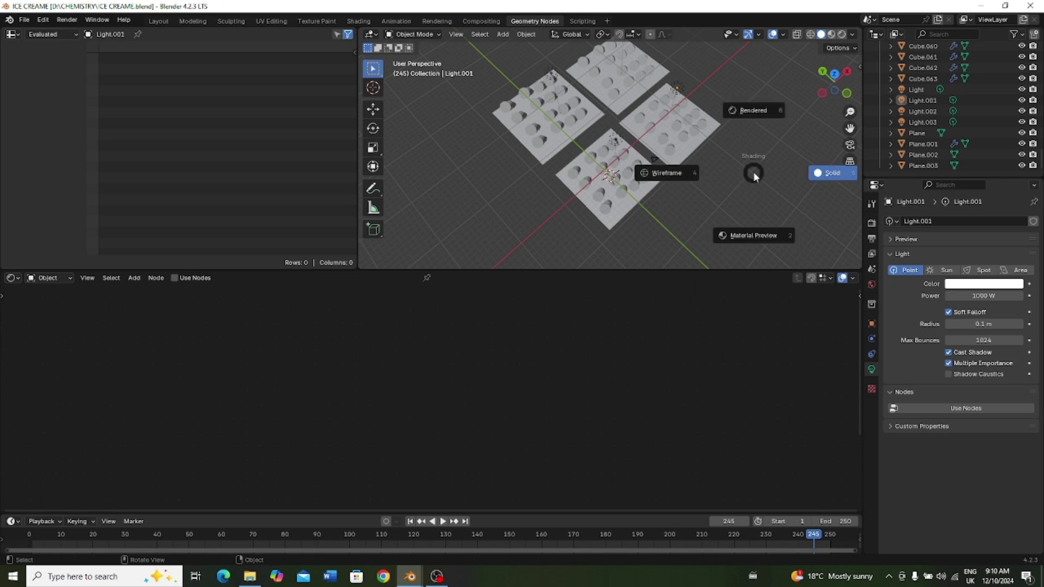
pyautogui.click(769, 107)
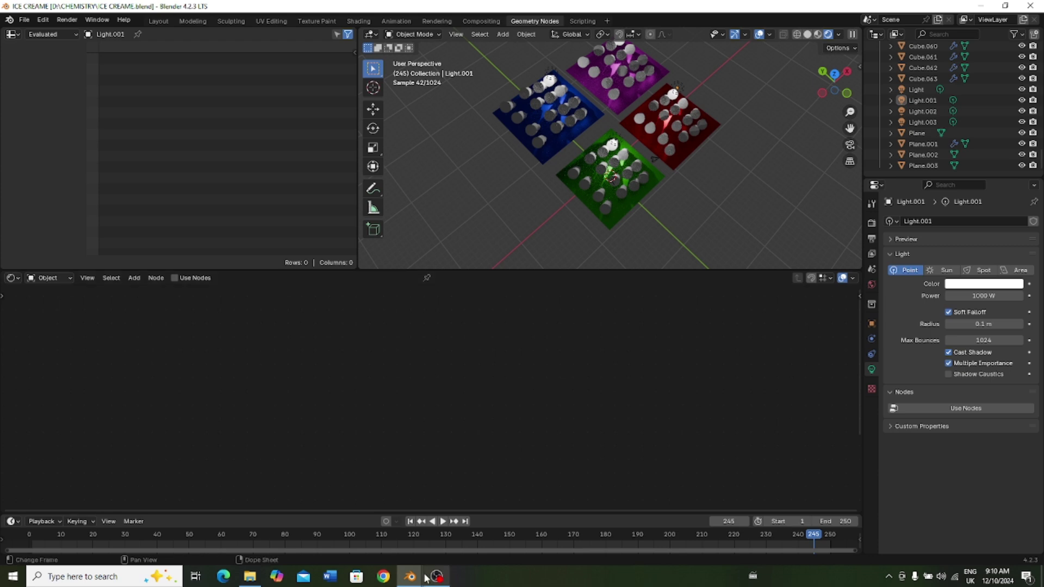
pyautogui.moveTo(420, 580)
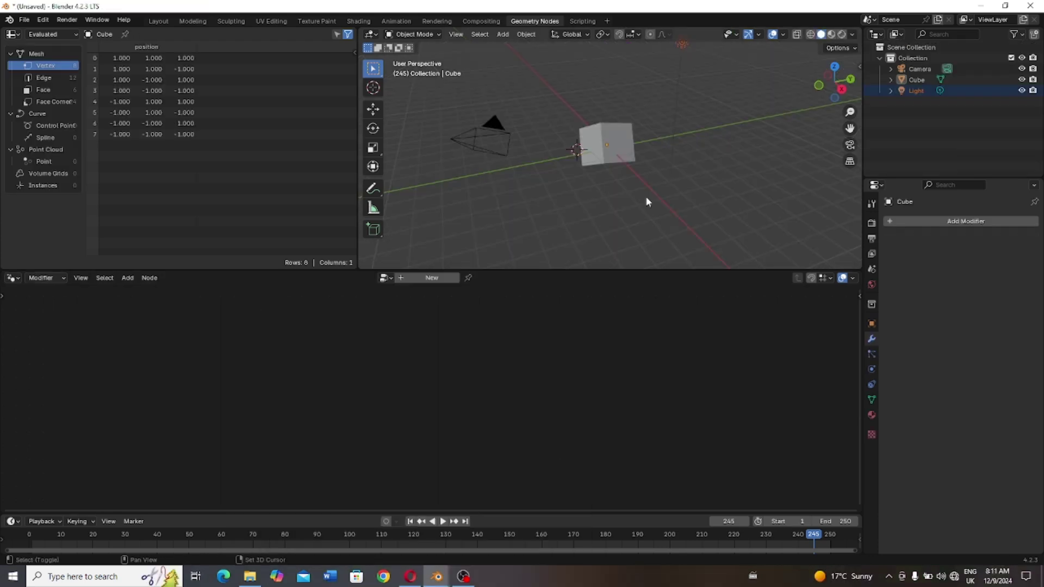
# Step: Add an armature to the new scene at the 3D cursor
pyautogui.hotkey('shift', 'a')
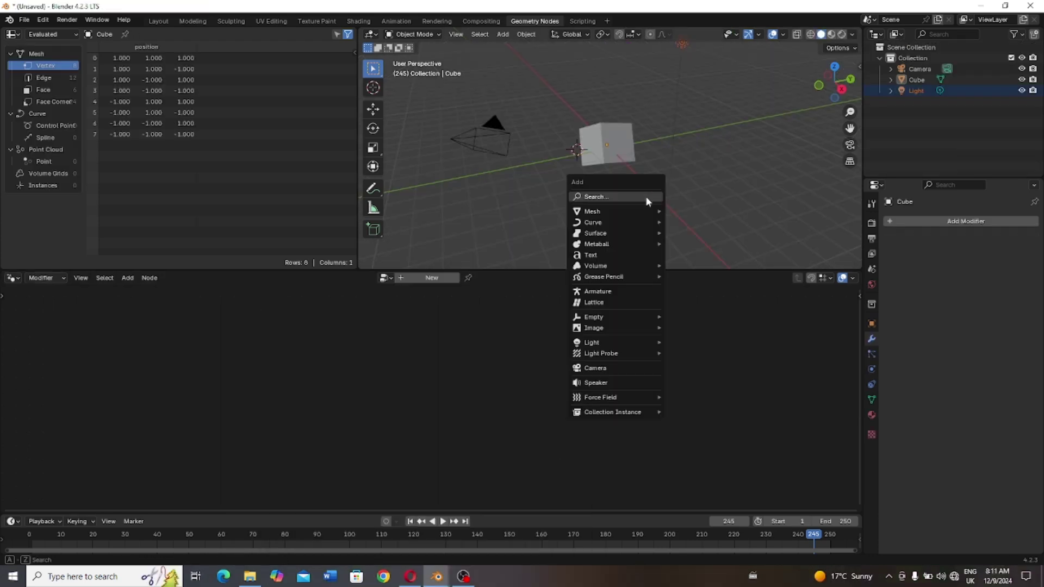
pyautogui.moveTo(619, 213)
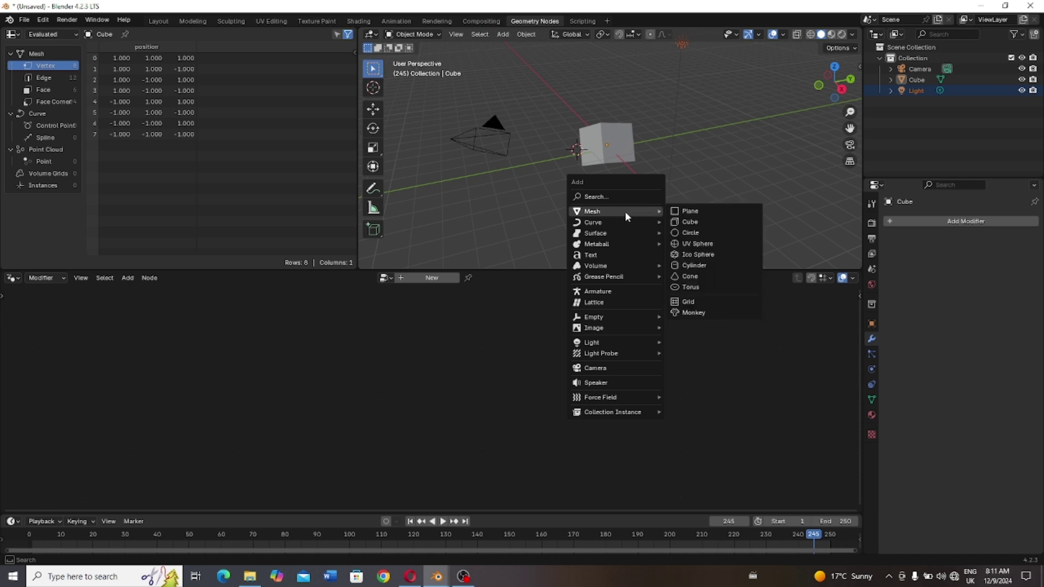
pyautogui.click(622, 199)
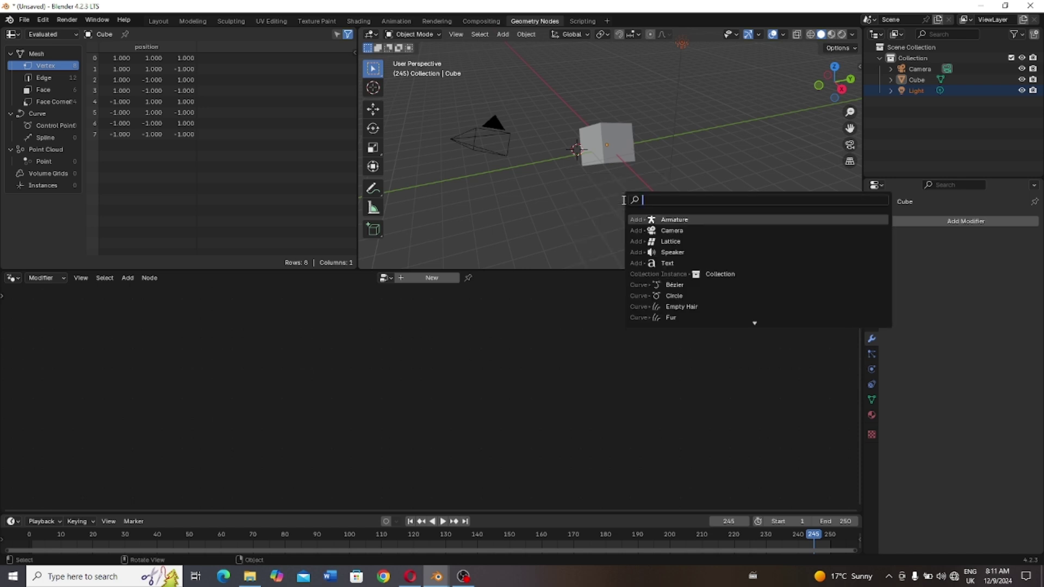
pyautogui.press('Return')
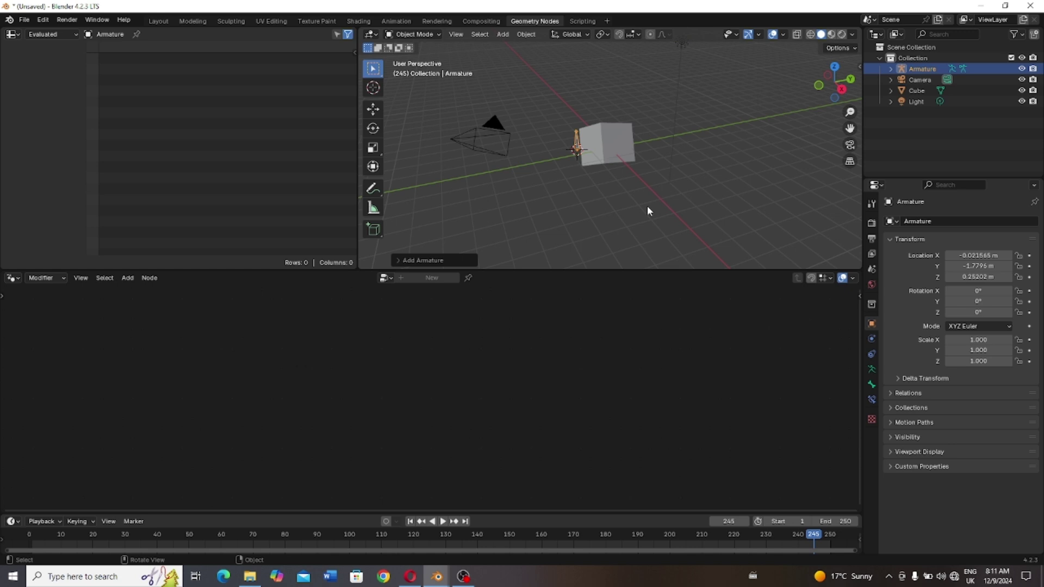
# Step: Create a new geometry node tree on the cube and space the Group Input and Group Output nodes farther apart
pyautogui.press('q')
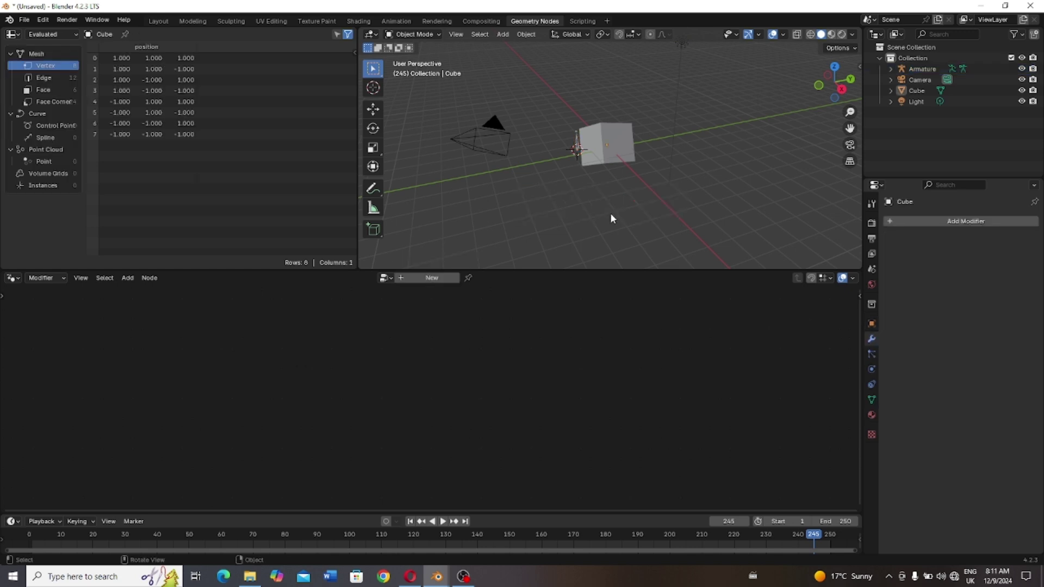
pyautogui.click(602, 163)
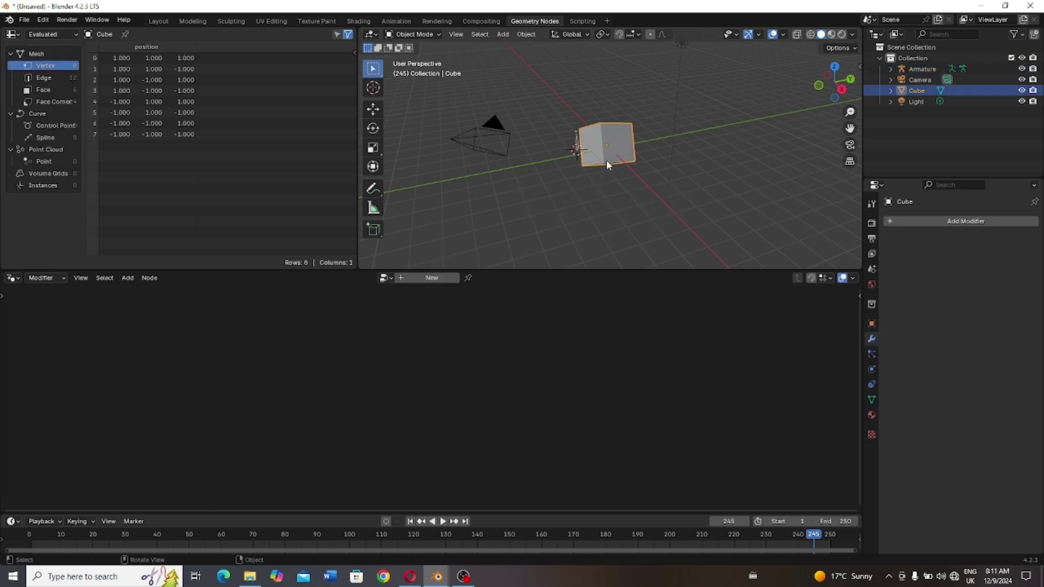
pyautogui.click(421, 279)
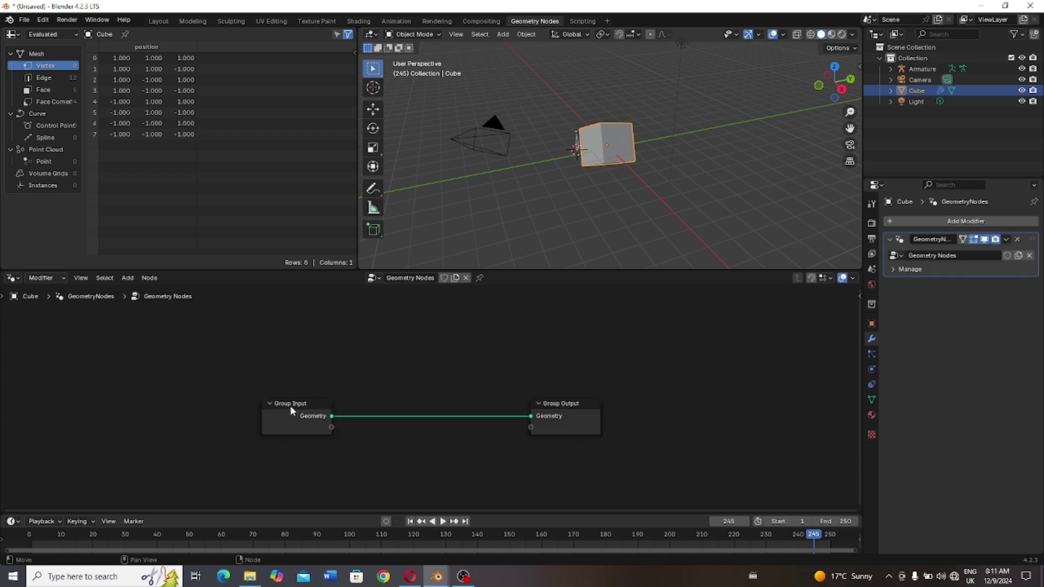
pyautogui.moveTo(289, 406); pyautogui.dragTo(264, 361)
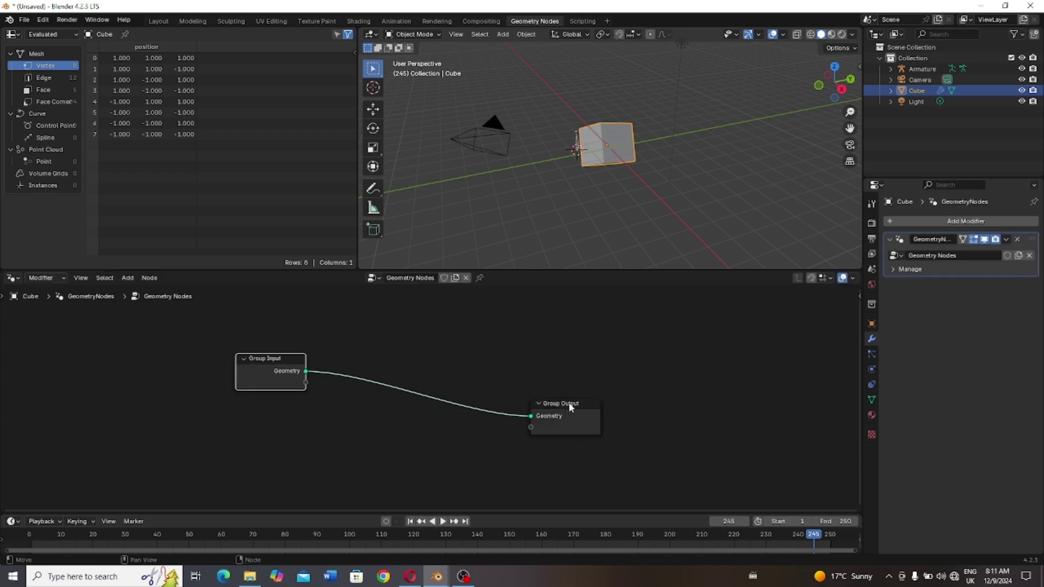
pyautogui.moveTo(570, 407); pyautogui.dragTo(595, 360)
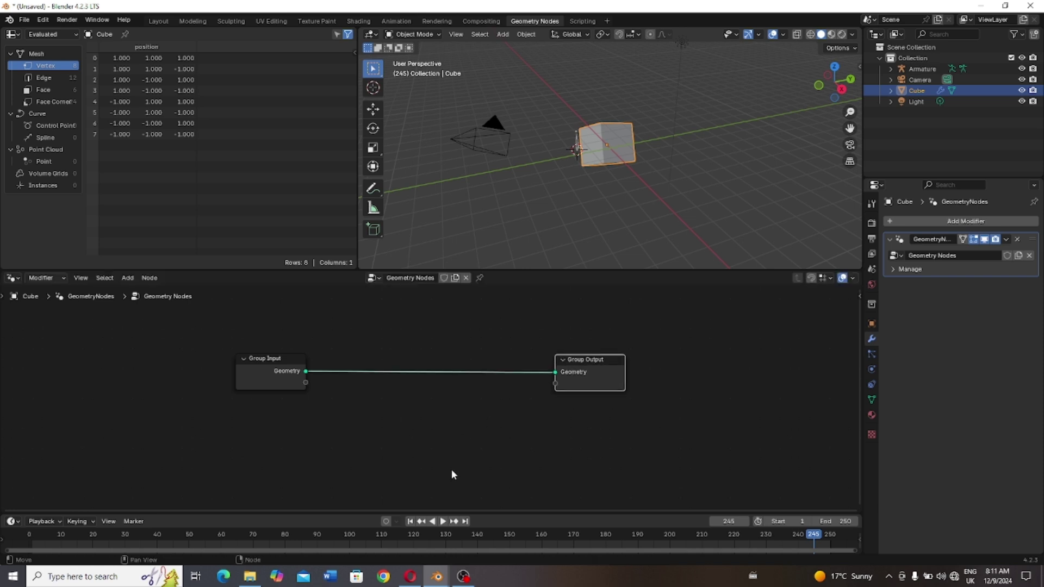
# Step: Add a Quadratic Bézier node below the link between the Group Input and Group Output nodes
pyautogui.hotkey('shift', 'a')
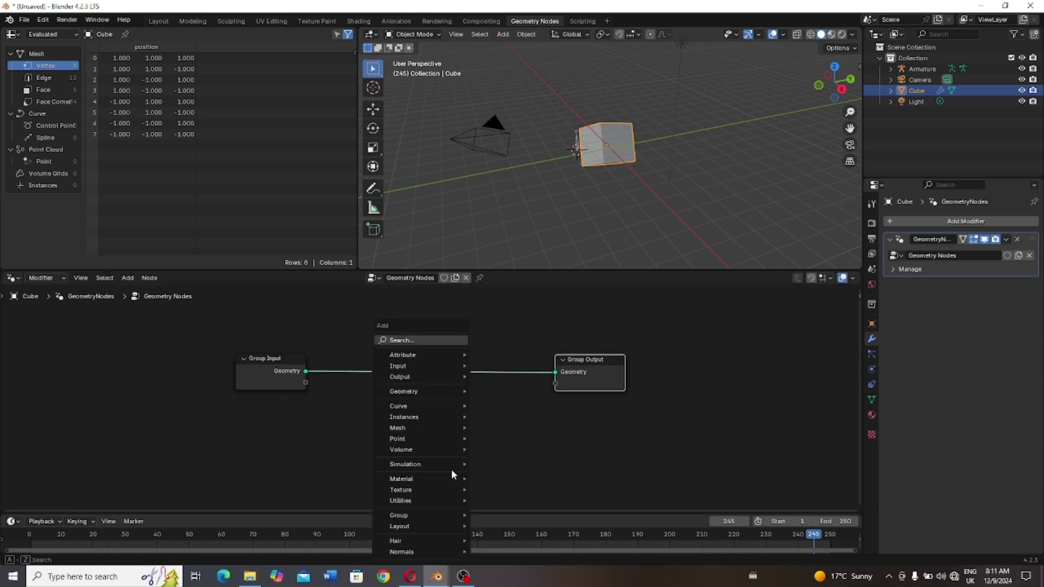
pyautogui.click(416, 341)
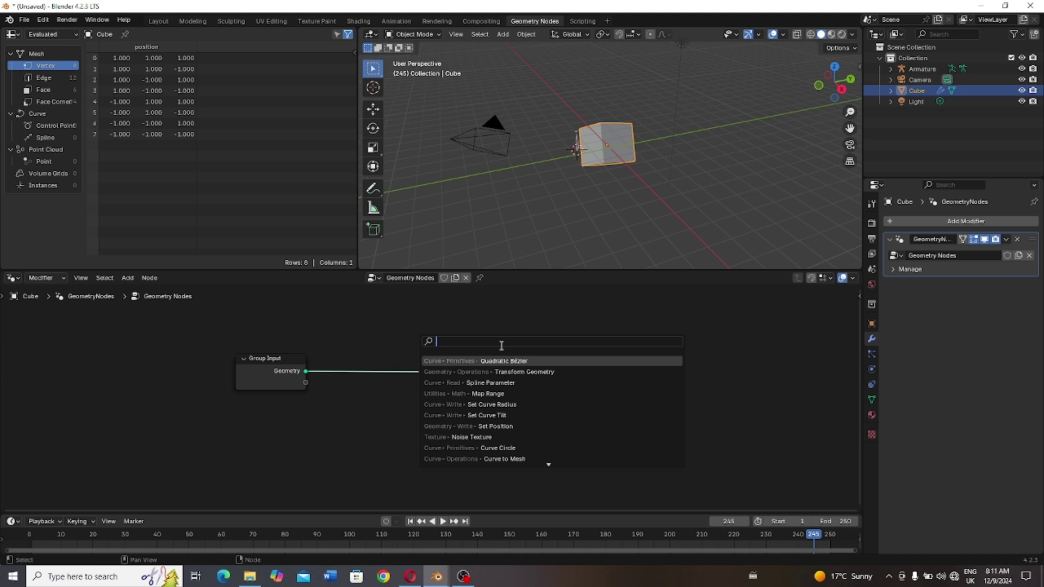
pyautogui.write('Q')
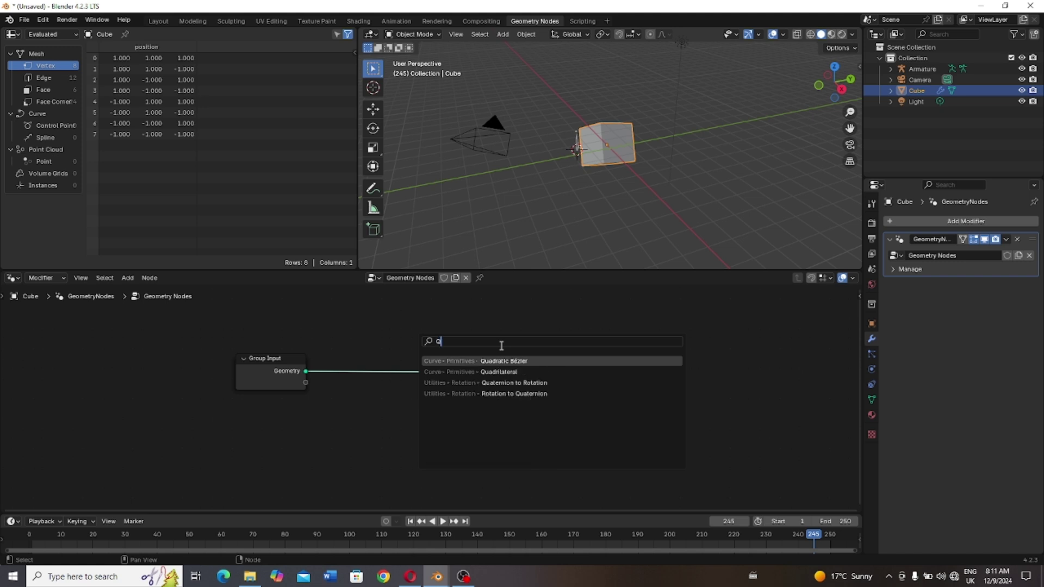
pyautogui.write('UADRATIC')
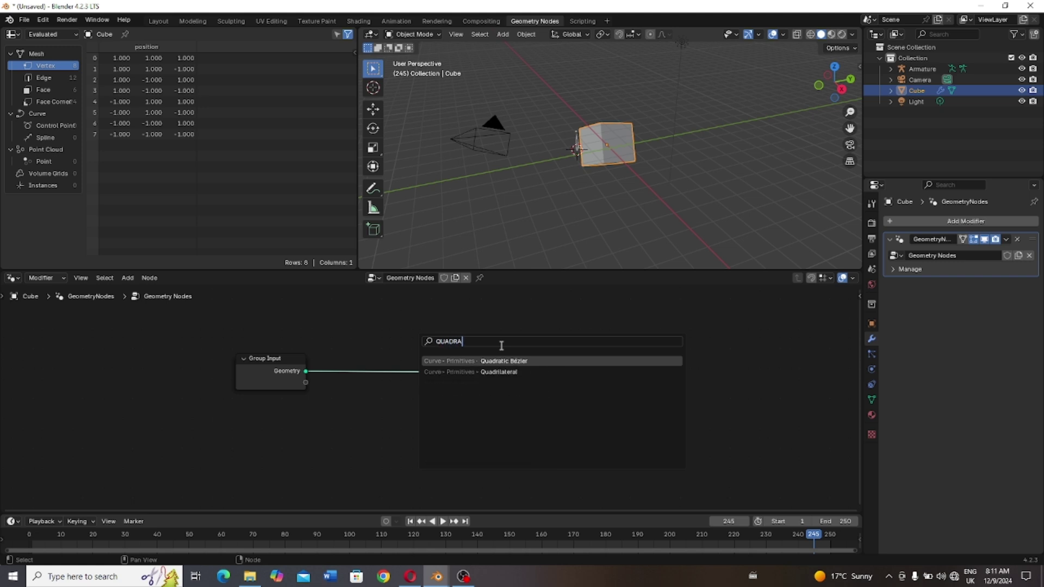
pyautogui.click(531, 362)
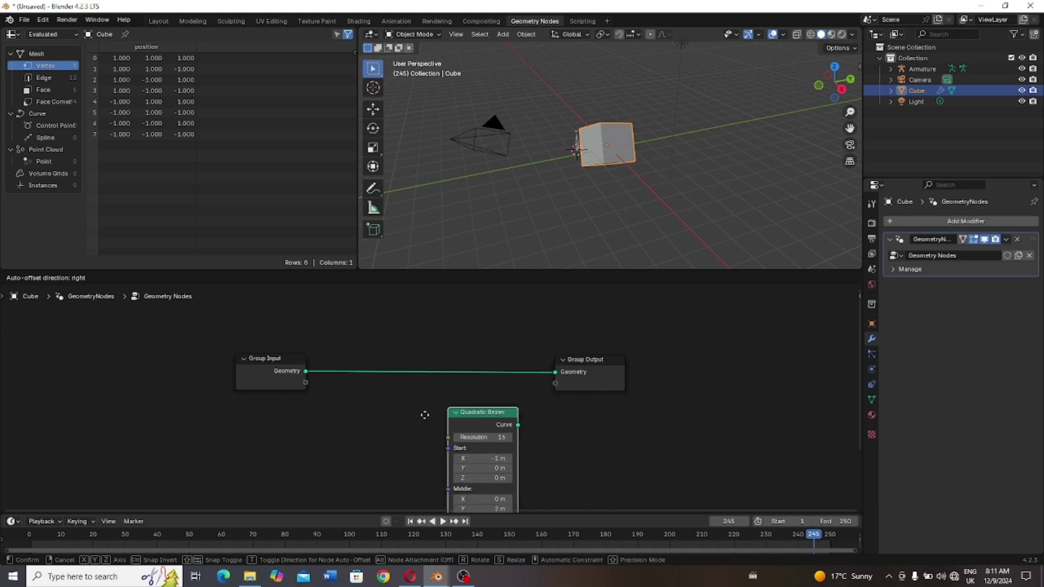
pyautogui.click(389, 404)
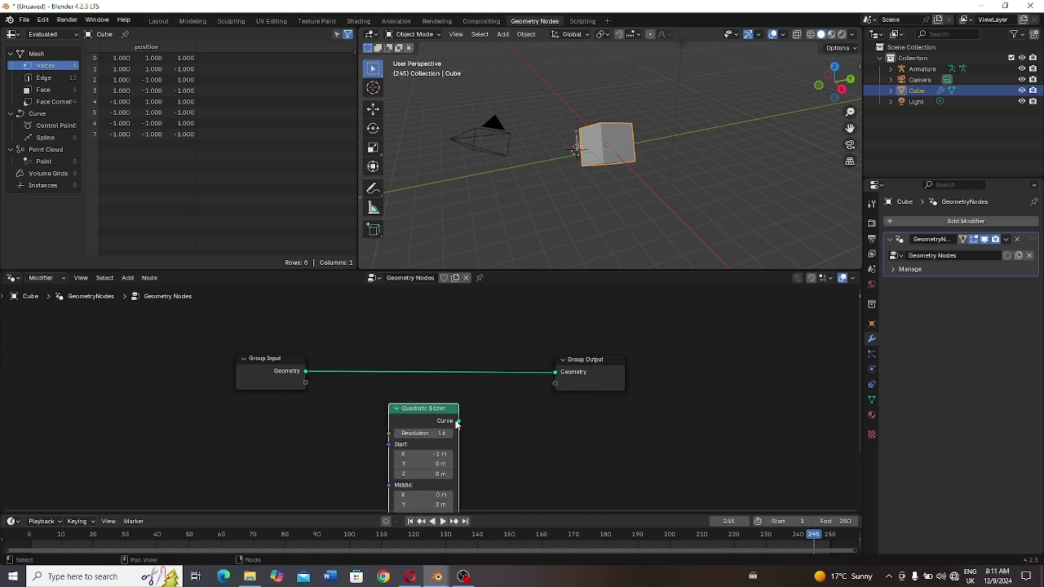
# Step: Connect the Quadratic Bézier's Curve output to the Group Output's Geometry input, and arrange the nodes with a wide gap between them
pyautogui.moveTo(459, 422); pyautogui.dragTo(553, 375)
pyautogui.moveTo(426, 409); pyautogui.dragTo(389, 365)
pyautogui.click(609, 357)
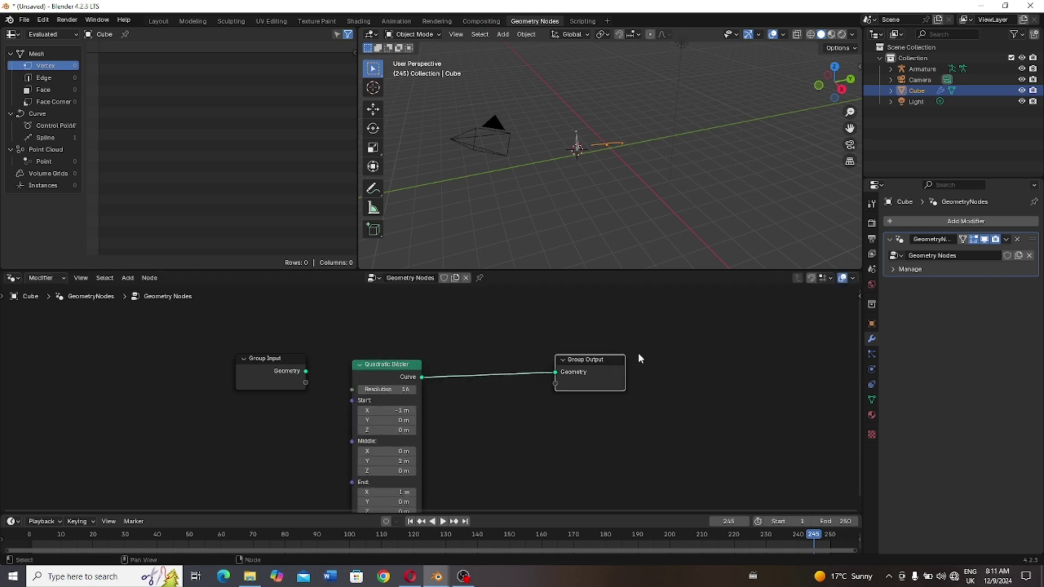
pyautogui.moveTo(603, 359); pyautogui.dragTo(653, 353)
pyautogui.scroll(8, 650, 159)
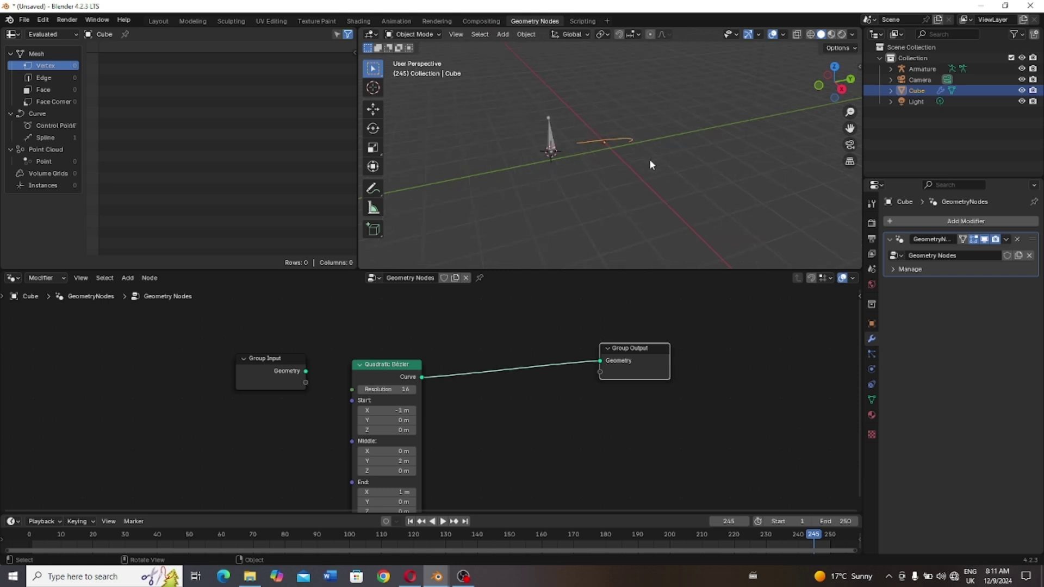
pyautogui.scroll(3, 649, 159)
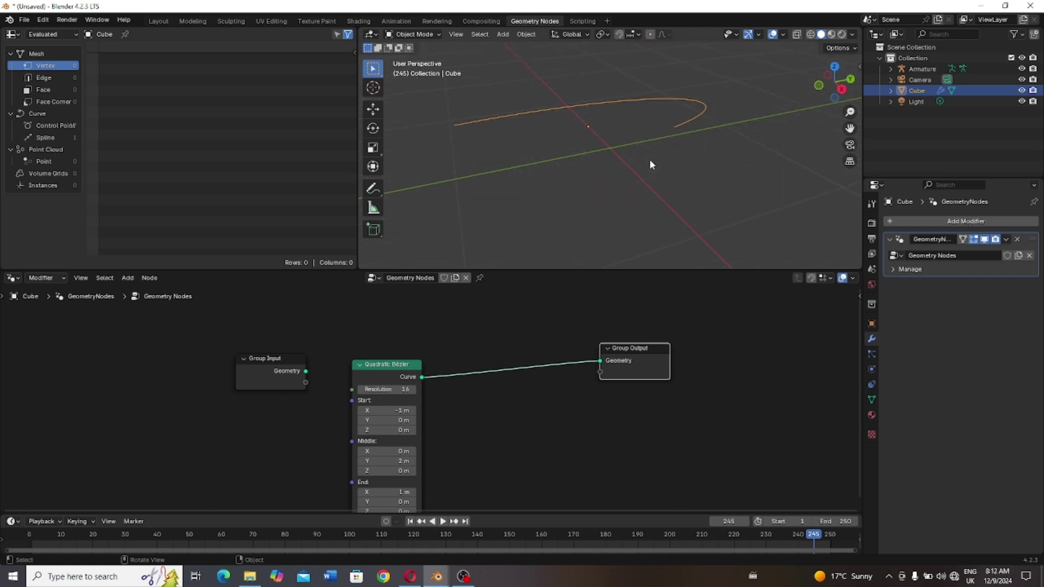
pyautogui.scroll(-2, 626, 167)
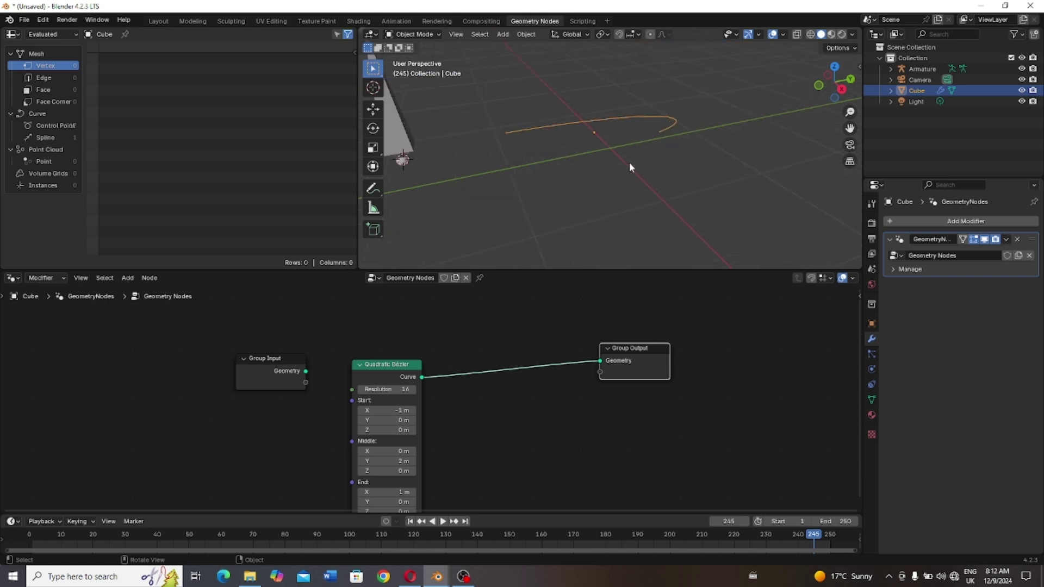
# Step: Add a Curve Circle node directly below the Curve to Mesh node
pyautogui.hotkey('shift', 'a')
pyautogui.press('Escape')
pyautogui.hotkey('shift', 'a')
pyautogui.click(598, 262)
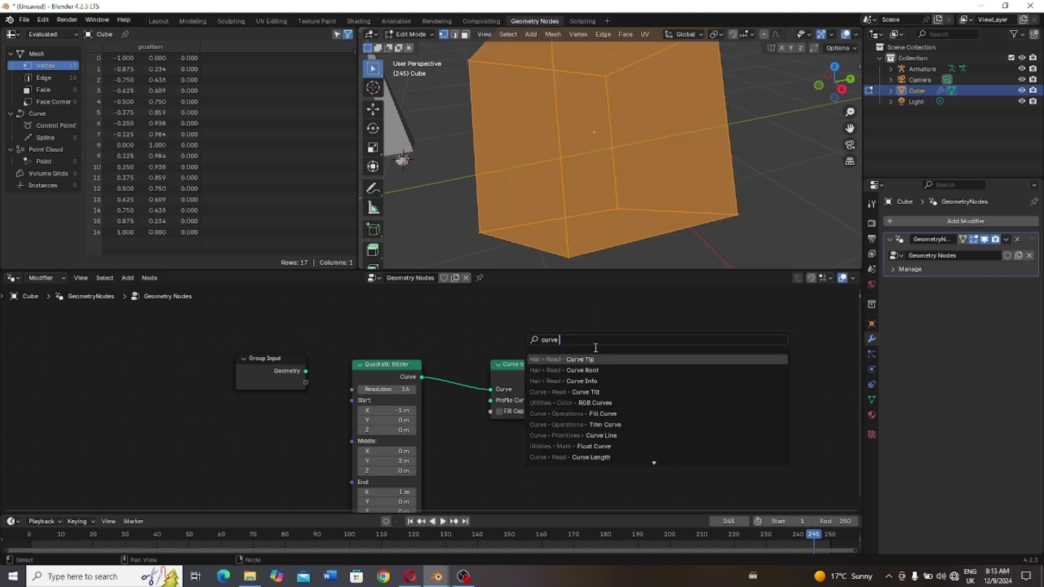
pyautogui.write('circle')
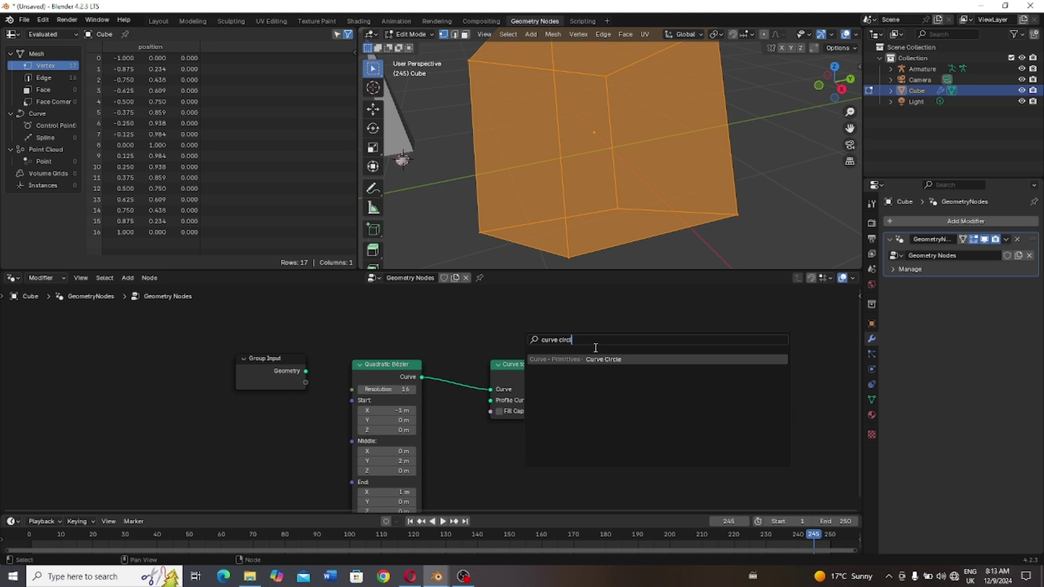
pyautogui.rightClick(628, 359)
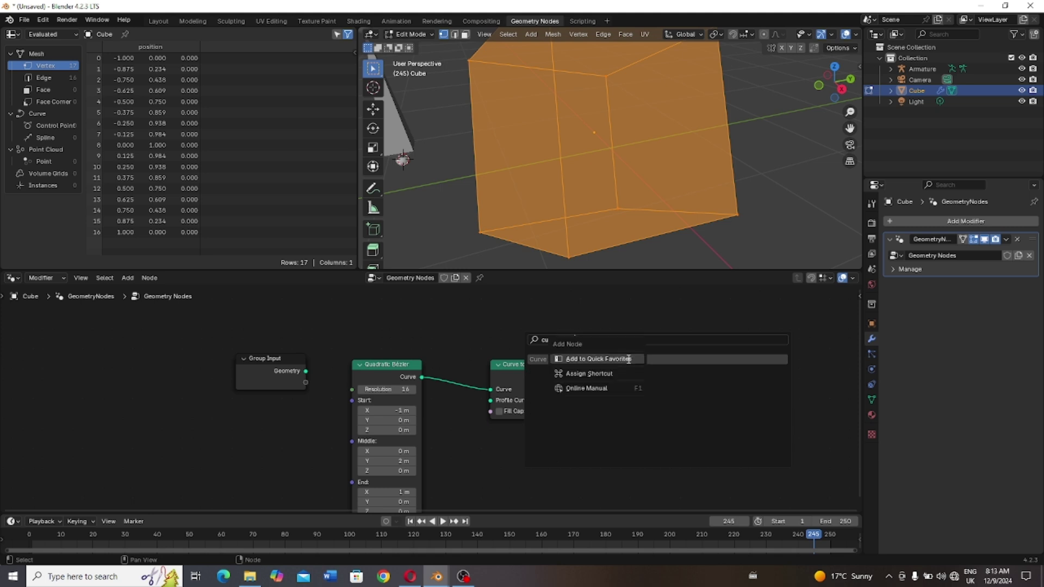
pyautogui.press('Escape')
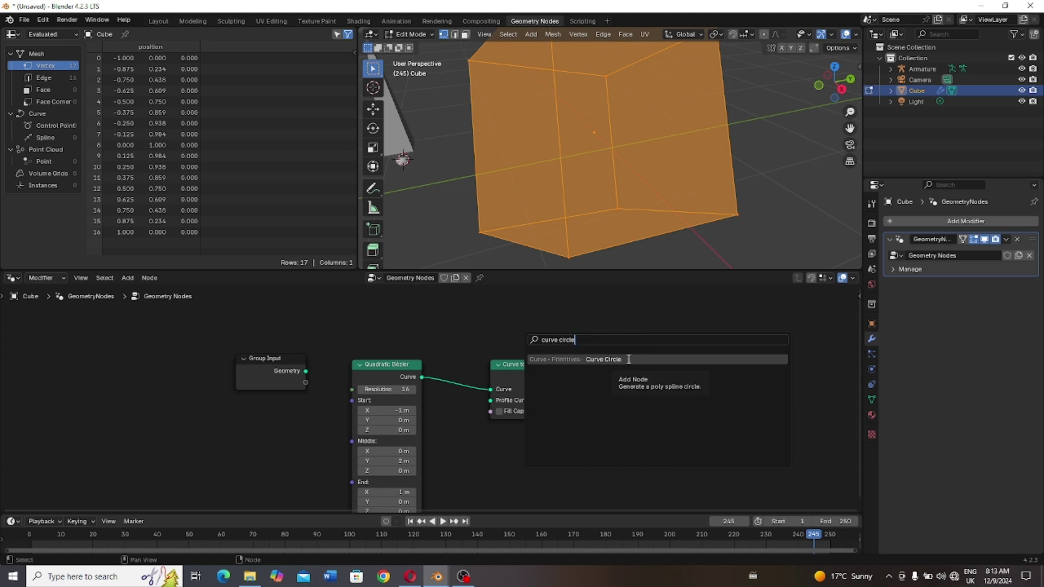
pyautogui.click(628, 359)
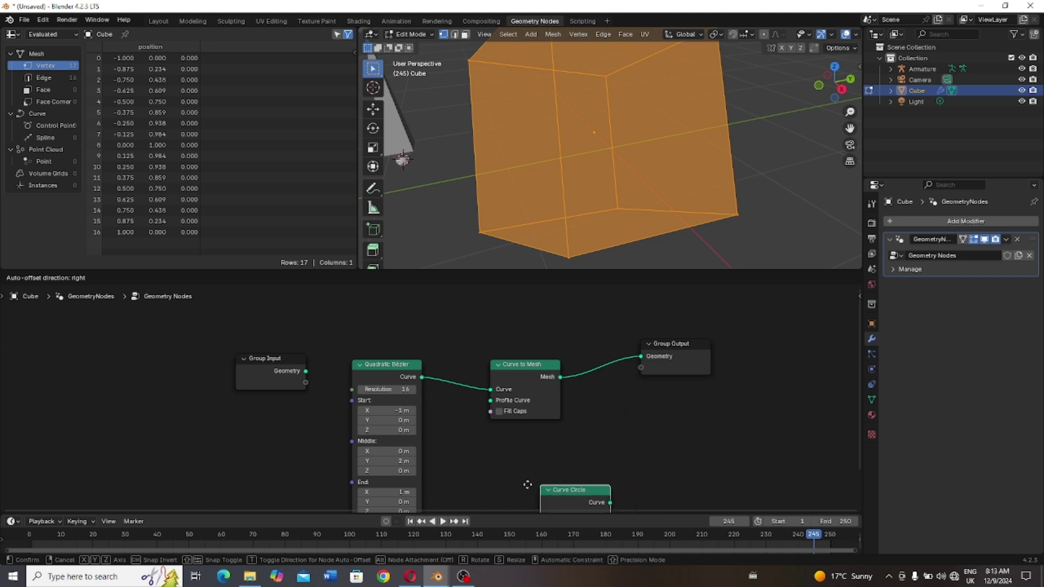
pyautogui.click(481, 434)
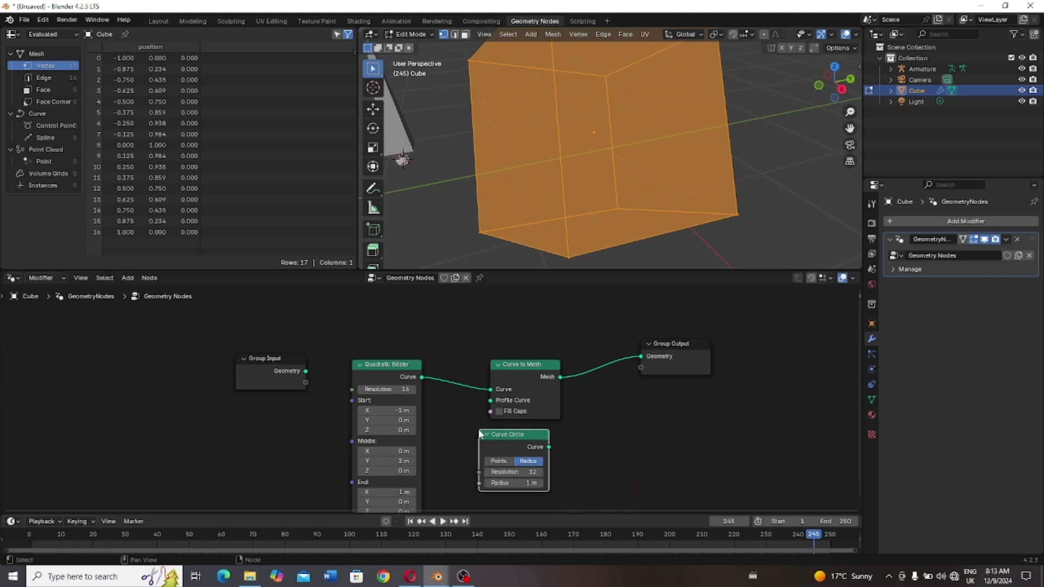
# Step: Connect the Curve Circle node to the Profile Curve input of Curve to Mesh and inspect the resulting tube
pyautogui.moveTo(490, 401); pyautogui.dragTo(518, 434)
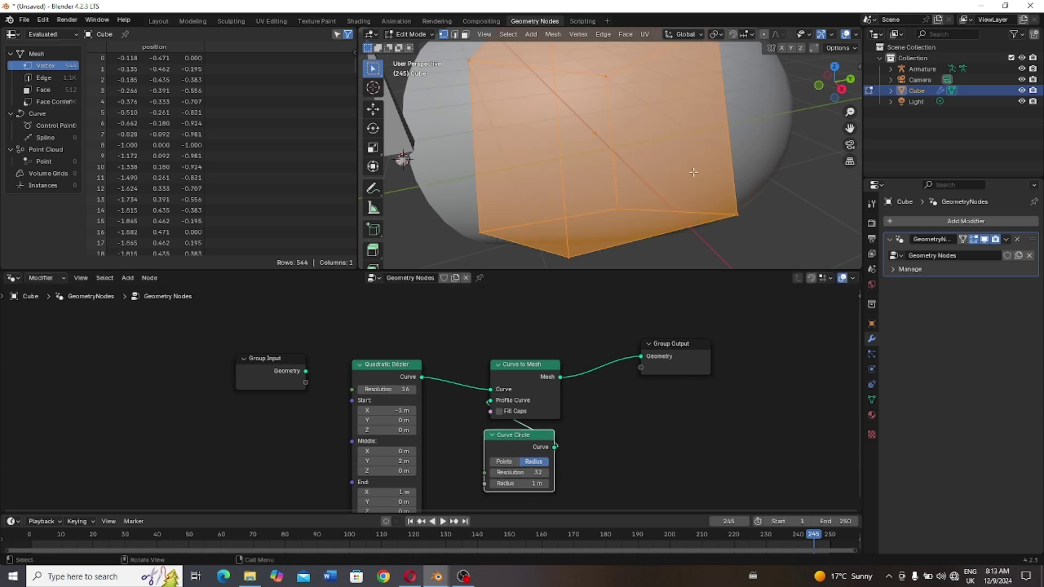
pyautogui.scroll(-2, 695, 173)
pyautogui.moveTo(695, 173); pyautogui.dragTo(742, 169, button='middle')
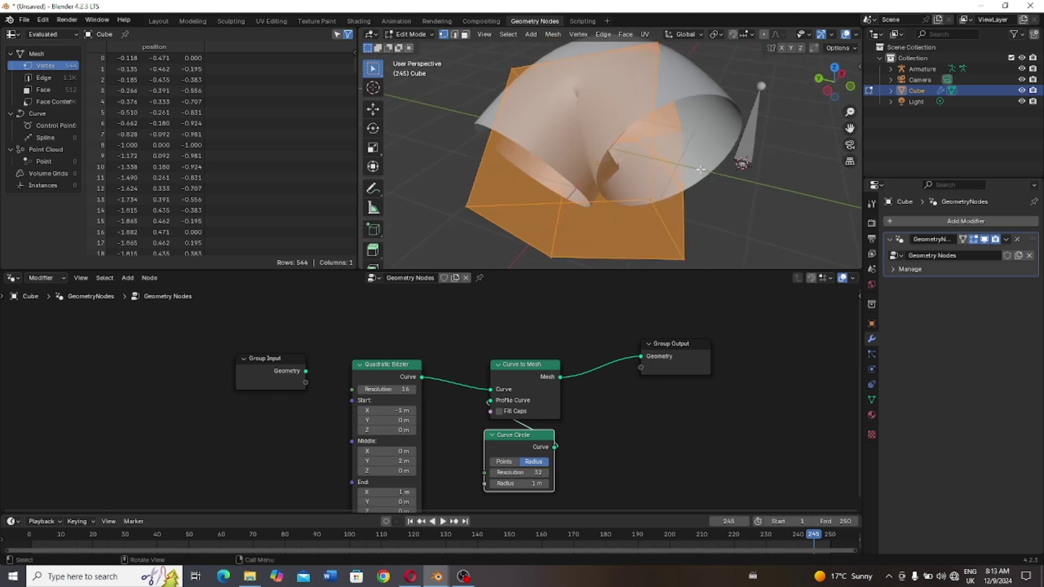
# Step: Switch the cube from Edit Mode to Object Mode and view the swept tube without the cage overlay
pyautogui.scroll(1, 701, 169)
pyautogui.scroll(-2, 702, 169)
pyautogui.scroll(1, 701, 167)
pyautogui.scroll(1, 702, 165)
pyautogui.scroll(-2, 703, 166)
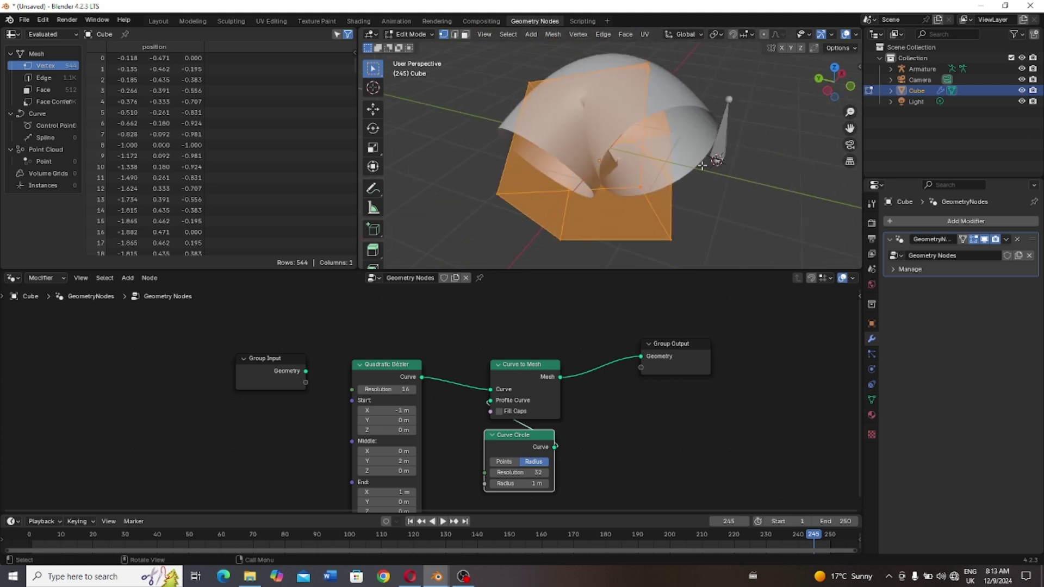
pyautogui.scroll(1, 702, 166)
pyautogui.scroll(-1, 702, 166)
pyautogui.press('Tab')
pyautogui.scroll(-1, 729, 171)
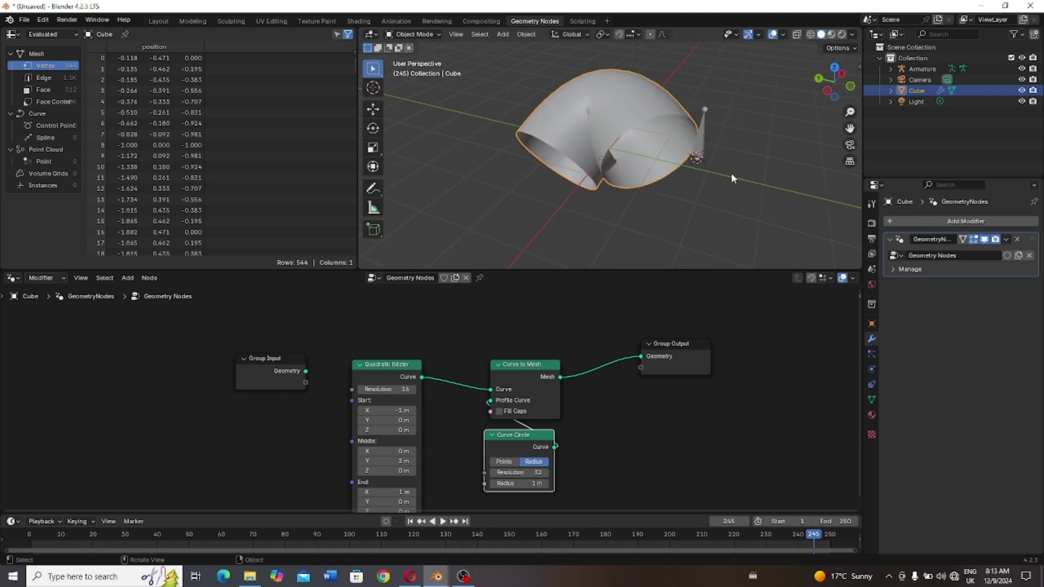
pyautogui.scroll(4, 728, 169)
pyautogui.scroll(-3, 724, 166)
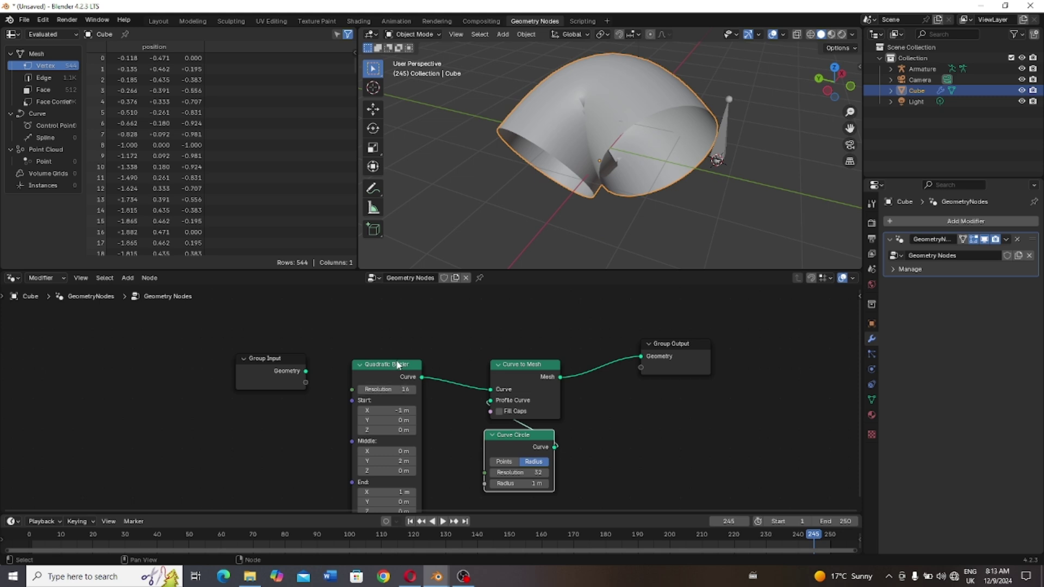
# Step: Spread the nodes apart to leave a wide gap between Quadratic Bézier and the Curve to Mesh and Curve Circle pair
pyautogui.moveTo(399, 365); pyautogui.dragTo(335, 360)
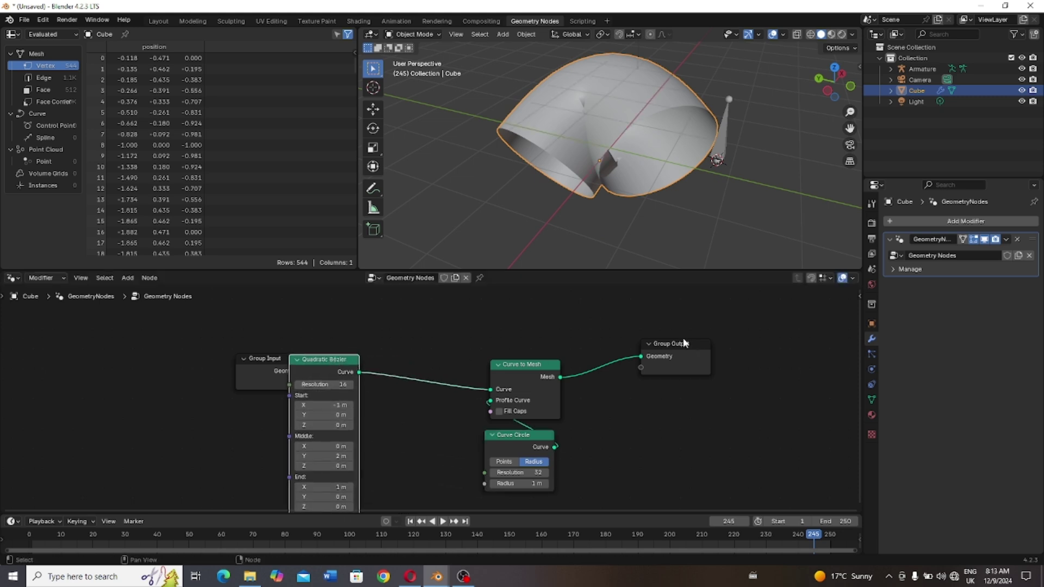
pyautogui.moveTo(687, 342); pyautogui.dragTo(737, 340)
pyautogui.moveTo(517, 366); pyautogui.dragTo(568, 359)
pyautogui.moveTo(517, 433); pyautogui.dragTo(577, 426)
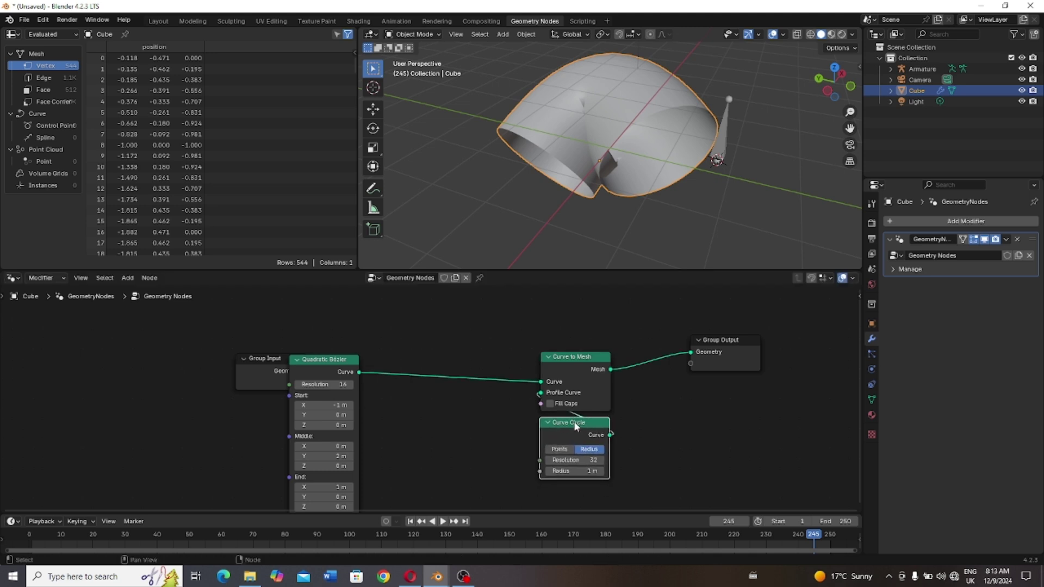
# Step: Insert a Set Position node into the link between Quadratic Bézier and Curve to Mesh
pyautogui.hotkey('shift', 'a')
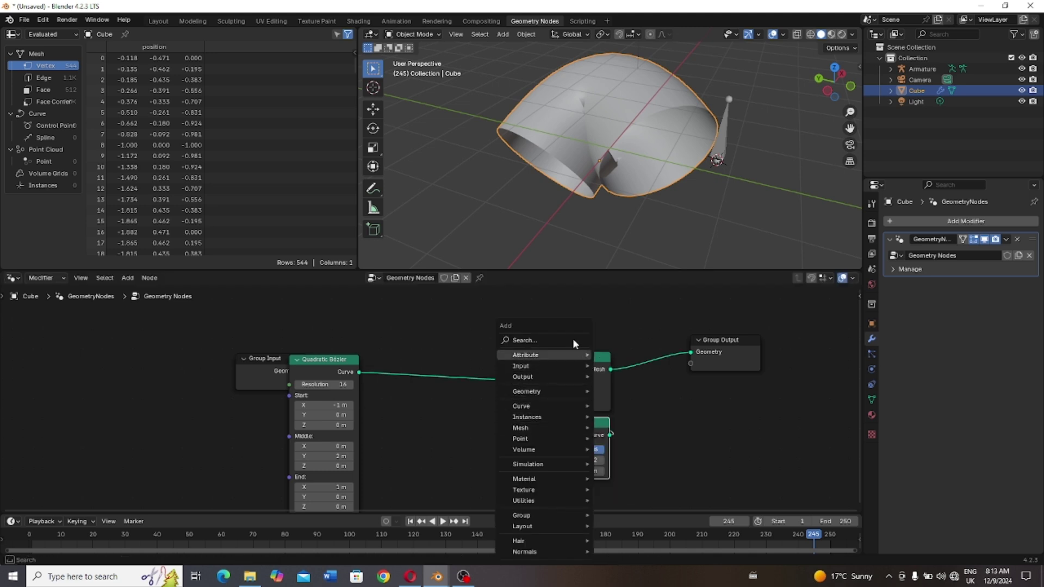
pyautogui.click(563, 337)
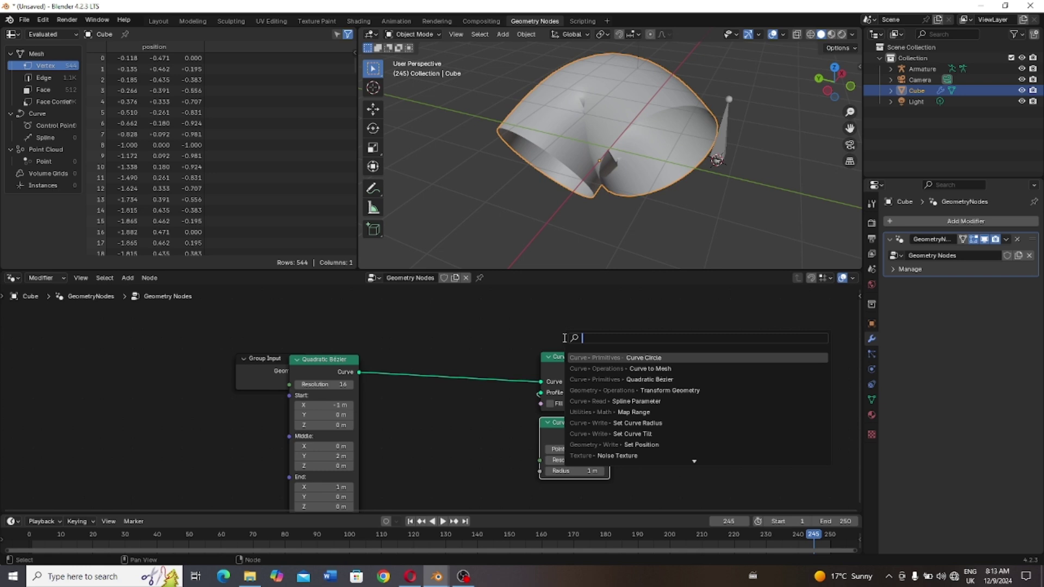
pyautogui.write('se')
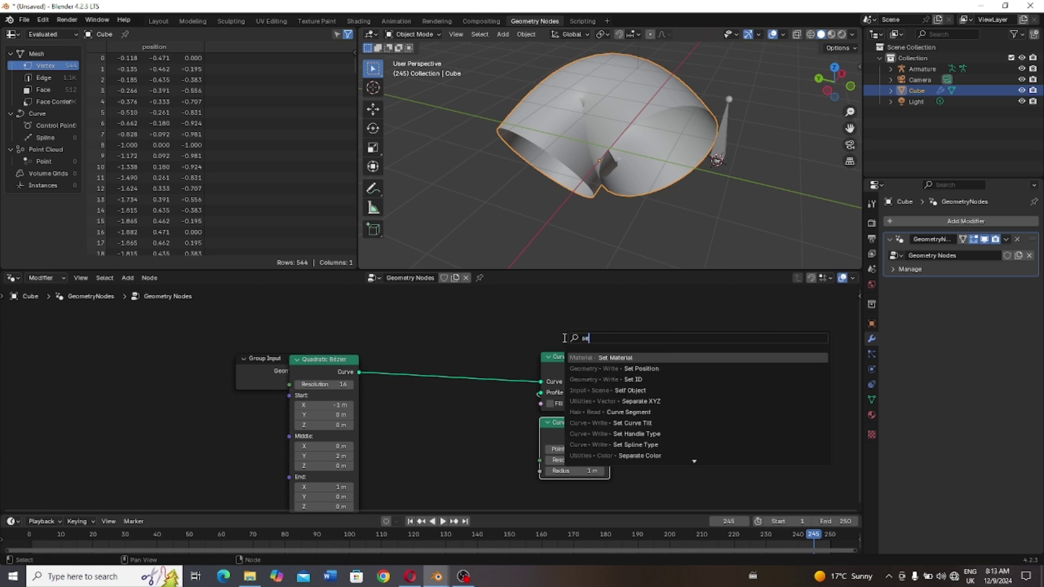
pyautogui.write('t posi')
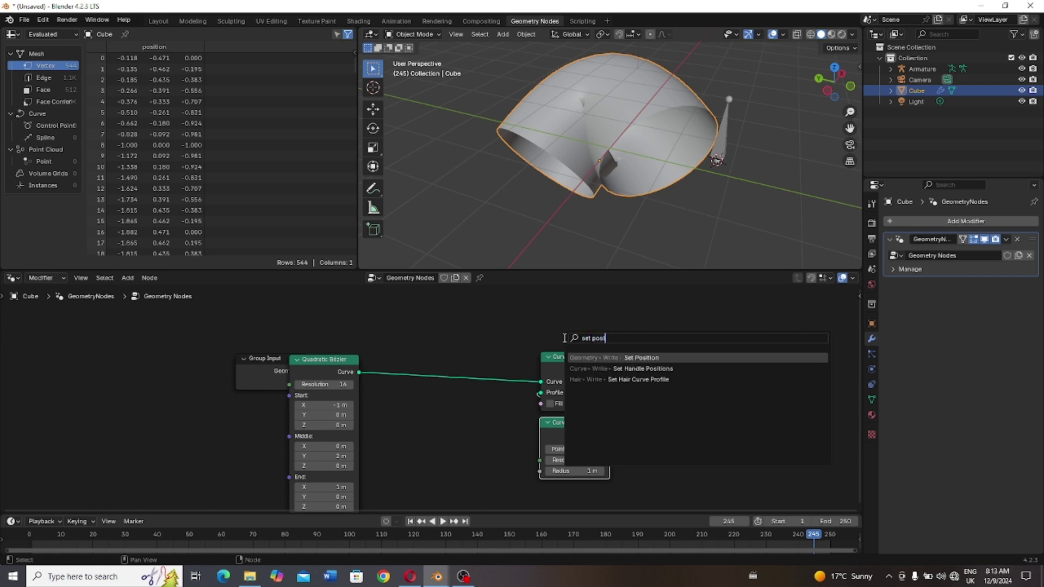
pyautogui.press('Return')
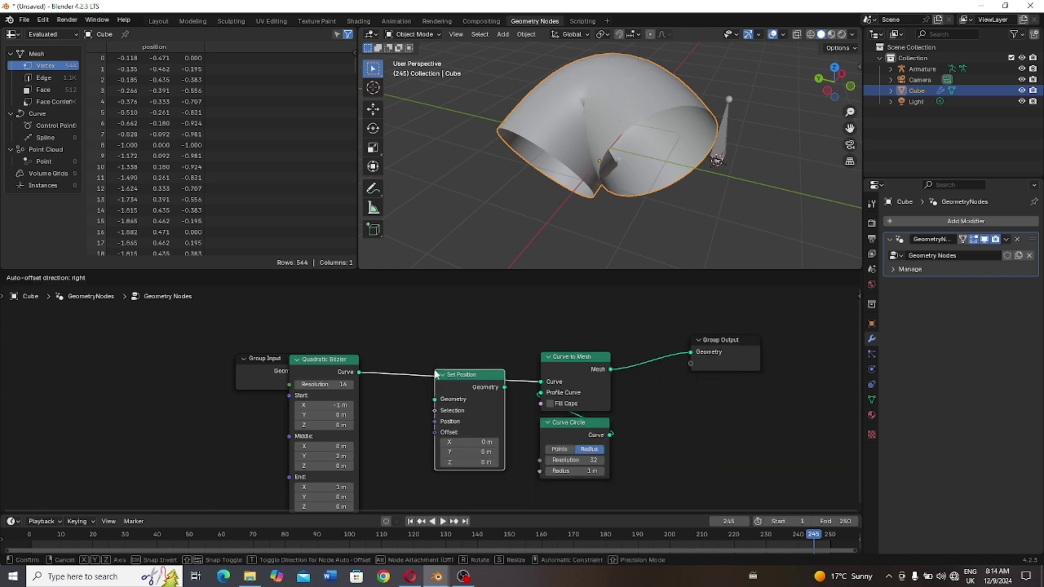
pyautogui.click(436, 375)
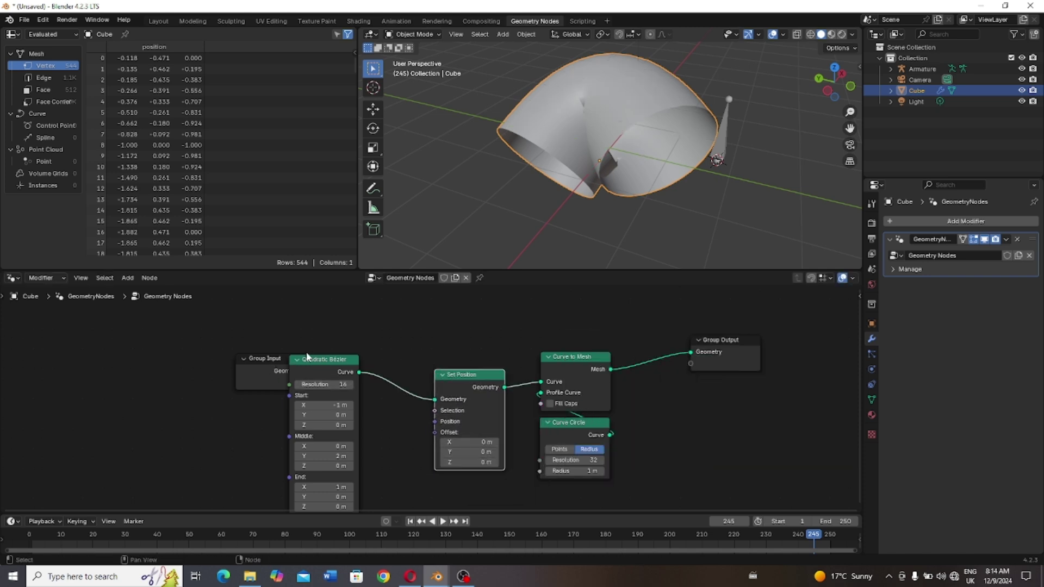
# Step: Space out the Quadratic Bézier and Set Position nodes, leaving room on both sides of Set Position
pyautogui.moveTo(323, 363); pyautogui.dragTo(292, 362)
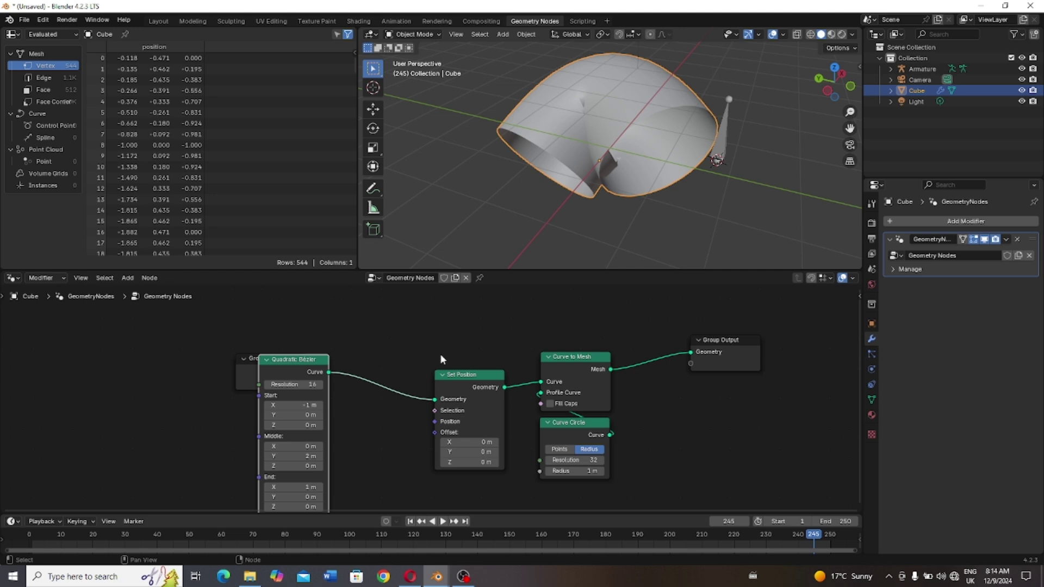
pyautogui.click(466, 372)
pyautogui.click(440, 368)
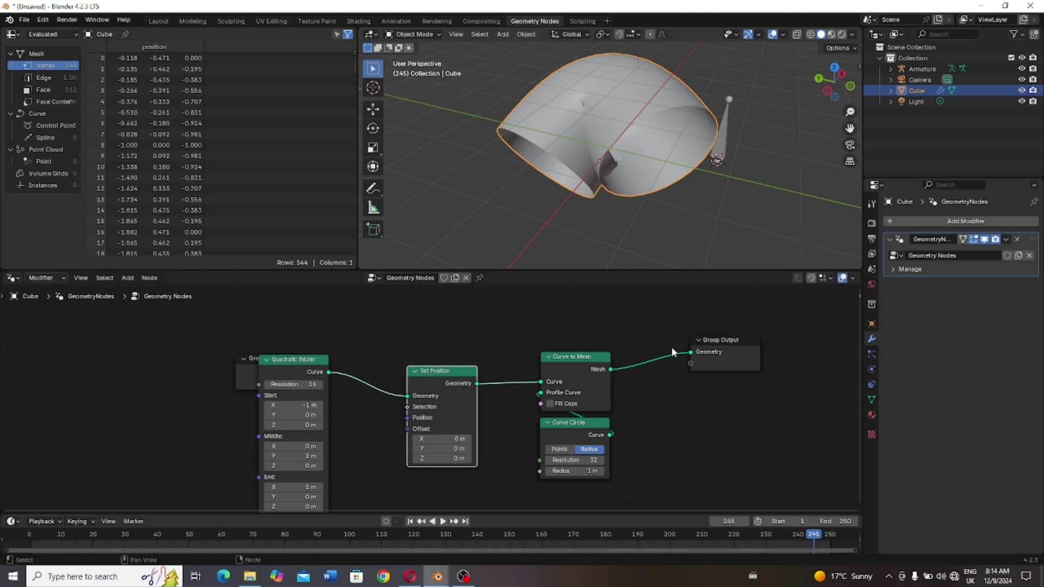
pyautogui.click(646, 325)
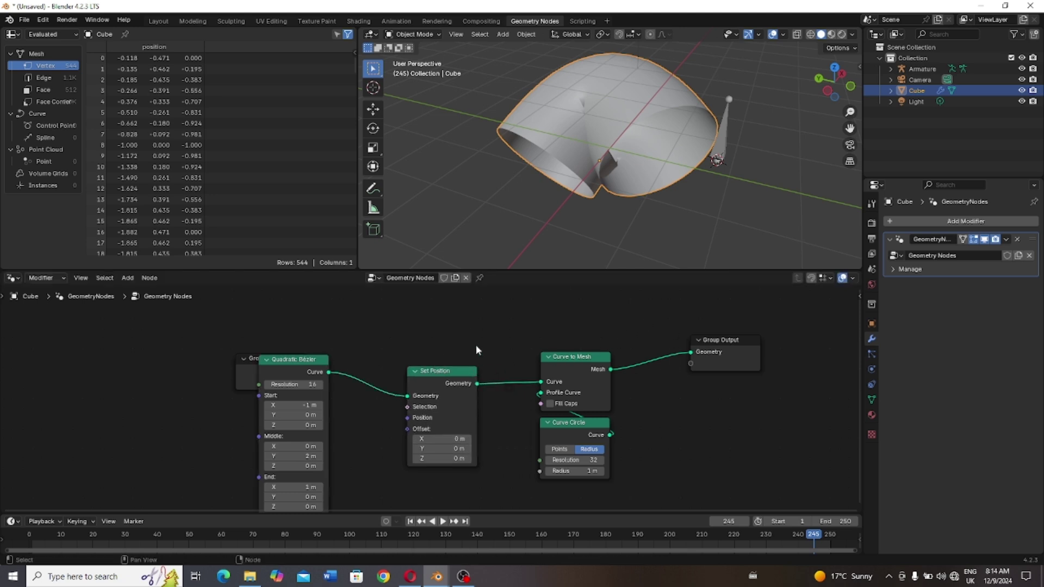
# Step: Add a Noise Texture node below the link between Quadratic Bézier and Set Position
pyautogui.hotkey('shift', 'a')
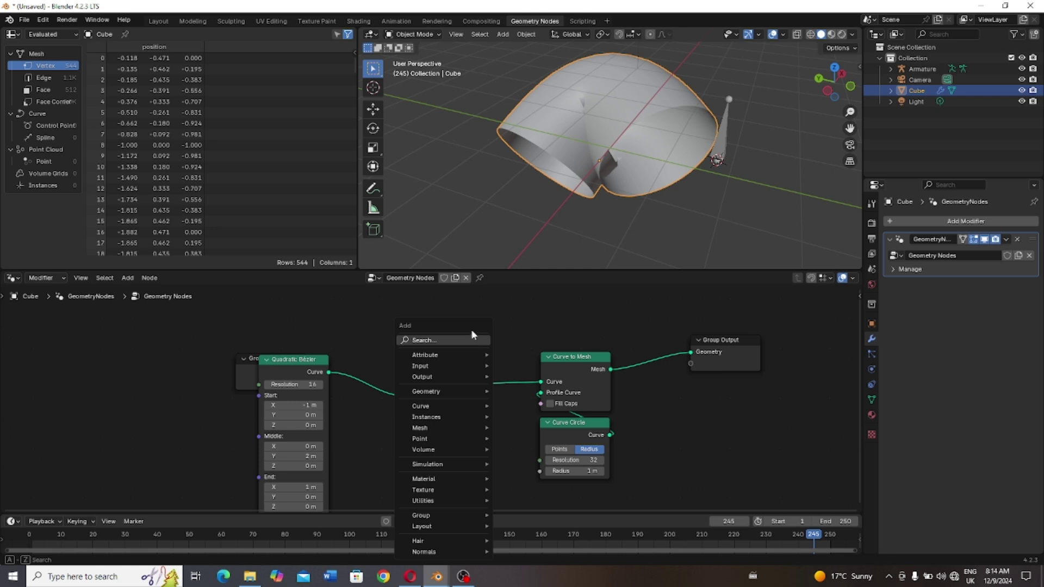
pyautogui.click(472, 341)
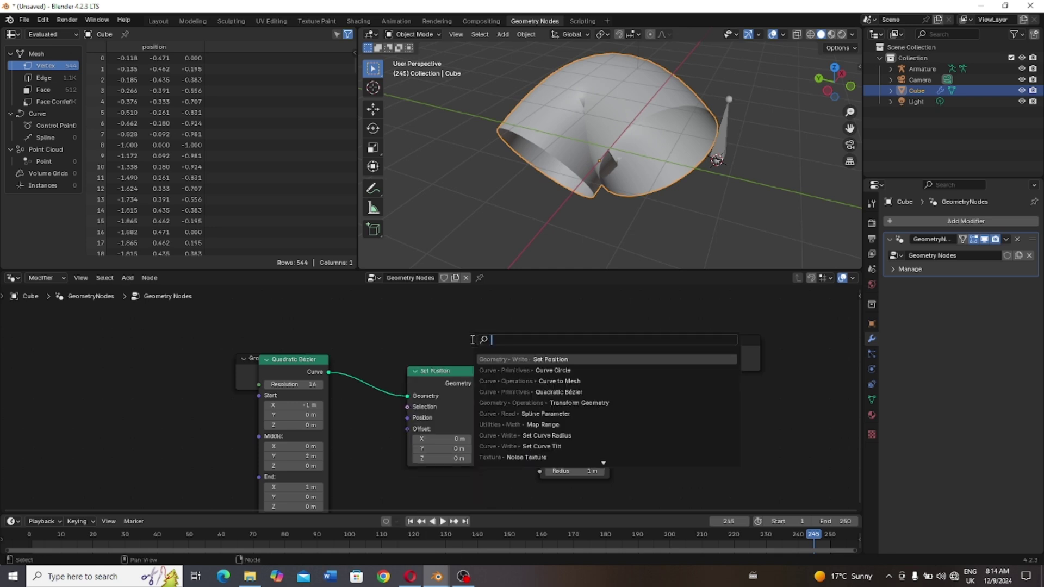
pyautogui.write('Noise')
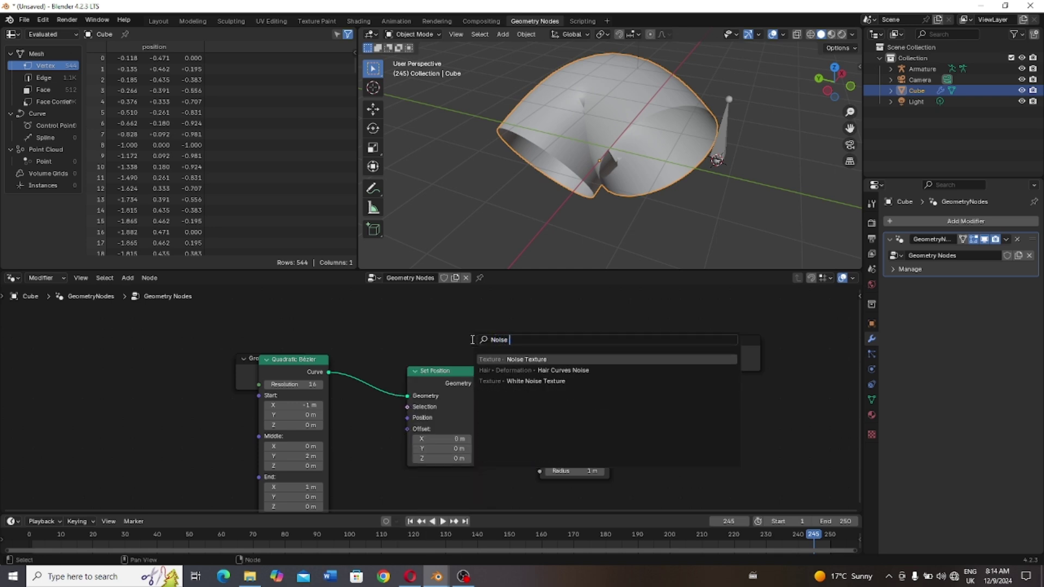
pyautogui.write(' tex')
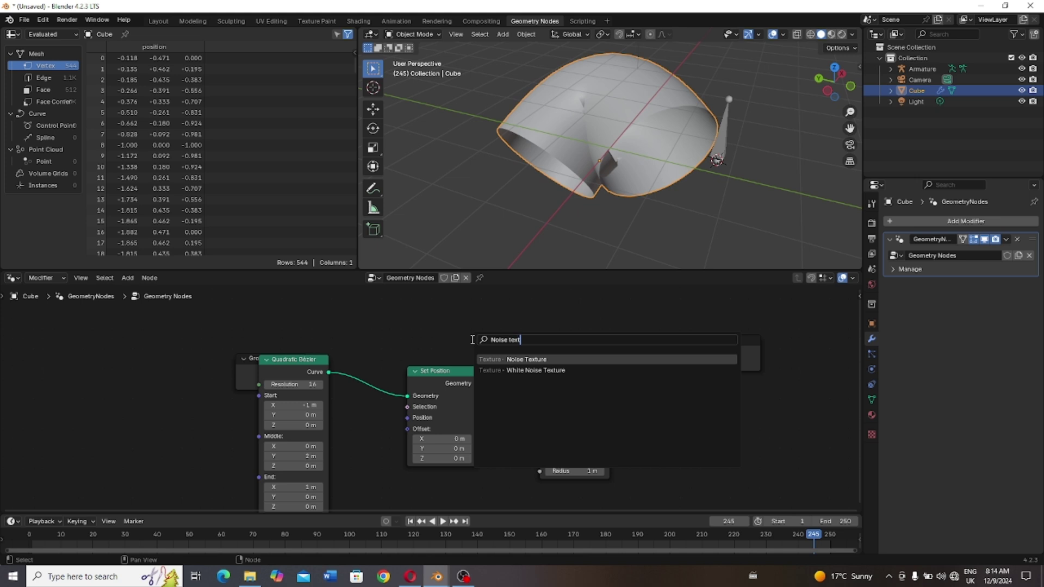
pyautogui.write('ture')
pyautogui.click(540, 359)
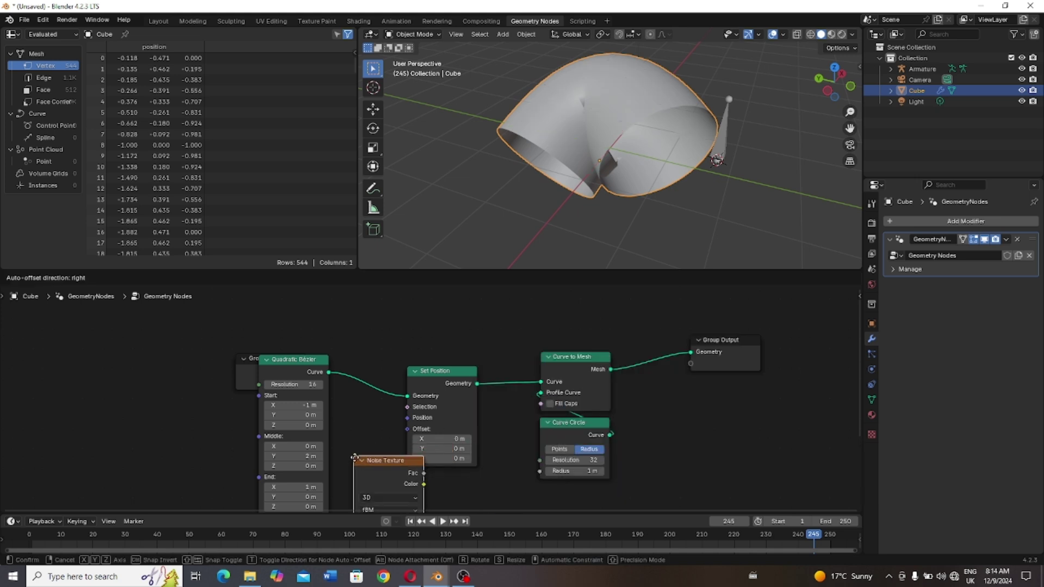
pyautogui.click(333, 463)
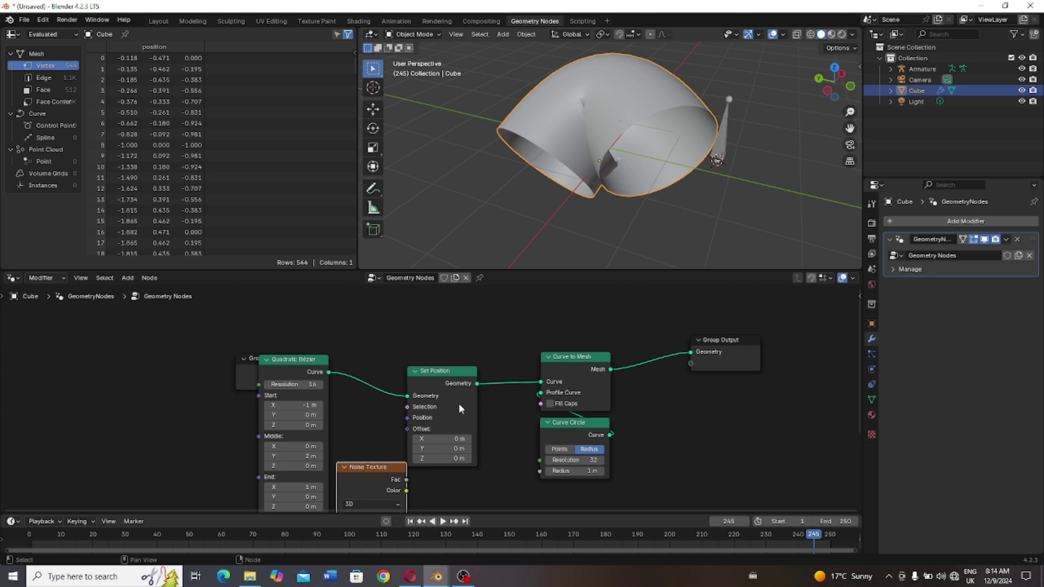
# Step: Connect the Noise Texture's Color output to Set Position's Offset input and inspect the distorted mesh
pyautogui.rightClick(408, 489)
pyautogui.moveTo(367, 467); pyautogui.dragTo(401, 434)
pyautogui.moveTo(385, 496)
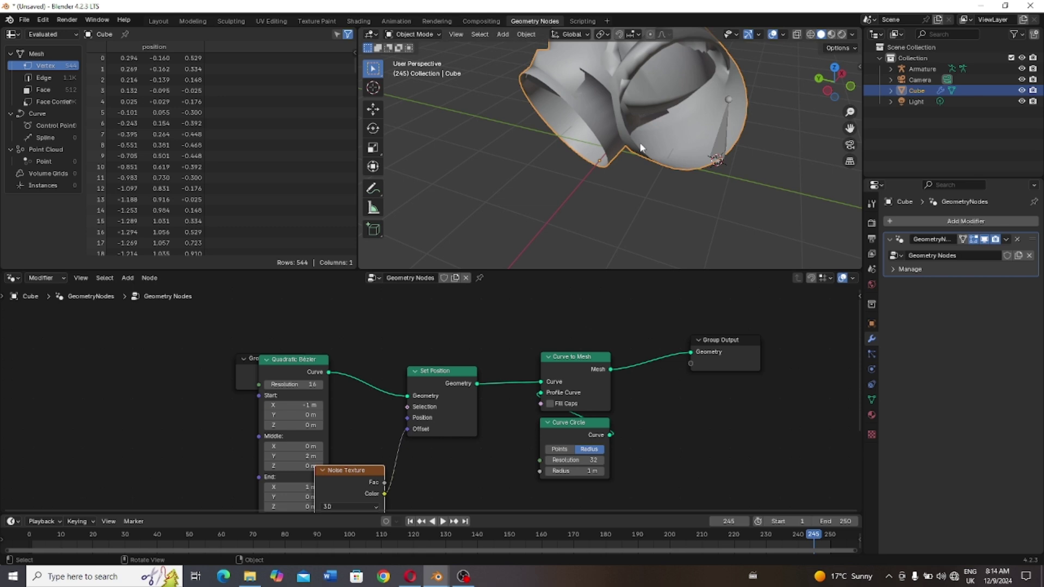
pyautogui.moveTo(640, 144); pyautogui.dragTo(623, 196, button='middle')
pyautogui.scroll(3, 645, 151)
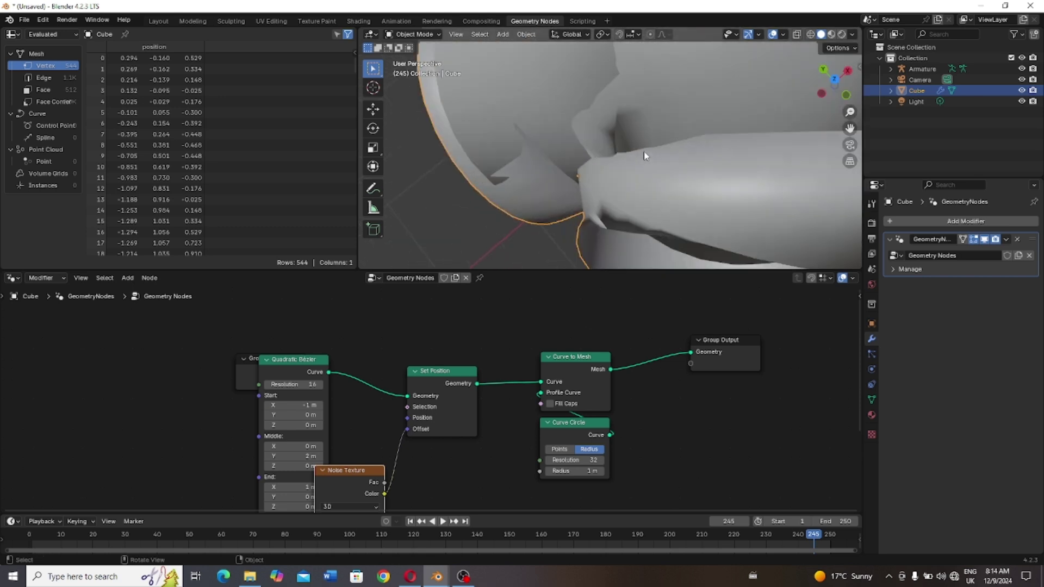
pyautogui.scroll(-5, 644, 151)
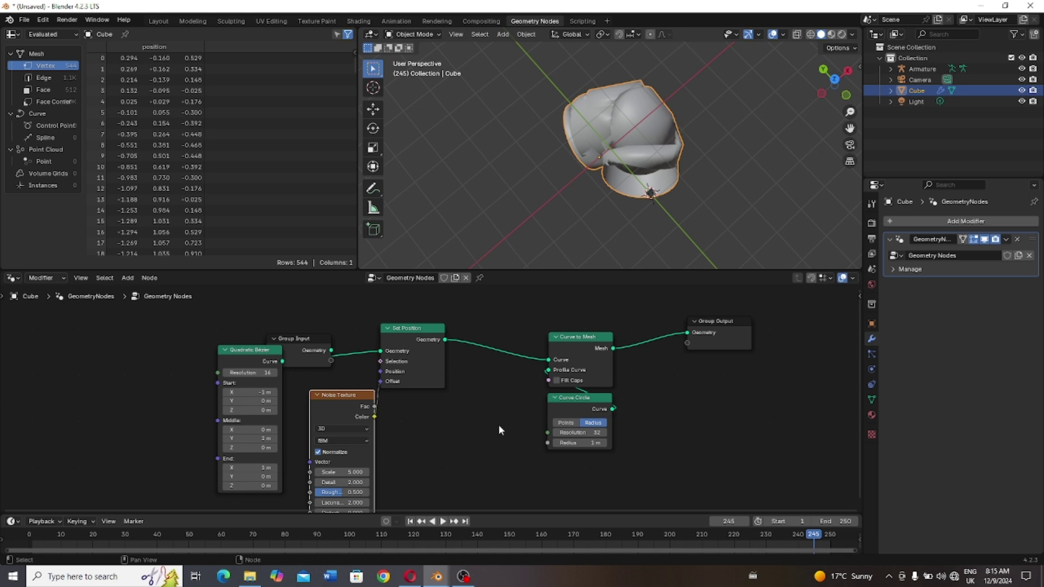
# Step: Insert a Set Curve Radius node into the link between Set Position and Curve to Mesh
pyautogui.hotkey('shift', 'a')
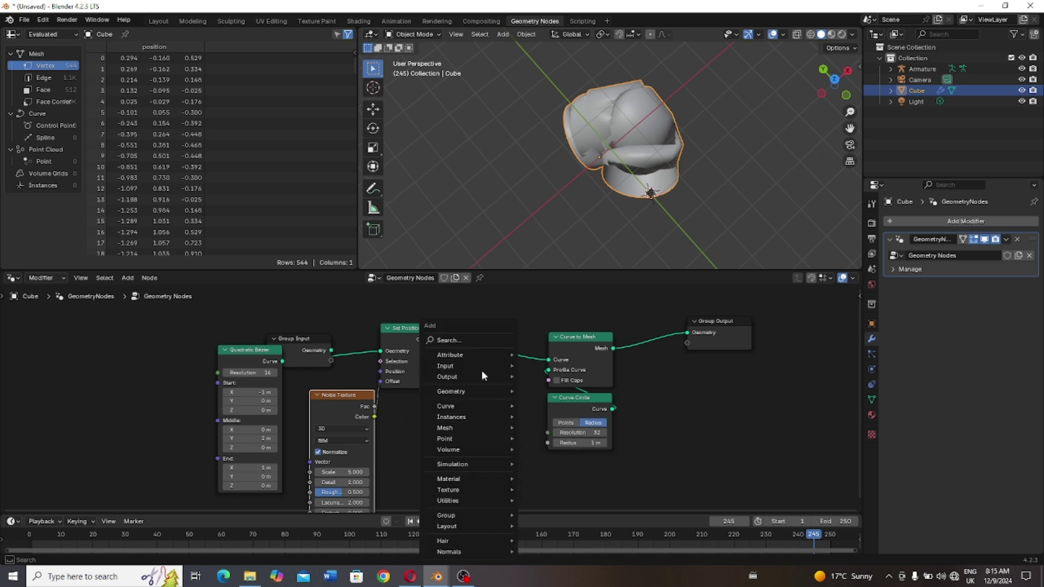
pyautogui.click(477, 342)
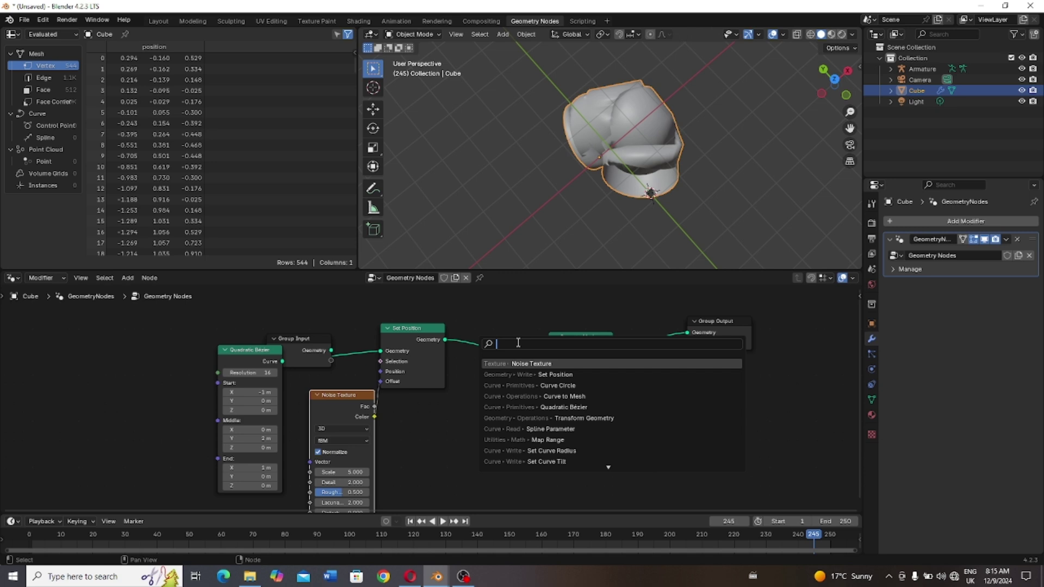
pyautogui.write('set')
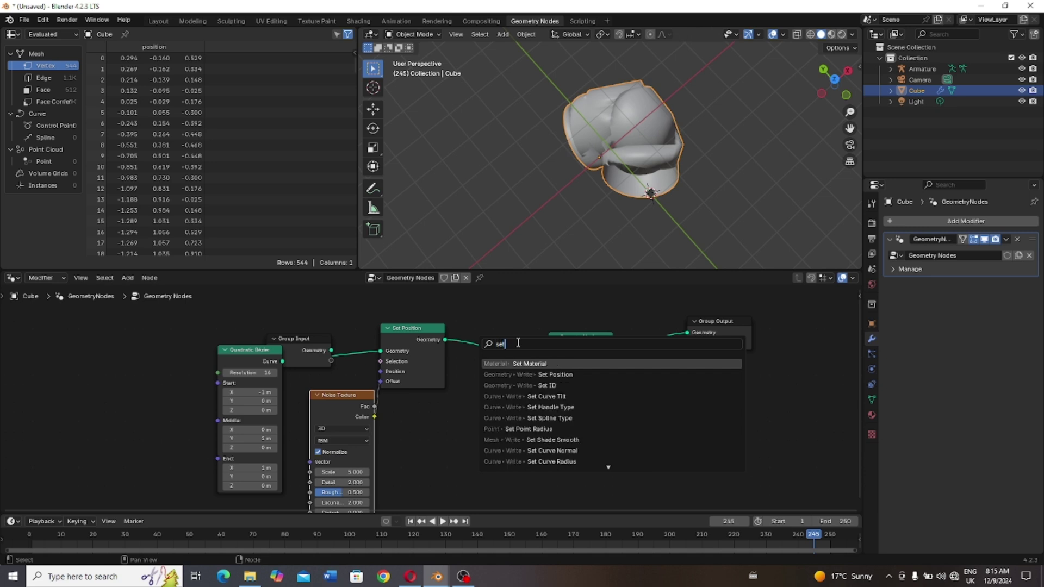
pyautogui.write(' cur')
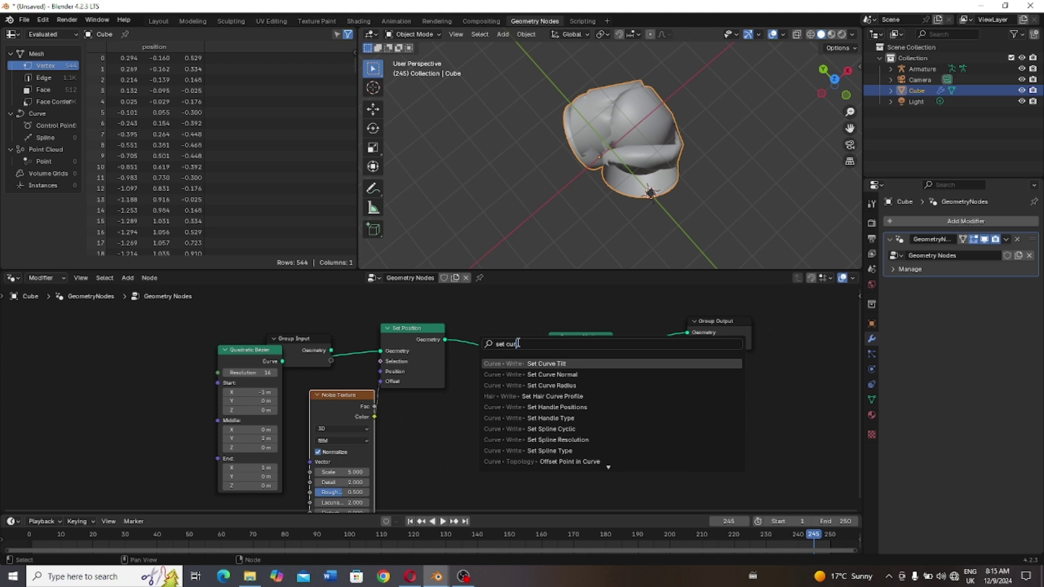
pyautogui.write('ve radi')
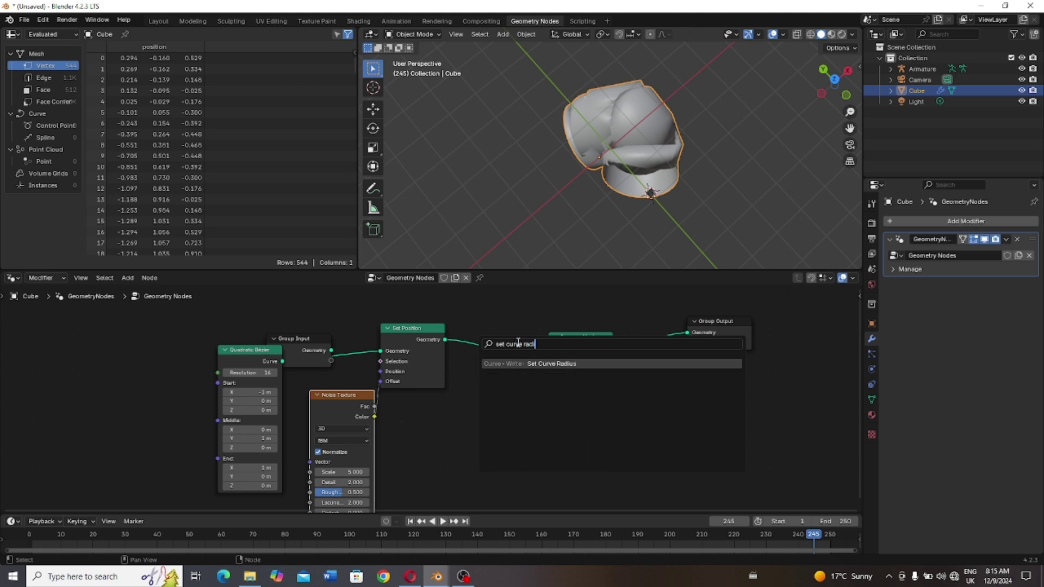
pyautogui.click(566, 363)
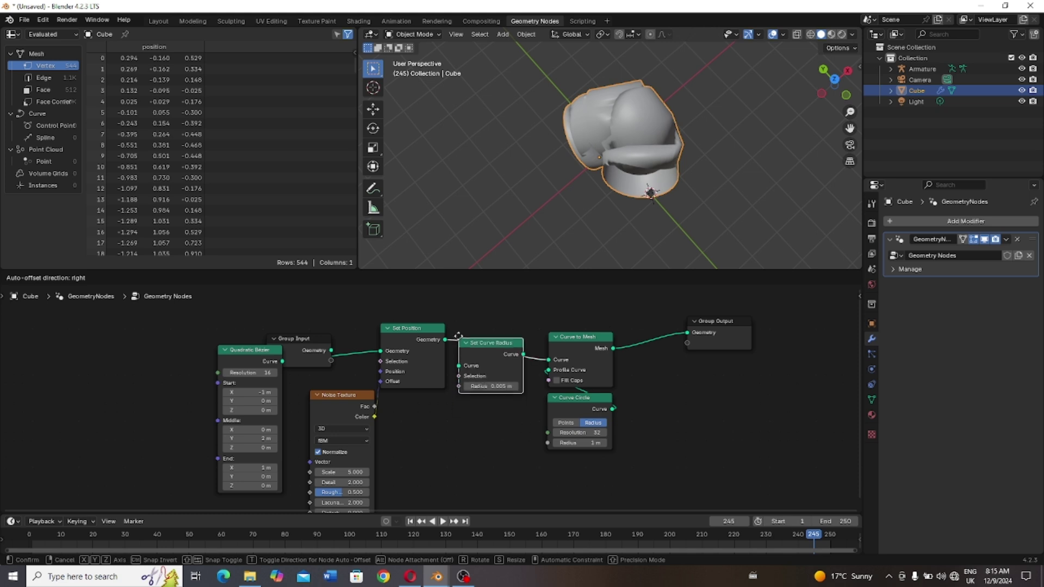
pyautogui.click(460, 340)
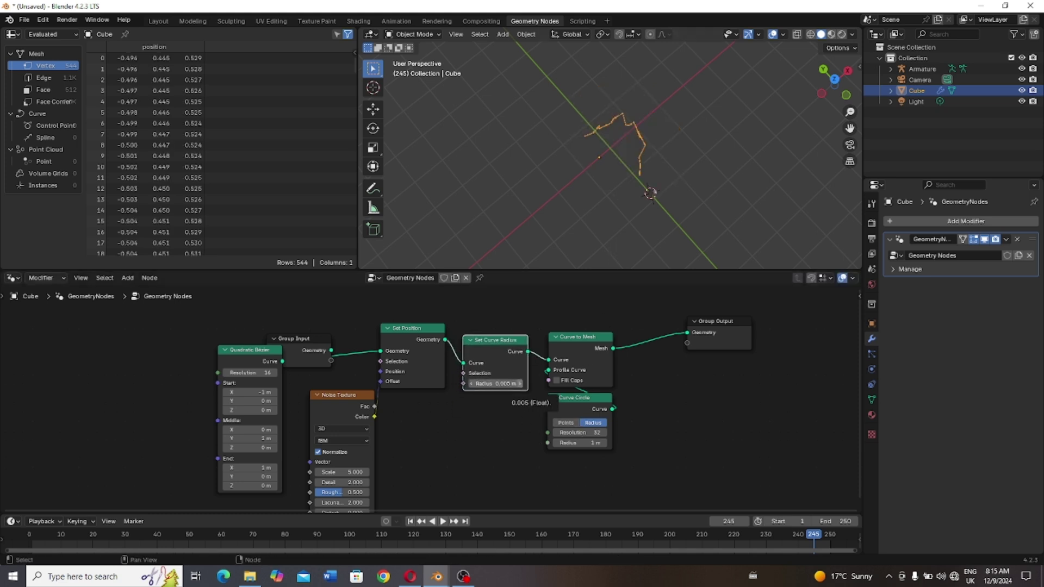
# Step: Raise the Set Curve Radius node's radius to 0.205 m to thicken the tube
pyautogui.click(521, 384)
pyautogui.click(520, 384)
pyautogui.click(521, 384)
pyautogui.click(521, 384)
pyautogui.click(520, 384)
pyautogui.click(521, 384)
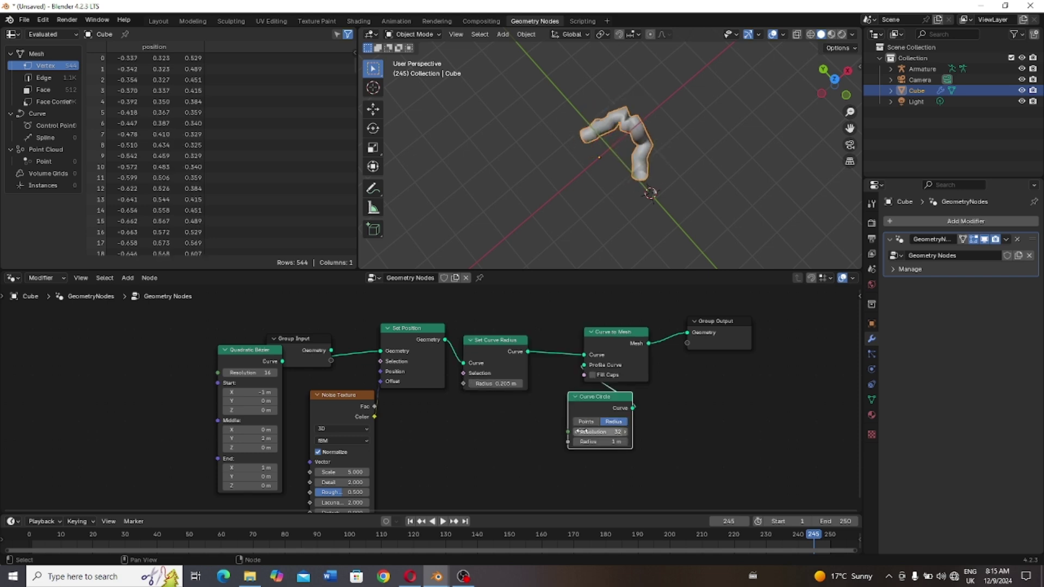
# Step: Set the Curve Circle node's resolution to 10
pyautogui.click(610, 433)
pyautogui.write('10')
pyautogui.press('Return')
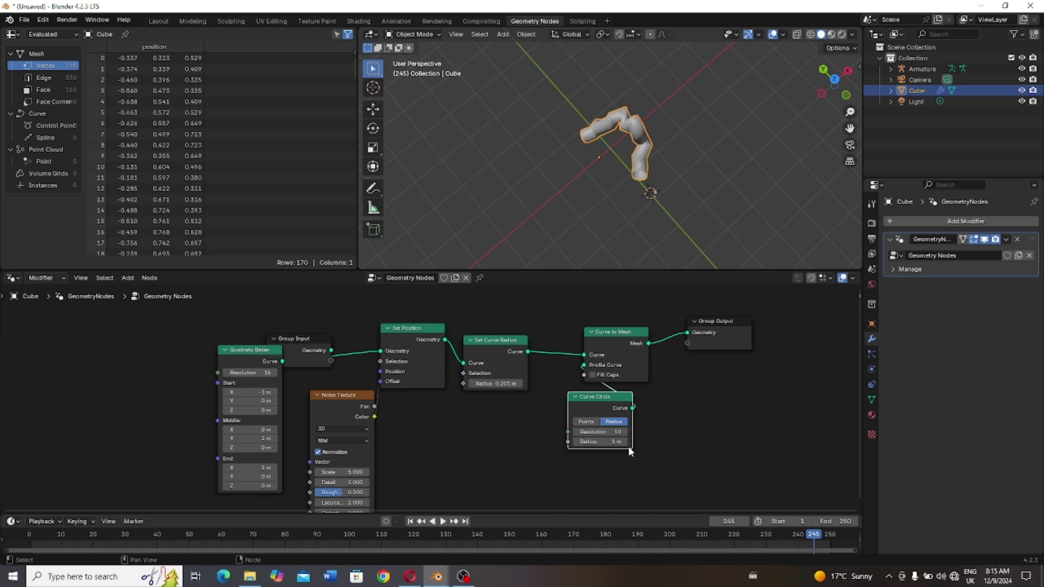
# Step: Increase the Curve Circle node's radius to 2 m
pyautogui.click(626, 442)
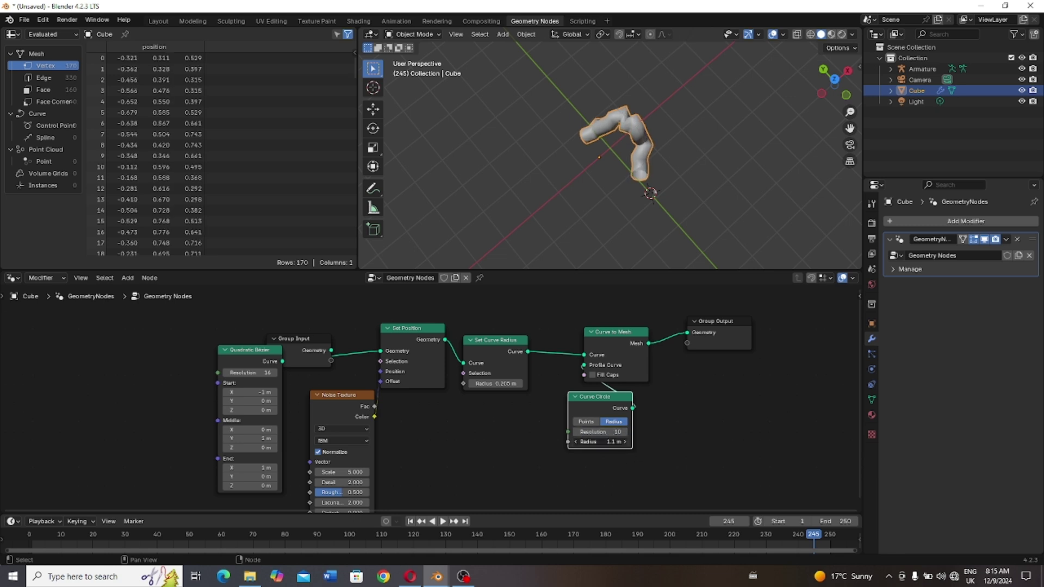
pyautogui.click(625, 442)
pyautogui.click(626, 443)
pyautogui.click(626, 443)
pyautogui.click(625, 442)
pyautogui.click(626, 443)
pyautogui.click(625, 442)
pyautogui.click(625, 443)
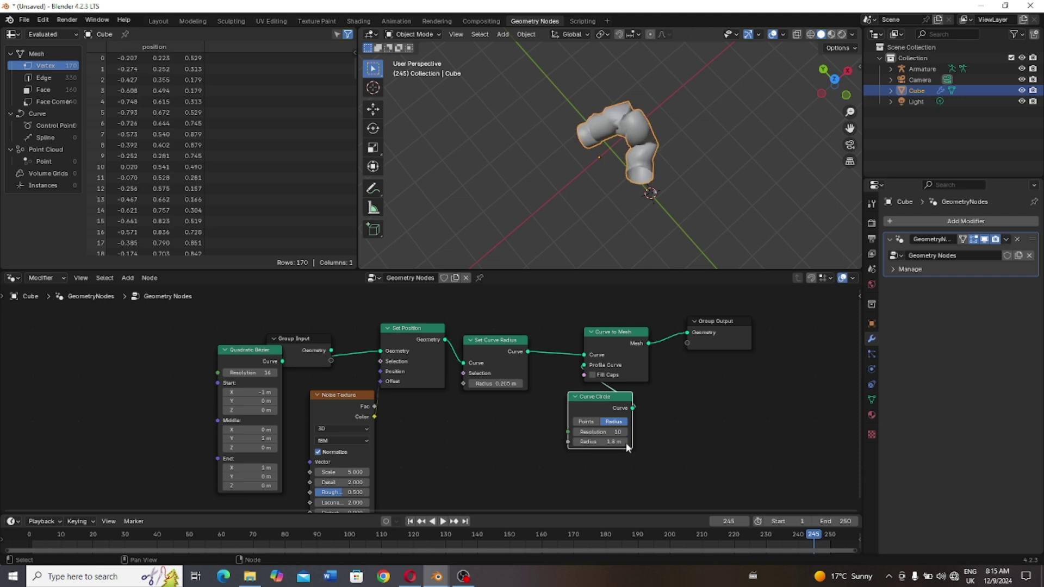
pyautogui.click(625, 443)
pyautogui.click(626, 442)
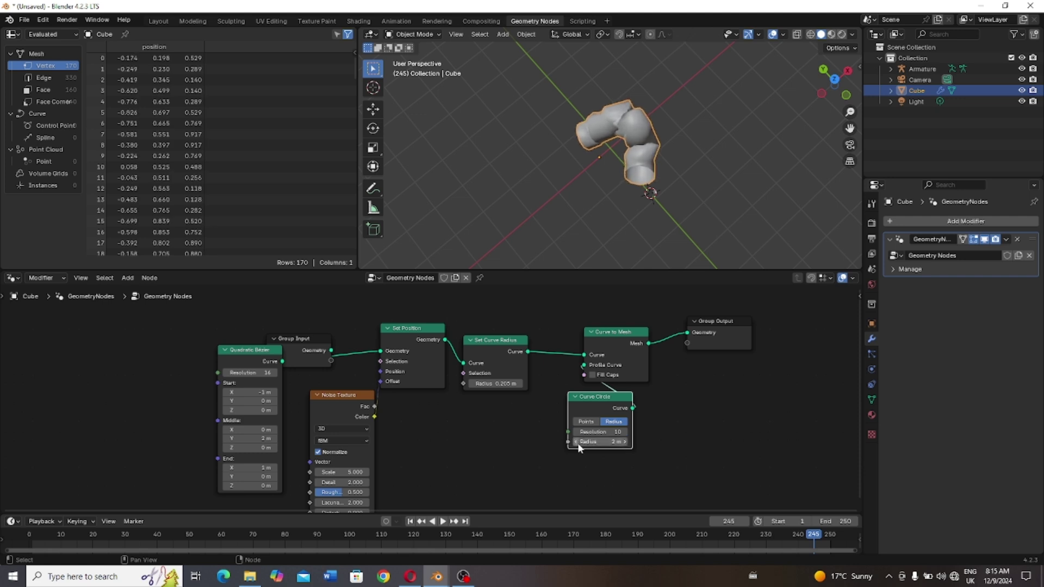
# Step: Lower the Curve Circle node's radius to 1 m to thin the tube
pyautogui.click(578, 442)
pyautogui.click(577, 443)
pyautogui.click(578, 443)
pyautogui.click(578, 443)
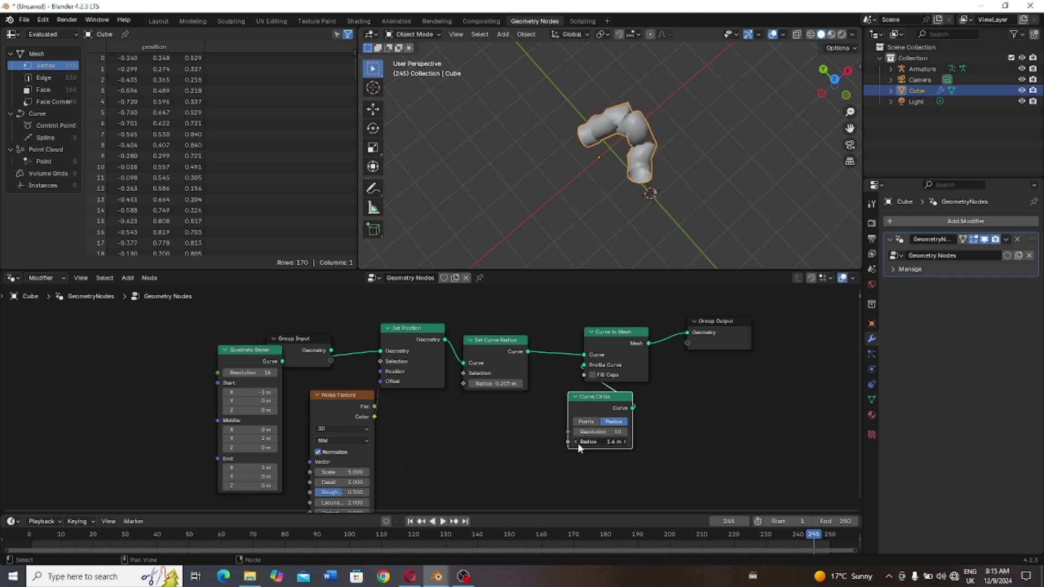
pyautogui.click(578, 442)
pyautogui.click(578, 443)
pyautogui.click(577, 442)
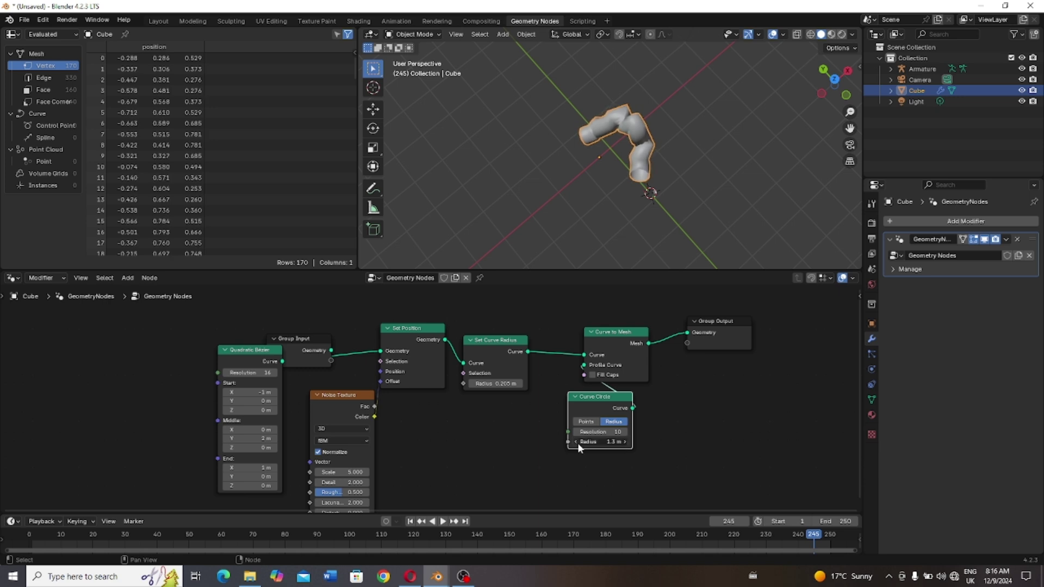
pyautogui.click(578, 443)
pyautogui.click(577, 443)
pyautogui.click(577, 443)
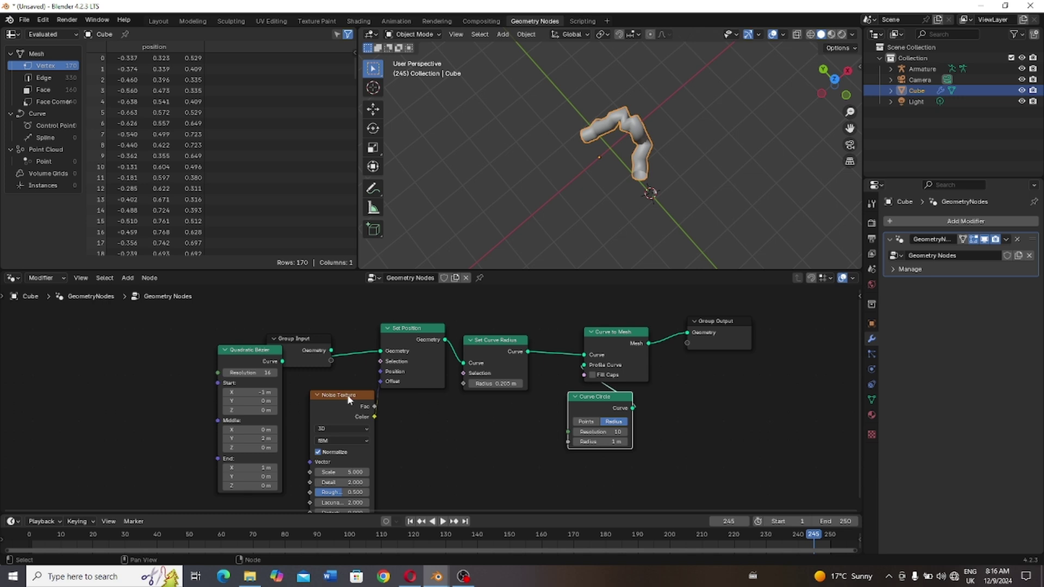
# Step: Shift the Noise Texture node aside and add a Map Range node below Set Curve Radius
pyautogui.moveTo(349, 400); pyautogui.dragTo(336, 392)
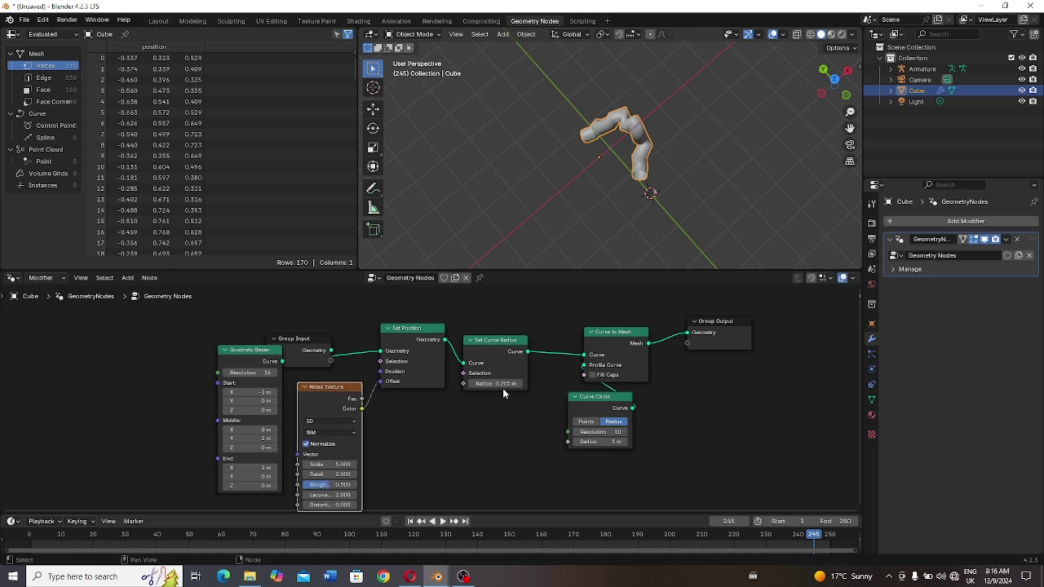
pyautogui.scroll(3, 560, 390)
pyautogui.scroll(1, 542, 380)
pyautogui.hotkey('shift', 'a')
pyautogui.write('MAP RA')
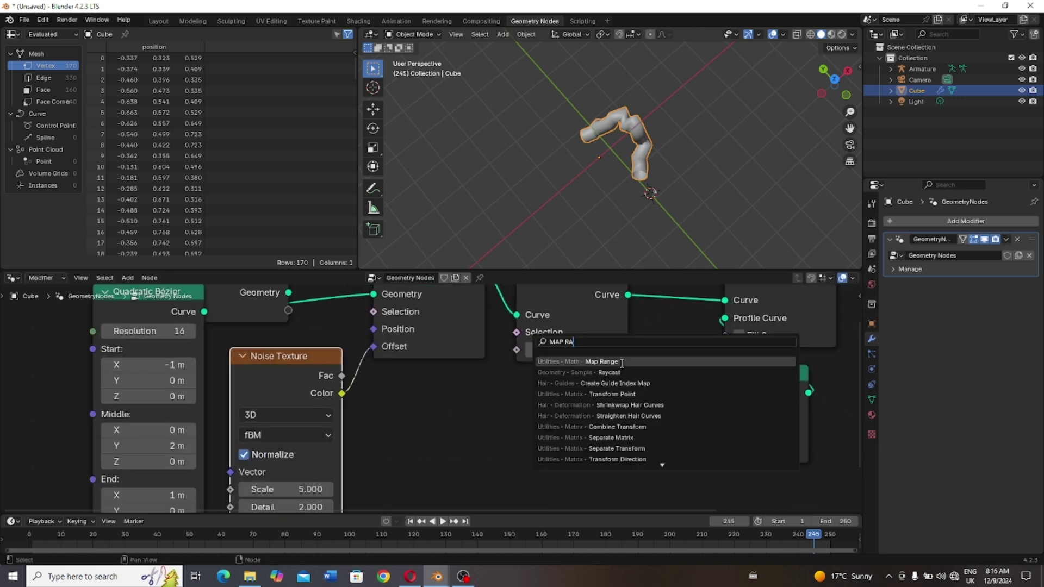
pyautogui.click(623, 362)
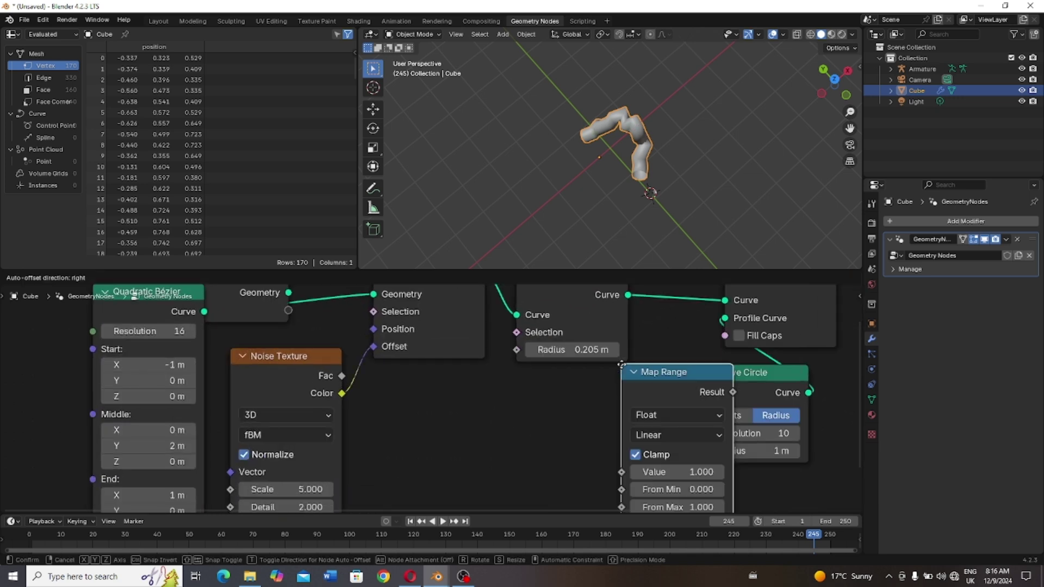
pyautogui.click(416, 412)
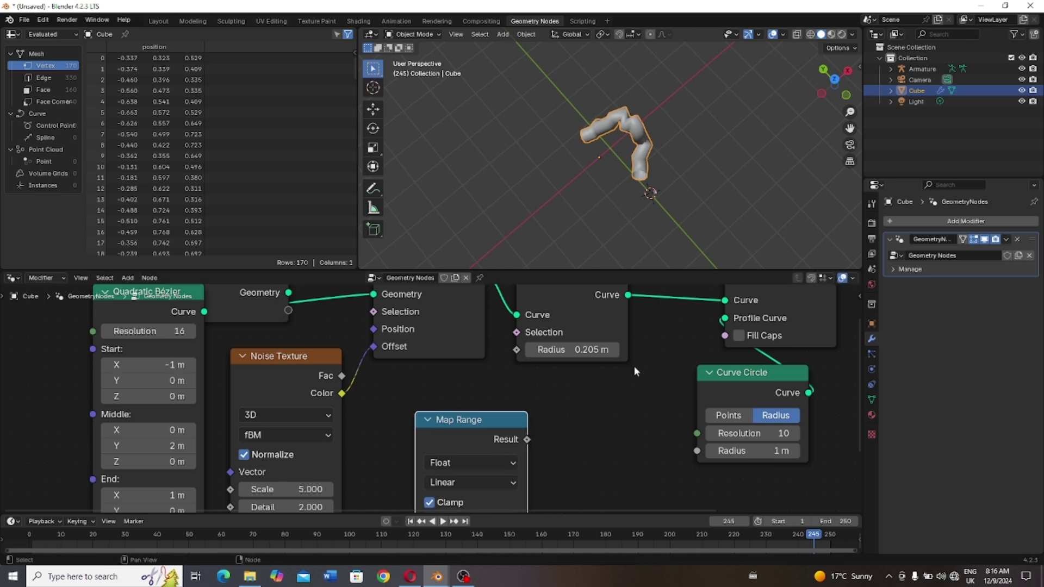
pyautogui.scroll(-2, 634, 367)
pyautogui.moveTo(565, 445); pyautogui.dragTo(563, 422, button='middle')
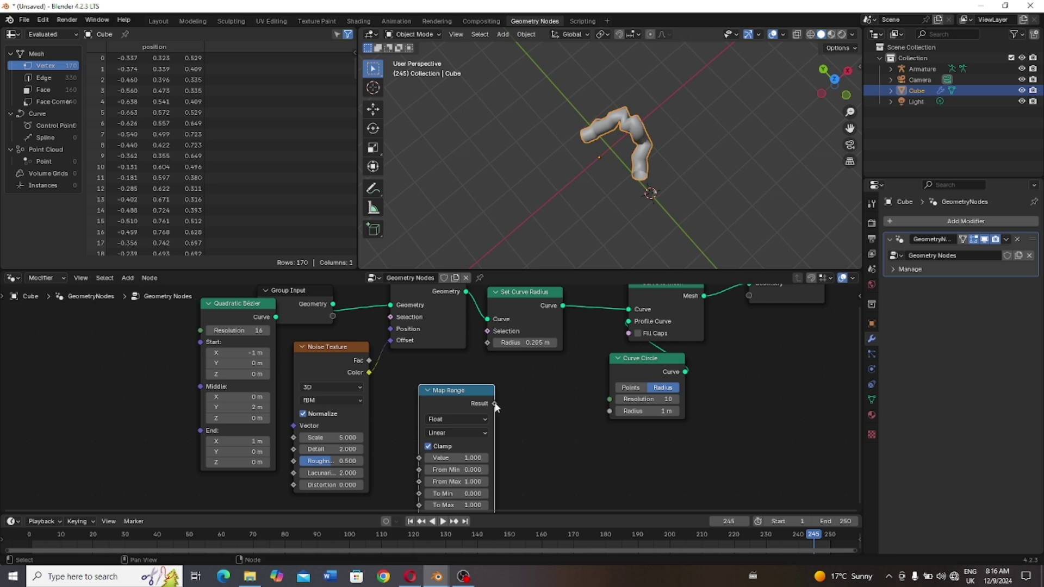
# Step: Connect the Map Range Result to the Radius input of Set Curve Radius and reposition the Map Range node
pyautogui.moveTo(495, 404); pyautogui.dragTo(498, 399)
pyautogui.moveTo(481, 354); pyautogui.dragTo(484, 358)
pyautogui.press('Escape')
pyautogui.click(510, 392)
pyautogui.moveTo(494, 403); pyautogui.dragTo(482, 355)
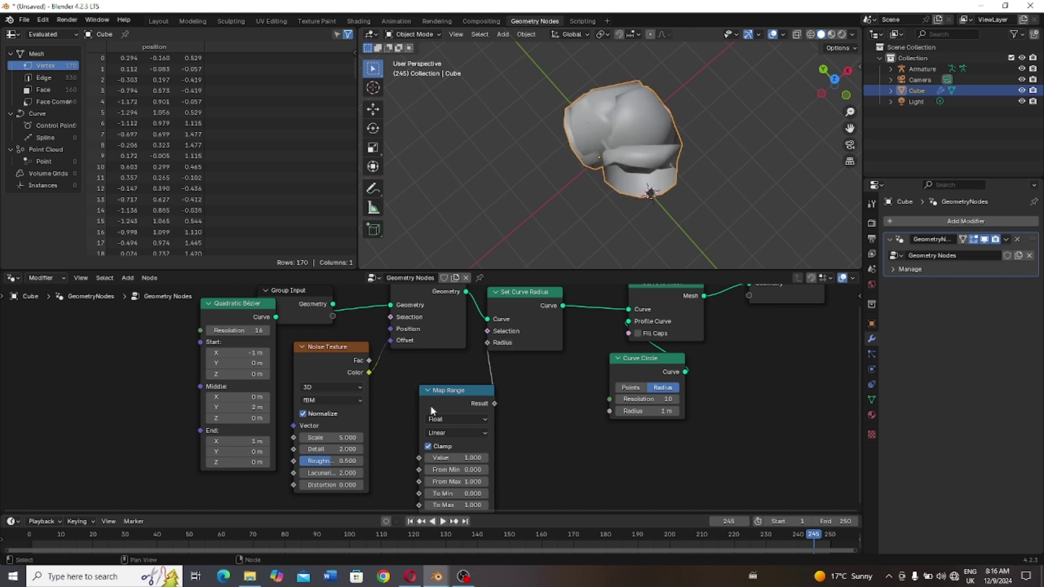
pyautogui.moveTo(450, 396); pyautogui.dragTo(434, 382)
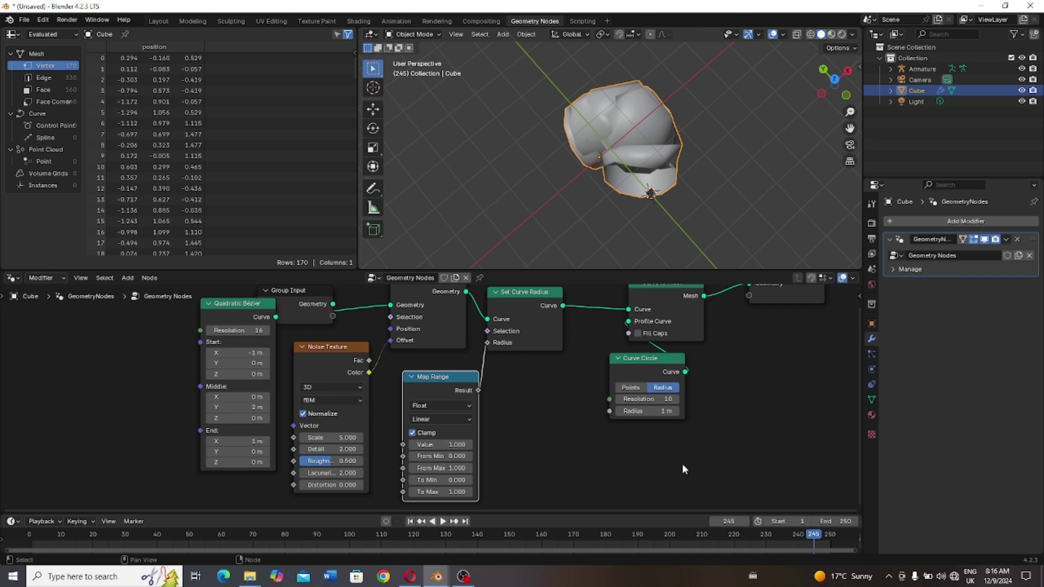
# Step: Set the Noise Texture's scale to 5.1 and add a Spline Parameter node to drive the Map Range value
pyautogui.click(361, 437)
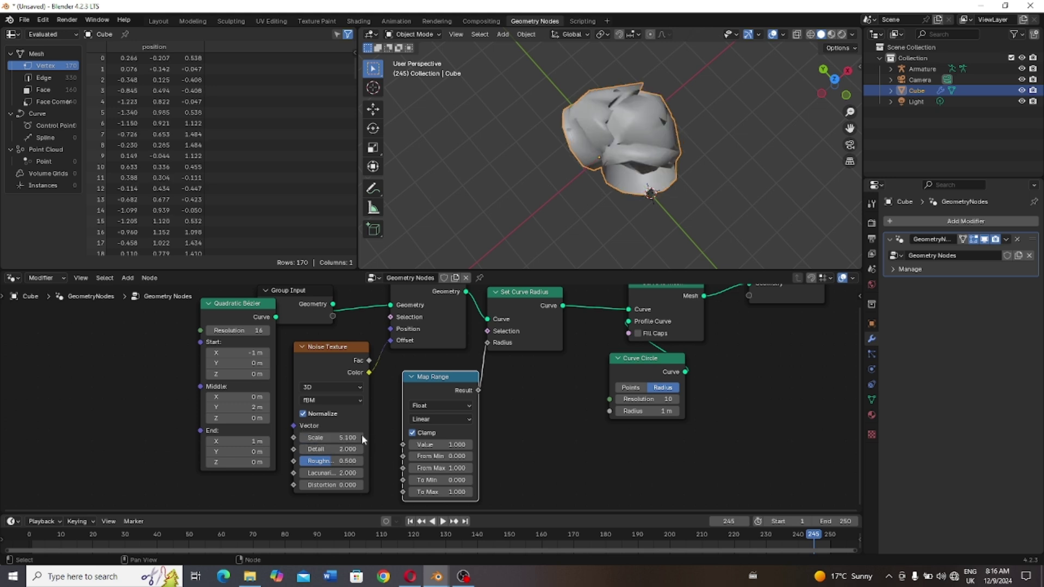
pyautogui.hotkey('shift', 'a')
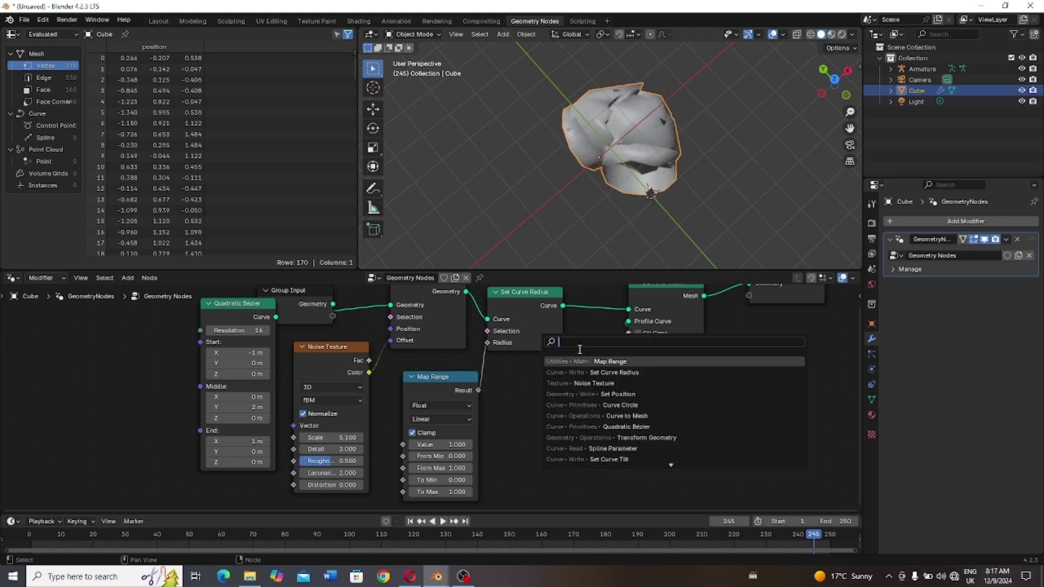
pyautogui.write('sPLINE')
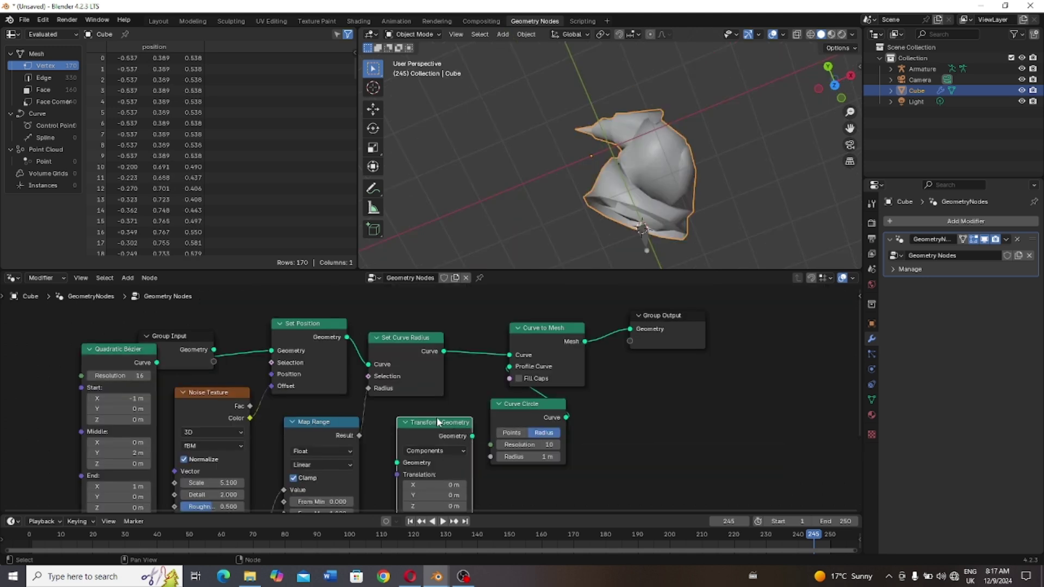
# Step: Insert the Transform Geometry node between Set Curve Radius and Curve to Mesh, then space out Curve to Mesh and Curve Circle
pyautogui.moveTo(435, 423); pyautogui.dragTo(466, 338)
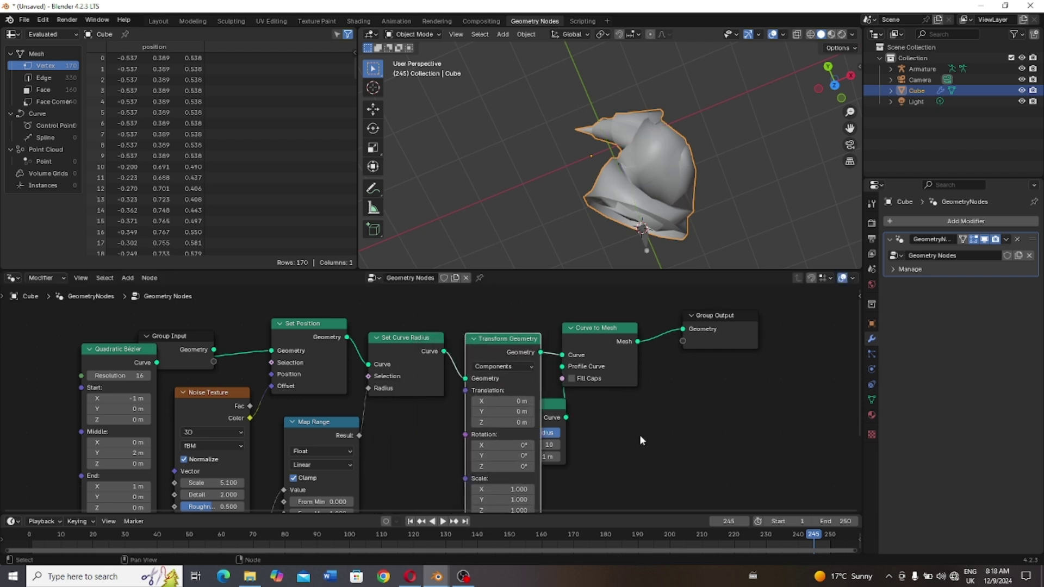
pyautogui.moveTo(591, 369); pyautogui.dragTo(614, 362)
pyautogui.moveTo(547, 407); pyautogui.dragTo(613, 406)
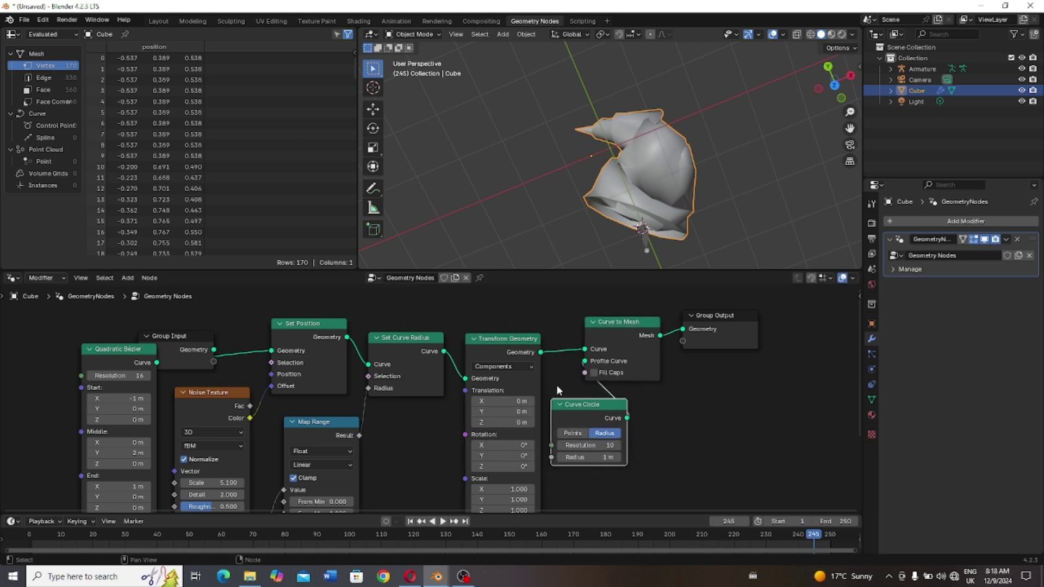
# Step: Raise the Quadratic Bézier node's End Z value to 3.1 m to stretch the shape upward
pyautogui.scroll(-1, 556, 329)
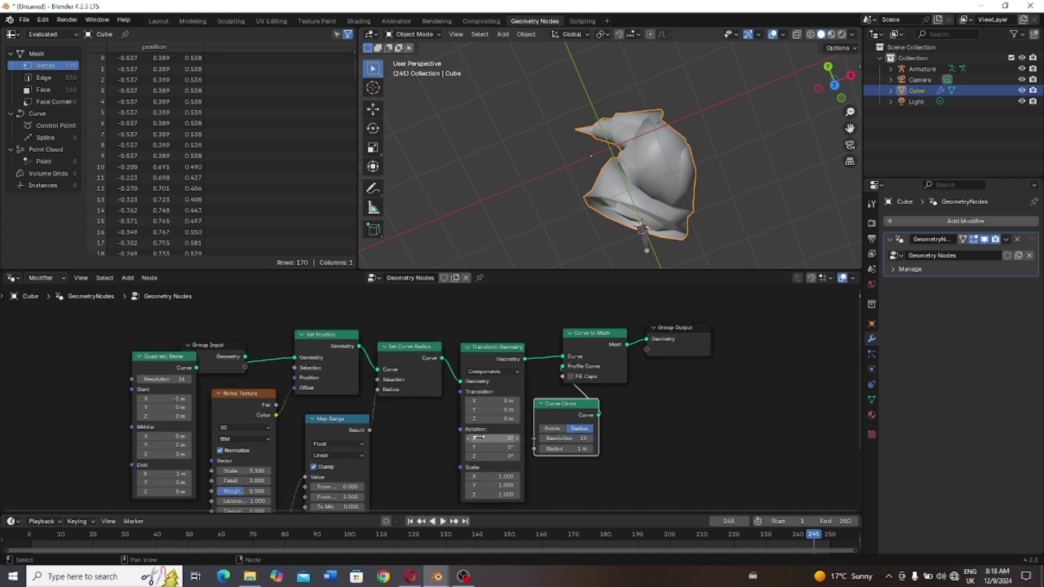
pyautogui.scroll(4, 427, 430)
pyautogui.scroll(-4, 427, 431)
pyautogui.moveTo(428, 431); pyautogui.dragTo(426, 361, button='middle')
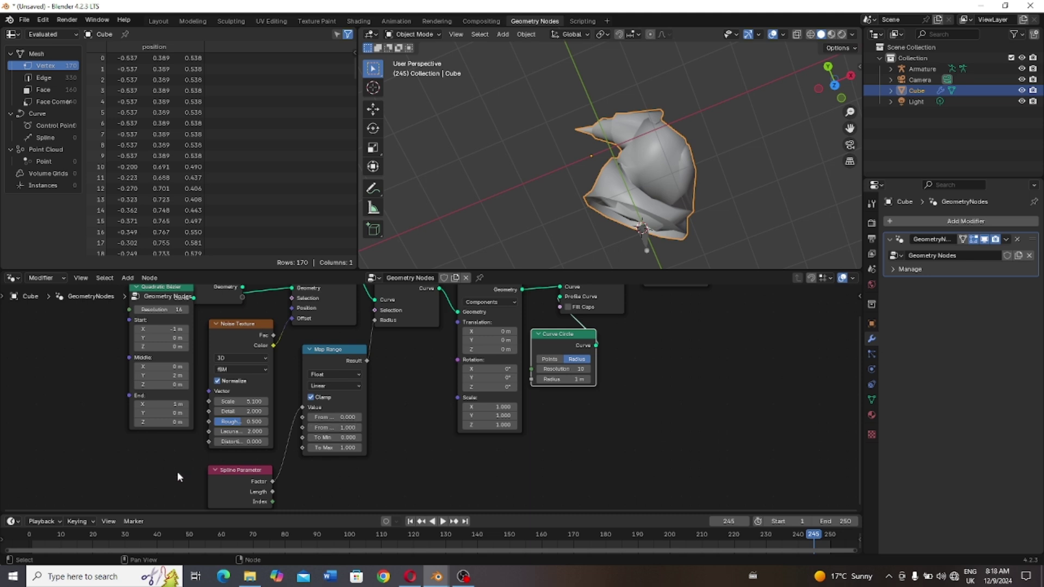
pyautogui.click(187, 422)
pyautogui.click(186, 423)
pyautogui.click(186, 423)
pyautogui.click(186, 423)
pyautogui.click(185, 423)
pyautogui.click(185, 422)
pyautogui.click(186, 422)
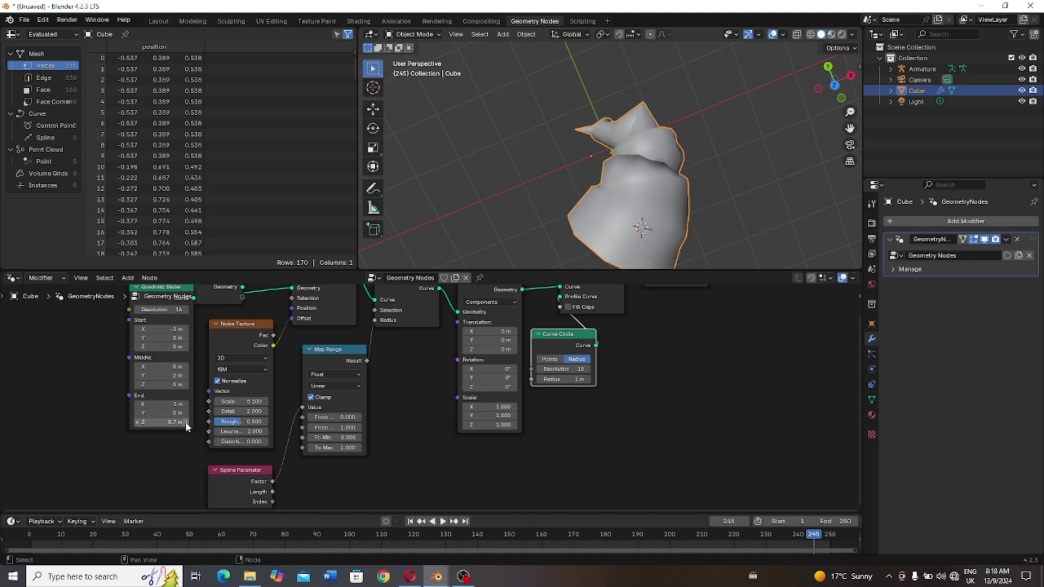
pyautogui.click(185, 423)
pyautogui.click(186, 422)
pyautogui.click(186, 423)
pyautogui.click(186, 423)
pyautogui.click(185, 423)
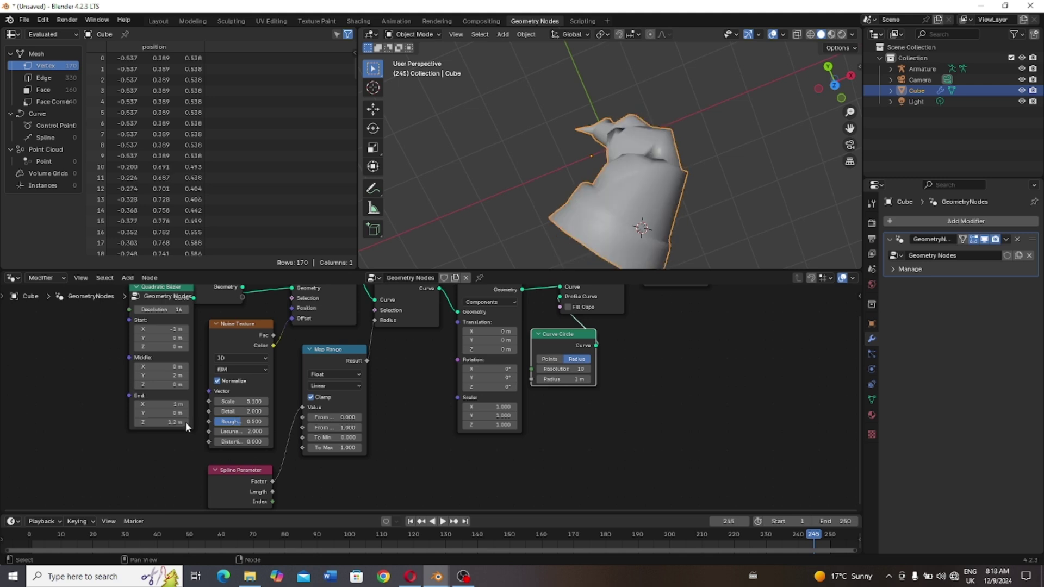
pyautogui.click(186, 423)
pyautogui.click(185, 423)
pyautogui.click(185, 423)
pyautogui.click(185, 423)
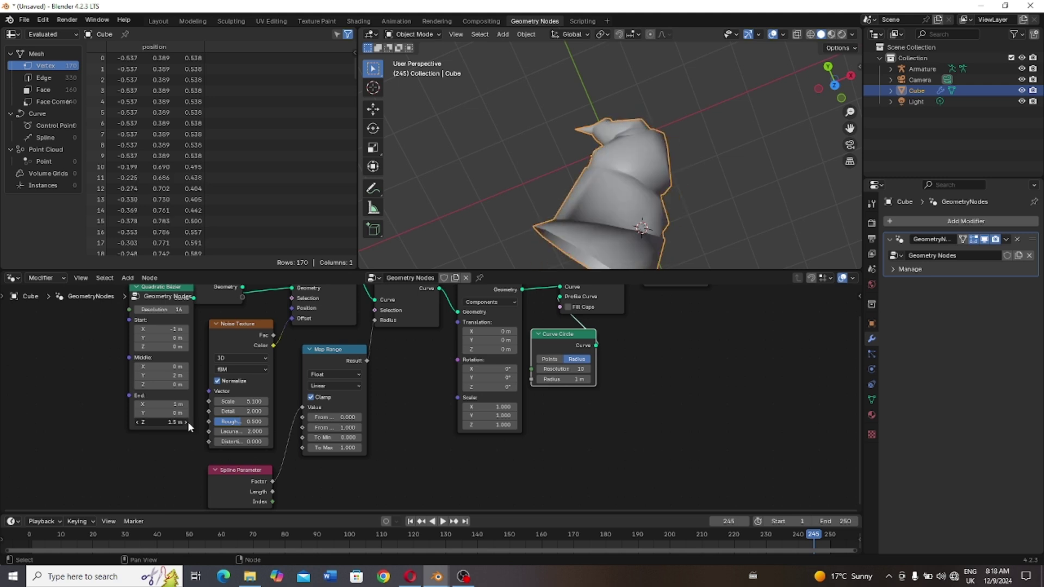
pyautogui.click(186, 423)
pyautogui.click(185, 422)
pyautogui.click(186, 423)
pyautogui.click(185, 422)
pyautogui.click(186, 423)
pyautogui.click(186, 423)
pyautogui.click(186, 423)
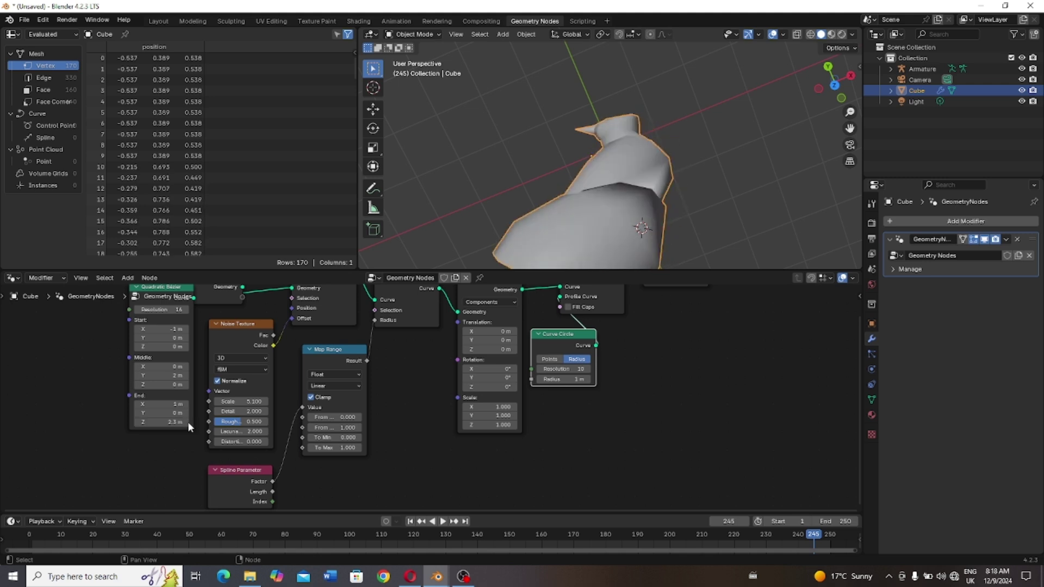
pyautogui.click(186, 423)
pyautogui.click(186, 422)
pyautogui.click(186, 422)
pyautogui.click(186, 423)
pyautogui.click(186, 422)
pyautogui.click(186, 422)
pyautogui.click(186, 422)
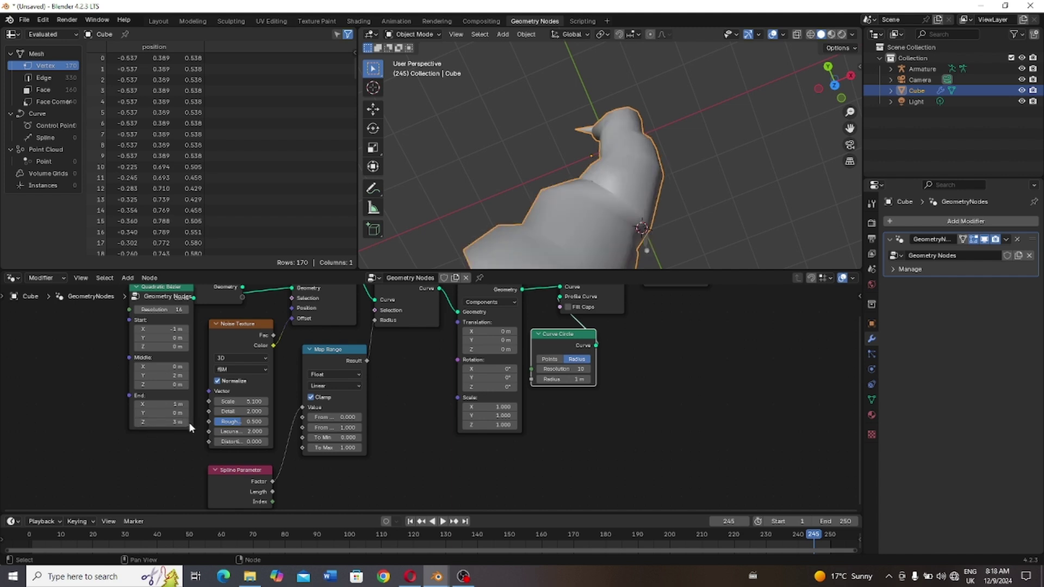
pyautogui.click(186, 422)
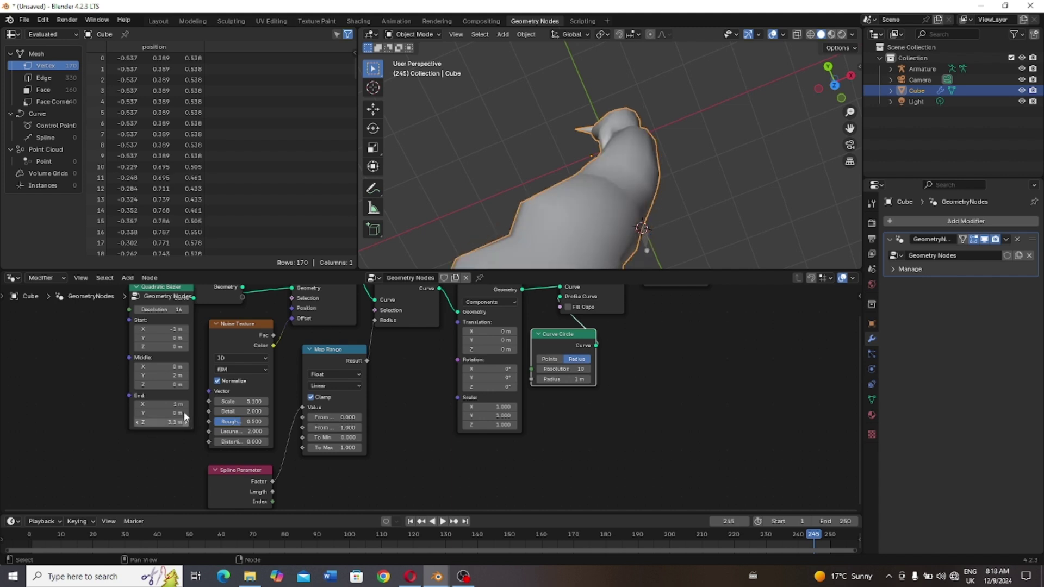
pyautogui.click(180, 330)
pyautogui.press('Return')
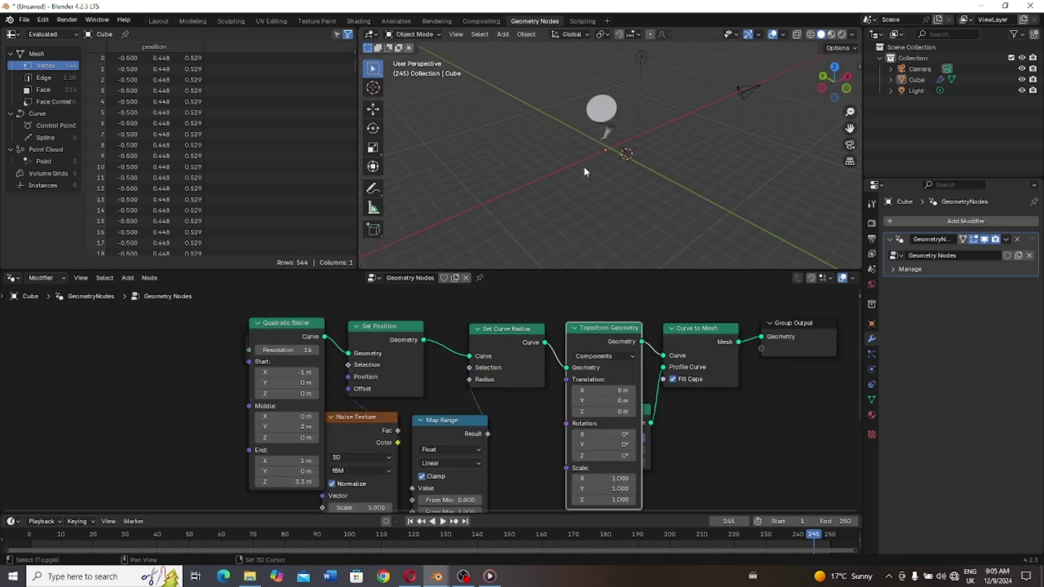
# Step: Add a plane mesh to the scene and scale it up into a ground surface beneath the ice cream
pyautogui.hotkey('shift', 'a')
pyautogui.moveTo(572, 182)
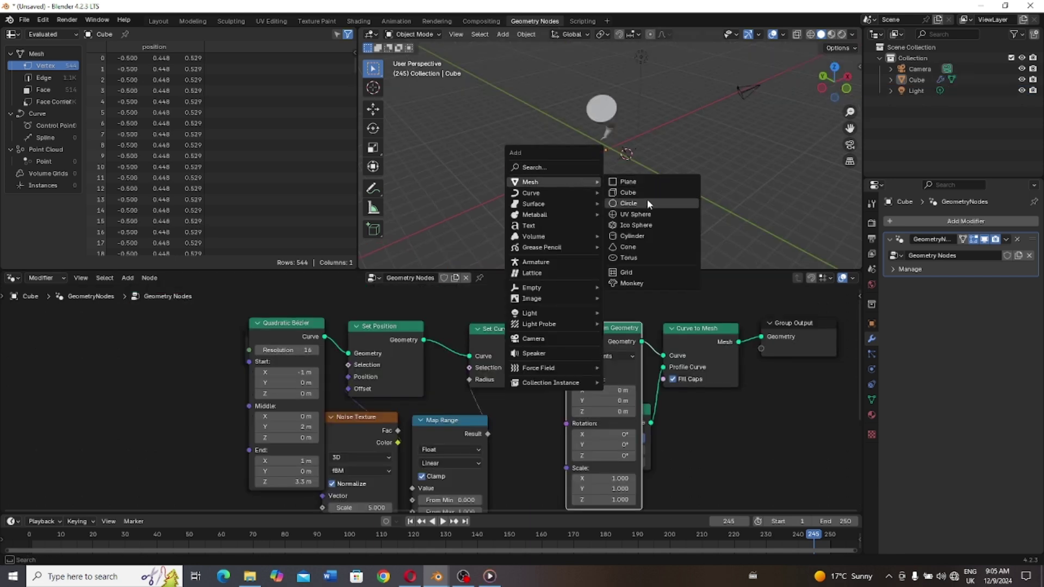
pyautogui.click(647, 182)
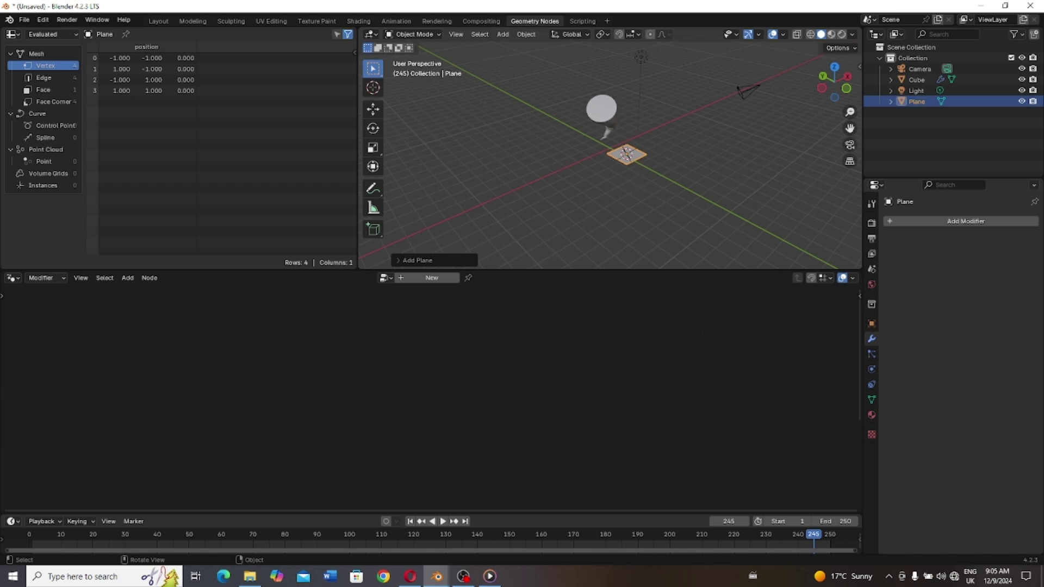
pyautogui.press('s')
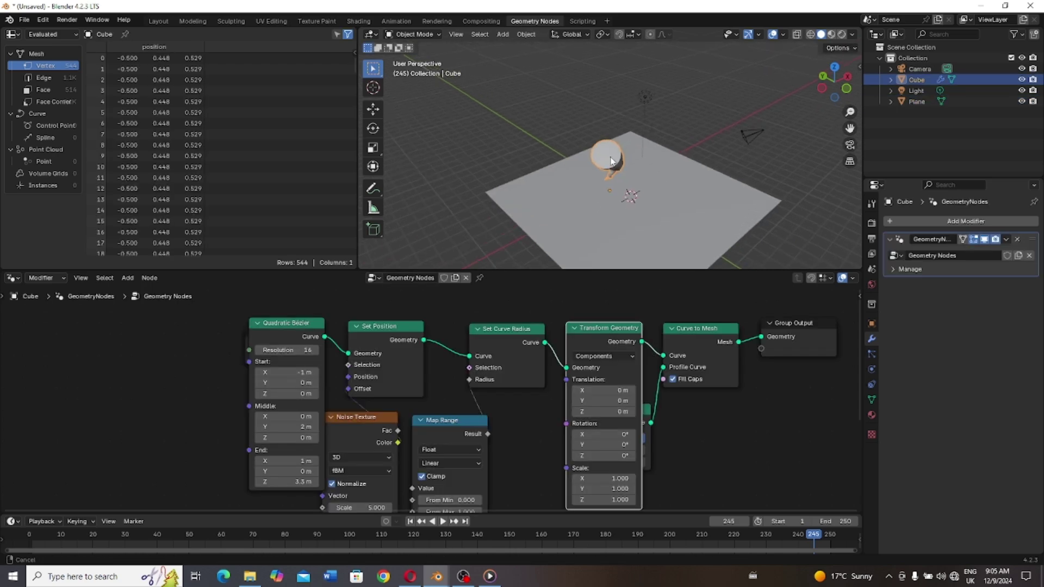
# Step: Duplicate the ice cream, then duplicate that copy, placing both in a row toward positive X on the plane
pyautogui.moveTo(634, 203); pyautogui.dragTo(596, 166, button='middle')
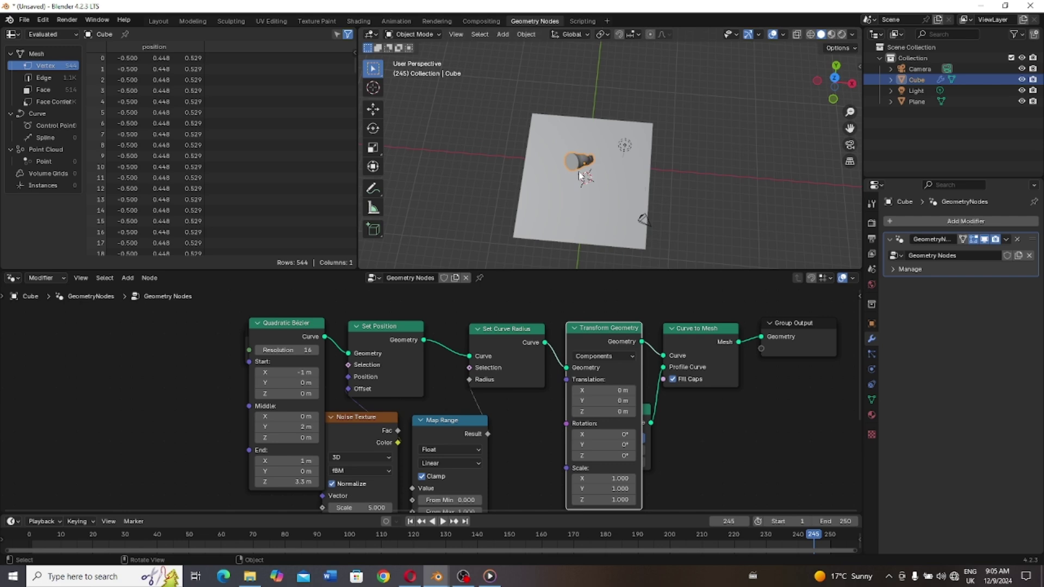
pyautogui.hotkey('shift', 'd')
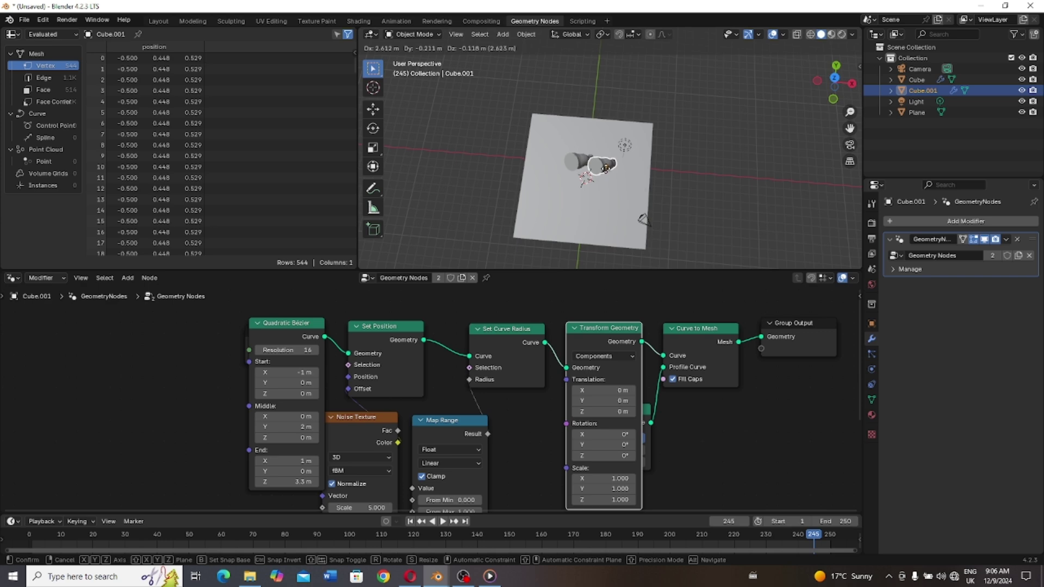
pyautogui.click(602, 183)
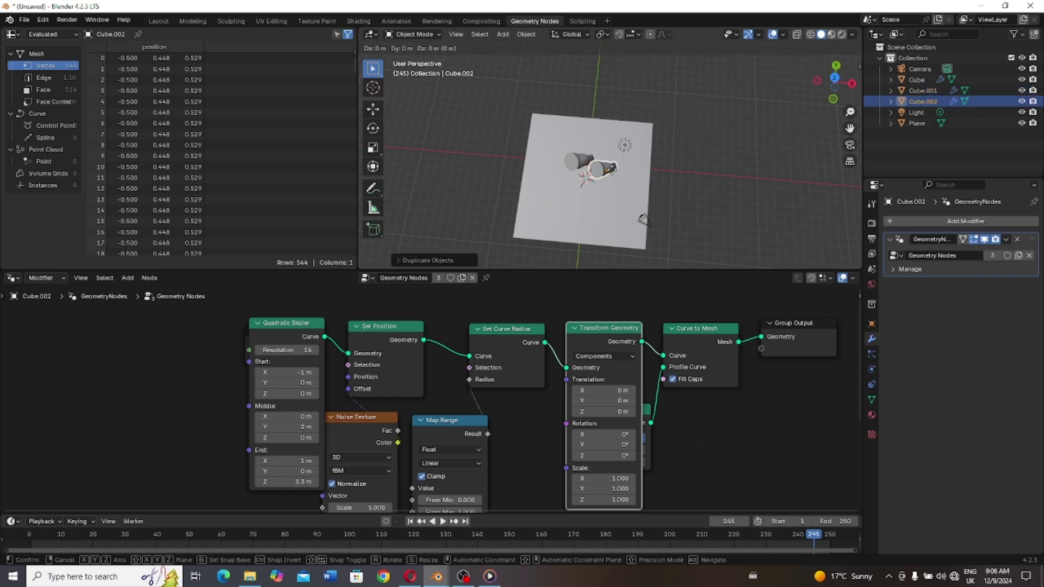
pyautogui.click(612, 185)
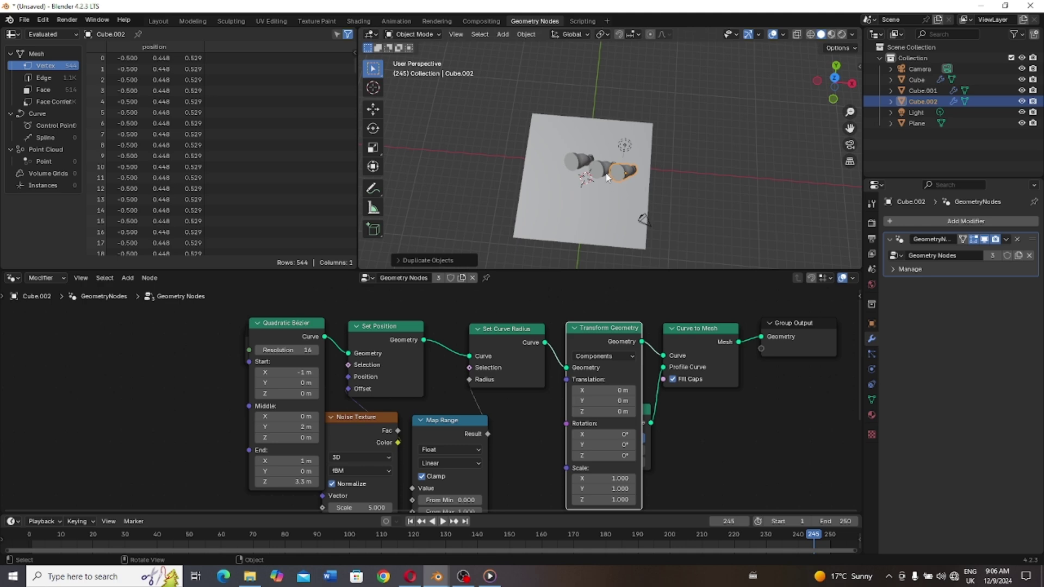
# Step: Duplicate the original ice cream and place the copy about 4.1 m away toward negative X
pyautogui.click(583, 164)
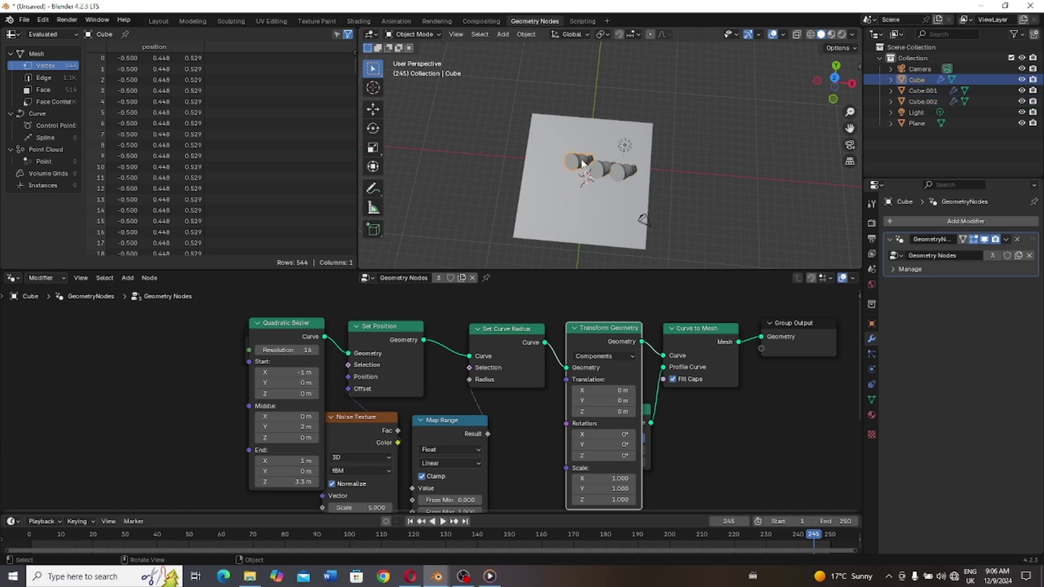
pyautogui.hotkey('shift', 'd')
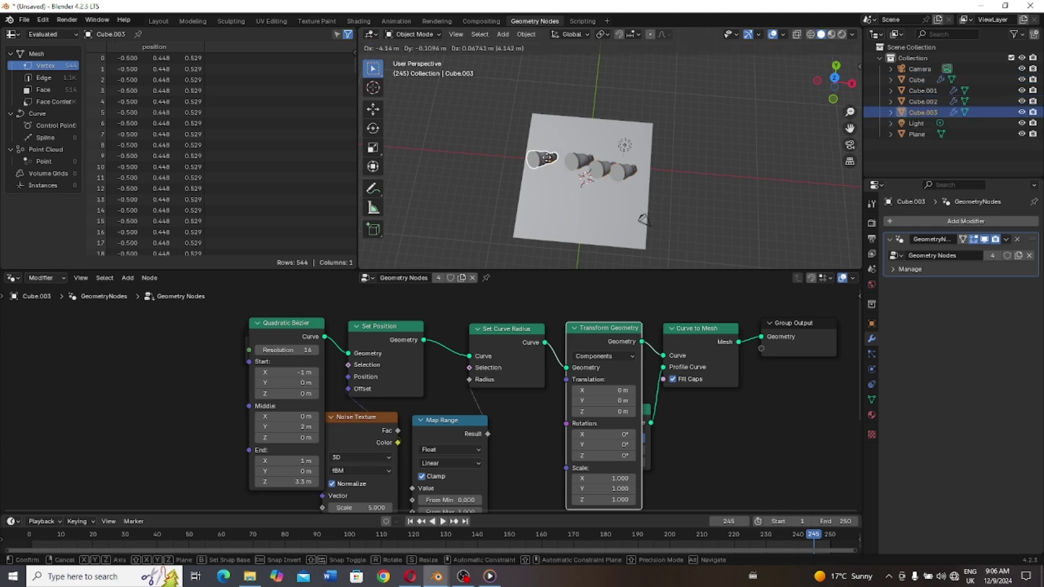
pyautogui.click(547, 157)
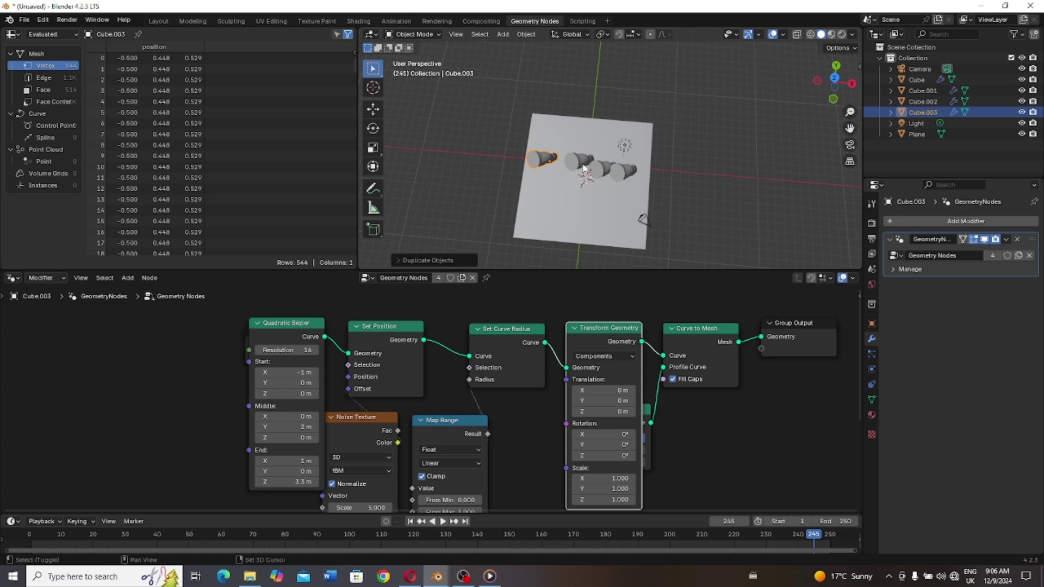
# Step: Select all four ice creams in the row and duplicate them as a second row about 2.8 m toward positive Y
pyautogui.keyDown('shift'); pyautogui.click(576, 164); pyautogui.keyUp('shift')
pyautogui.keyDown('shift'); pyautogui.click(598, 175); pyautogui.keyUp('shift')
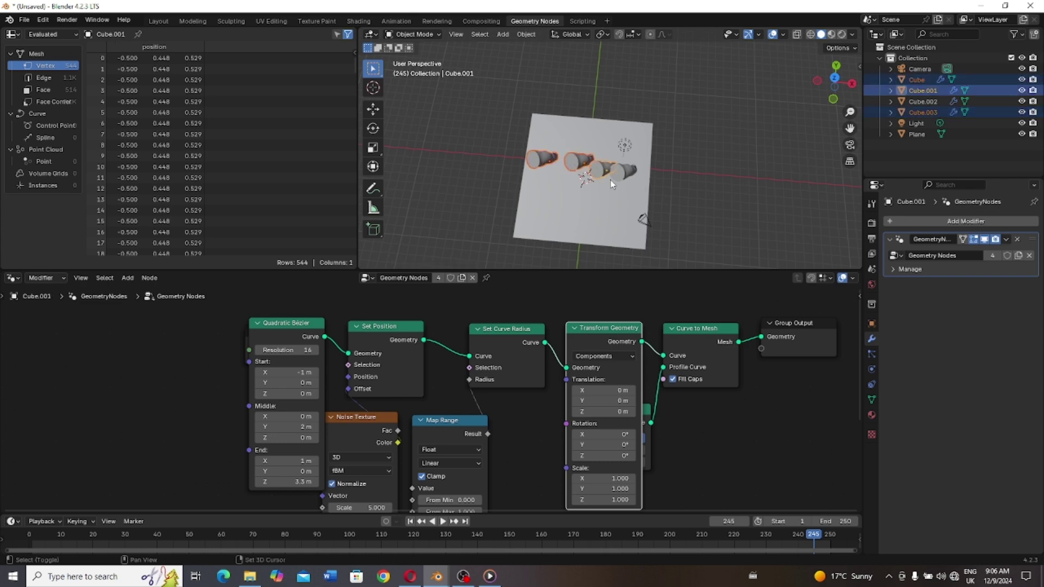
pyautogui.keyDown('shift'); pyautogui.click(618, 174); pyautogui.keyUp('shift')
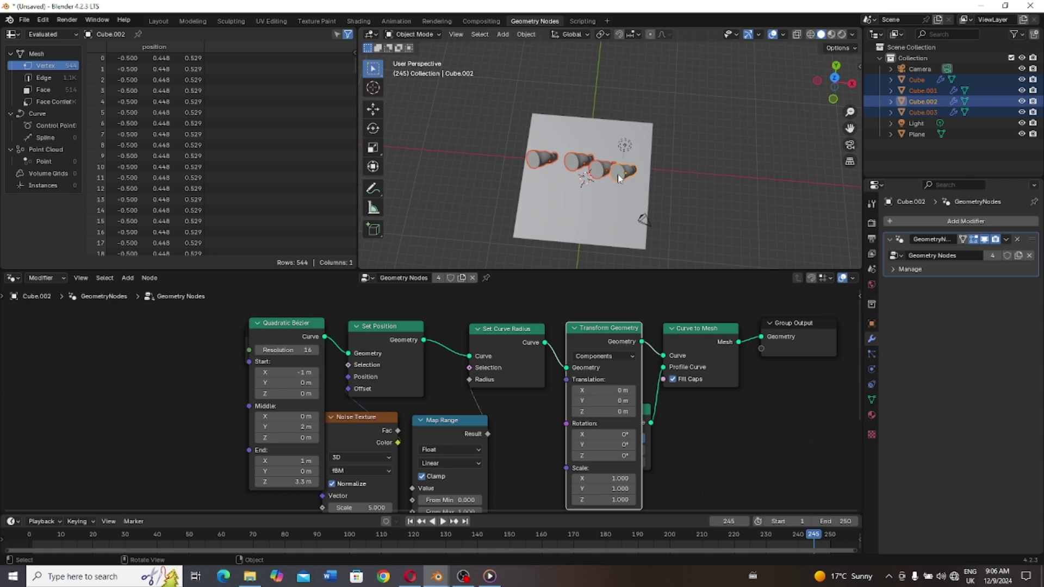
pyautogui.hotkey('shift', 'd')
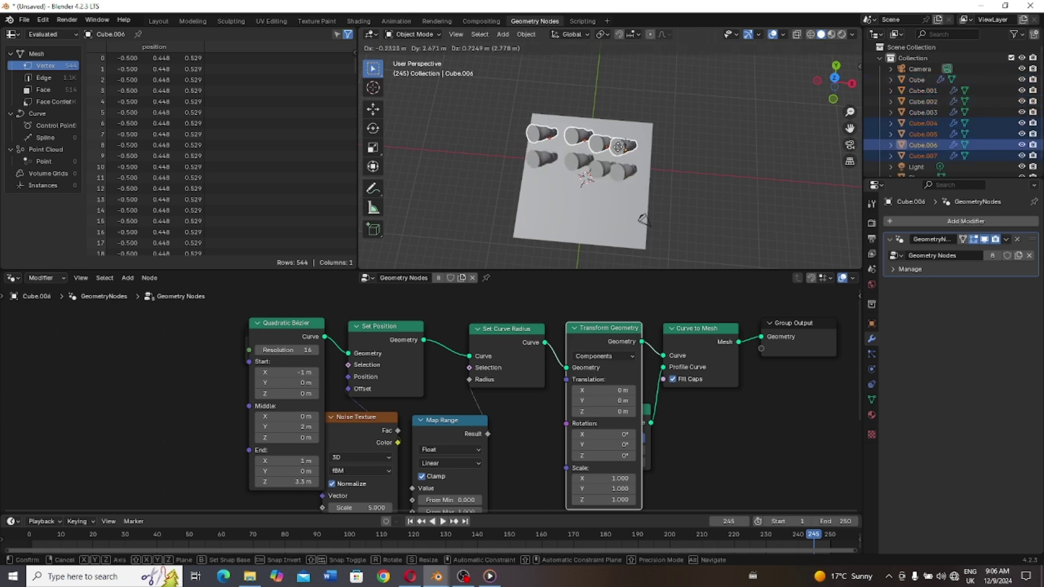
pyautogui.click(618, 147)
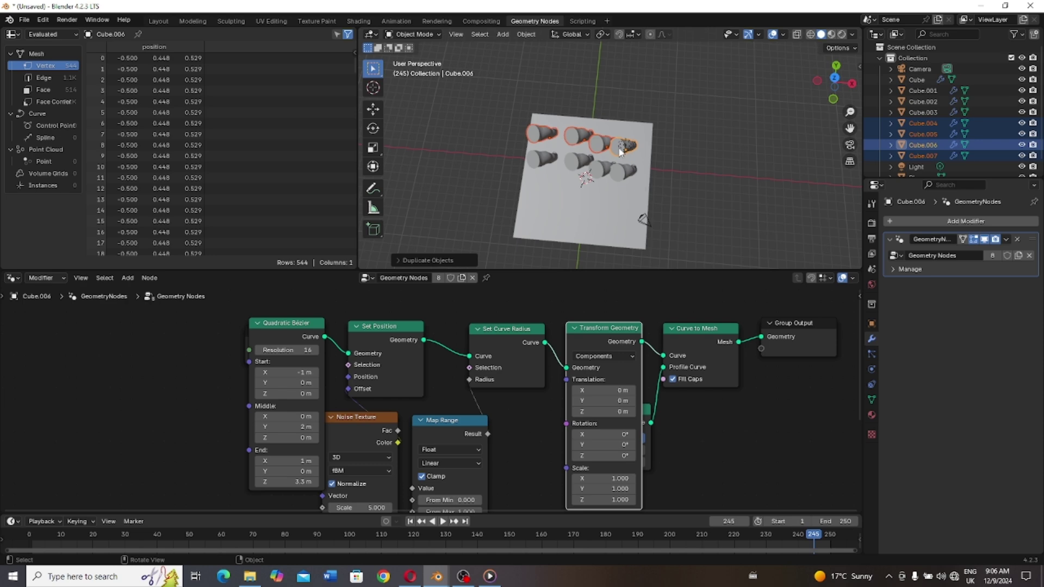
# Step: Duplicate the new row twice, placing the two copies in front of the original row toward negative Y
pyautogui.hotkey('shift', 'd')
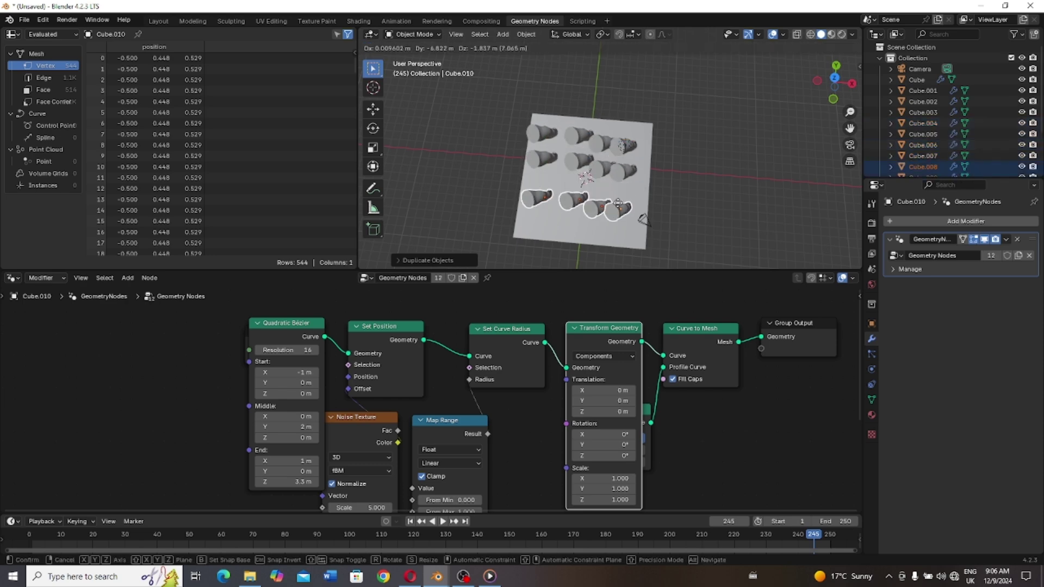
pyautogui.click(622, 202)
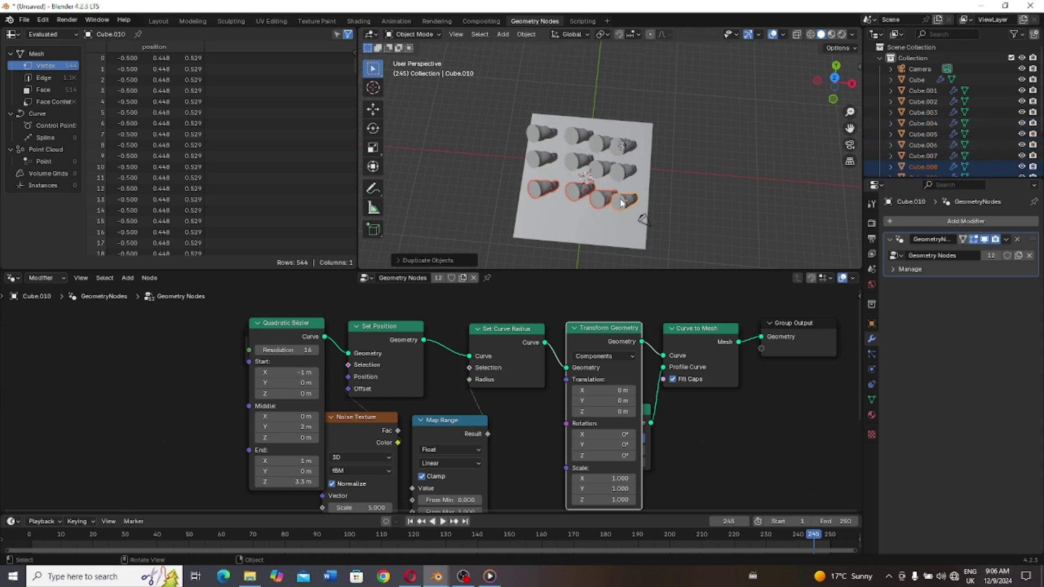
pyautogui.hotkey('shift', 'd')
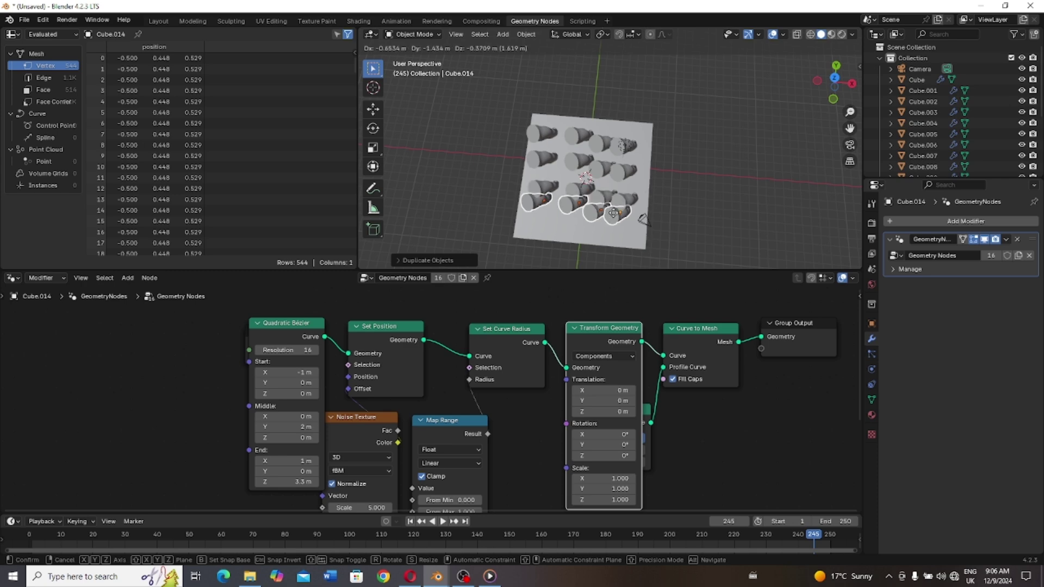
pyautogui.click(613, 219)
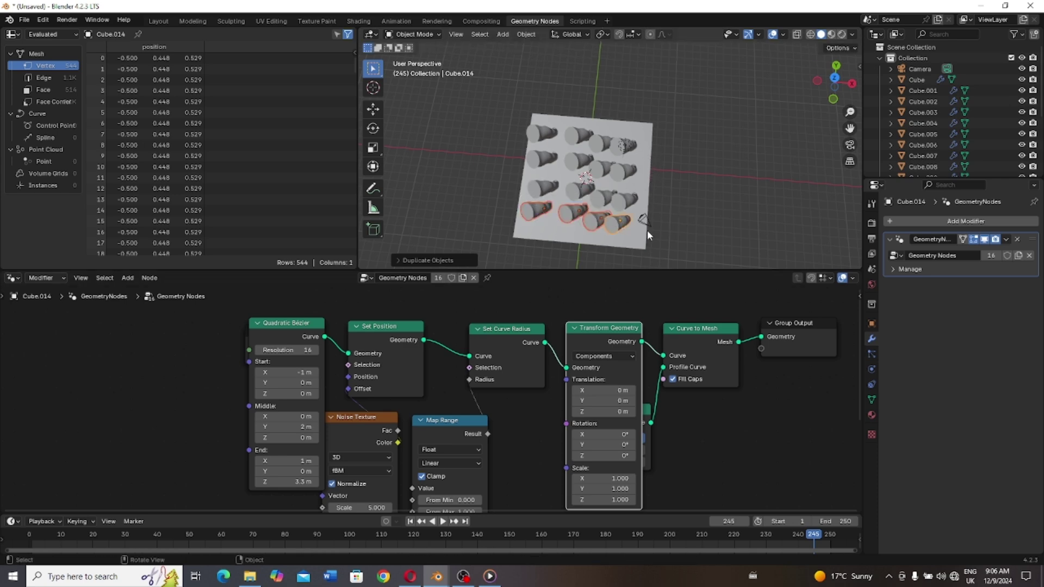
pyautogui.click(713, 183)
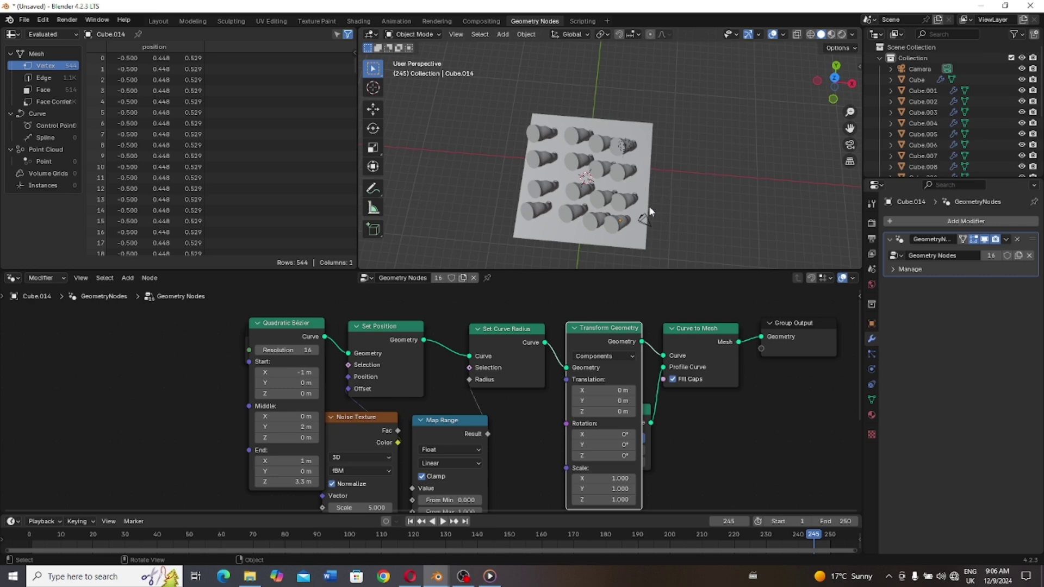
# Step: Select the ground plane with all sixteen ice creams and duplicate the set about 16.8 m toward positive X
pyautogui.moveTo(646, 212); pyautogui.dragTo(633, 168, button='middle')
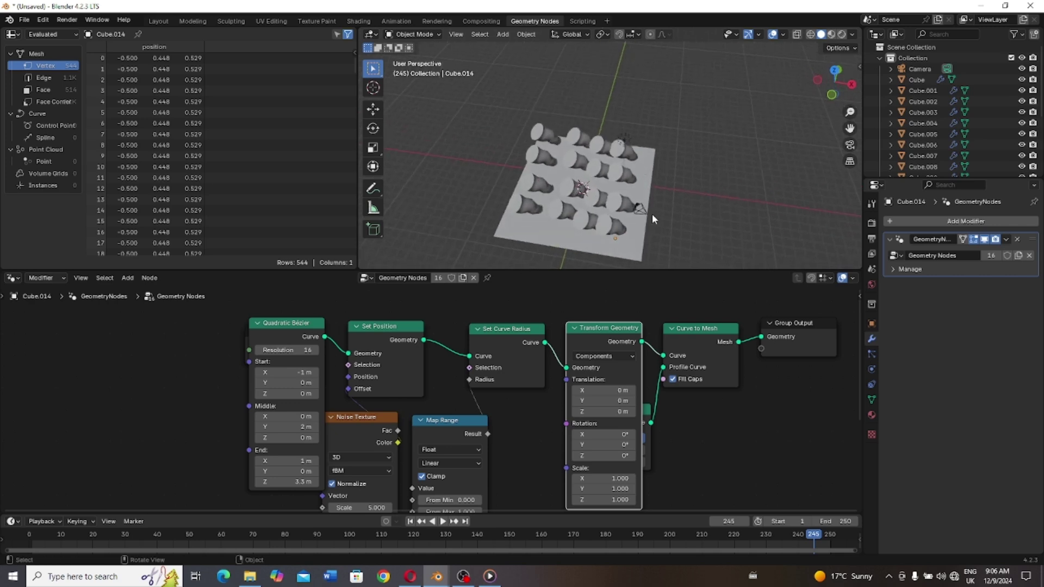
pyautogui.scroll(-1, 652, 214)
pyautogui.moveTo(628, 243)
pyautogui.mouseDown(button='middle')
pyautogui.moveTo(642, 232)
pyautogui.moveTo(637, 251)
pyautogui.moveTo(638, 240)
pyautogui.mouseUp(button='middle')
pyautogui.click(642, 226)
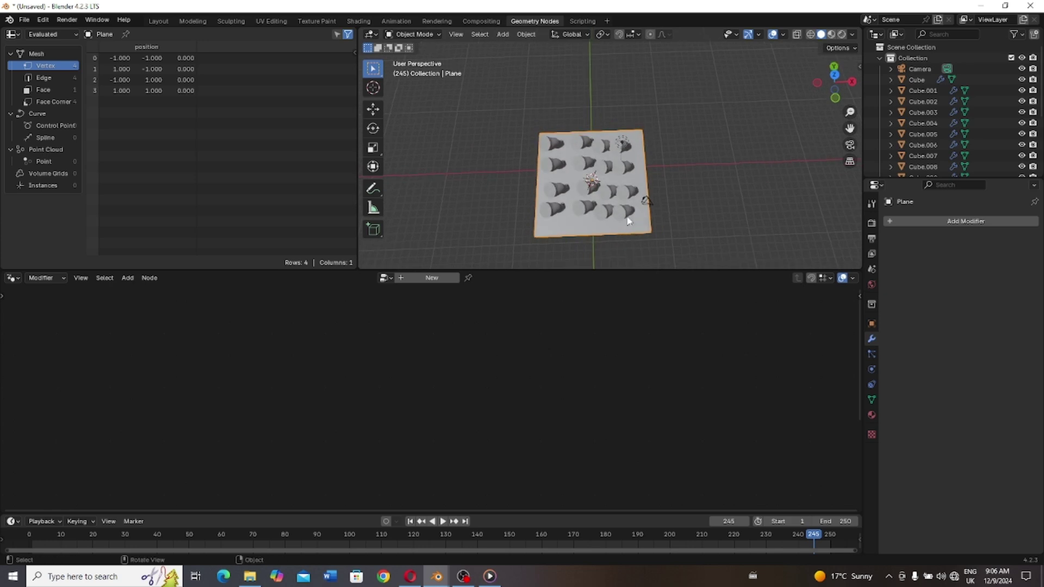
pyautogui.click(625, 215)
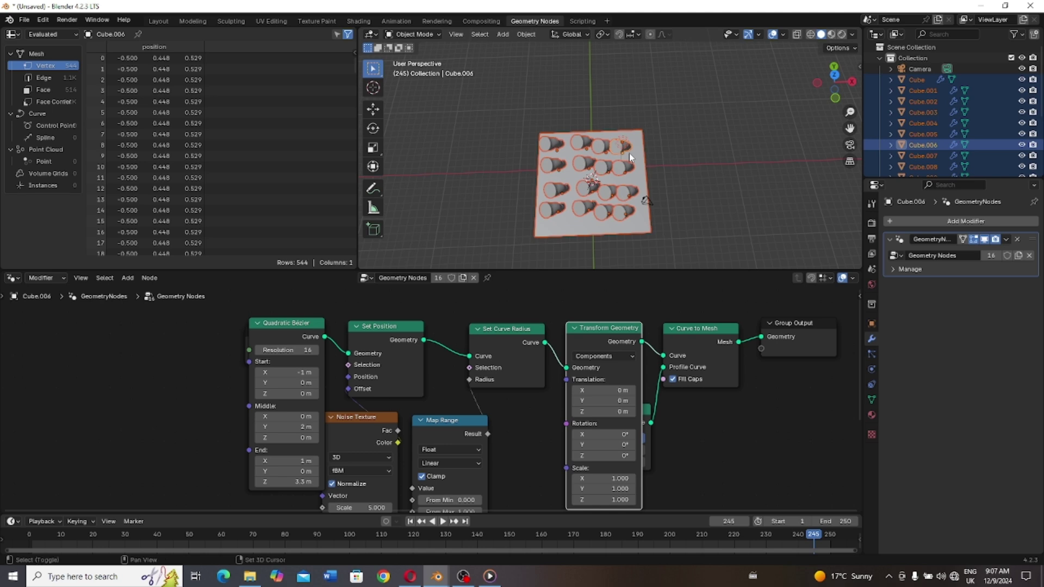
pyautogui.hotkey('shift', 'd')
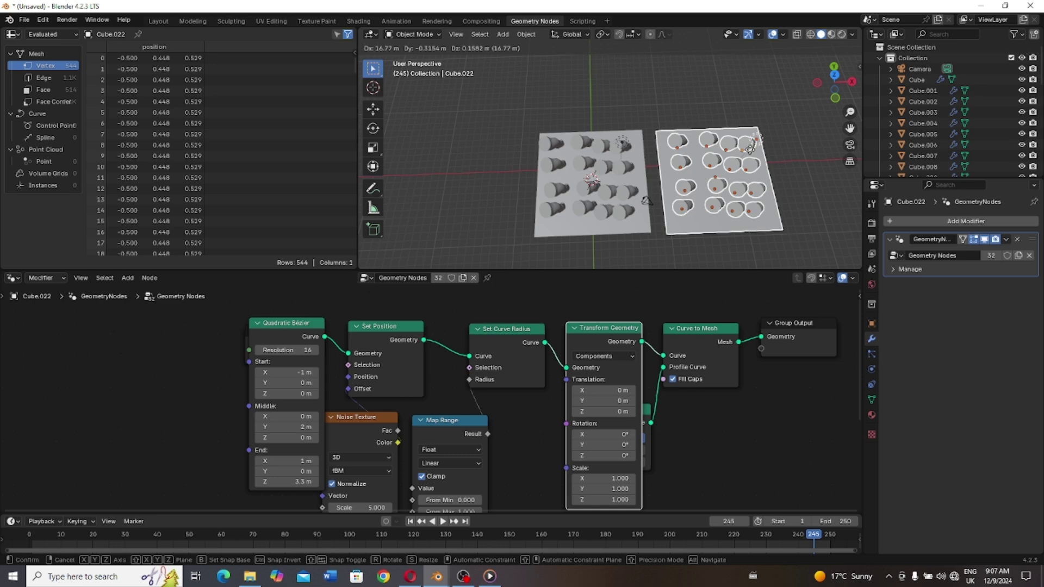
pyautogui.click(750, 149)
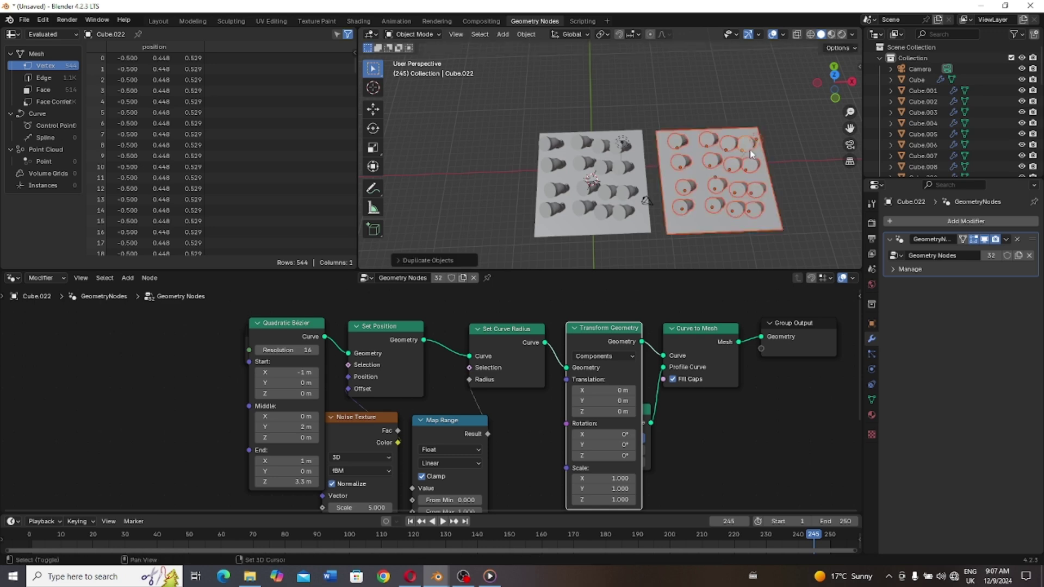
# Step: Duplicate the plane-and-ice-cream set toward positive Y, then duplicate that copy toward negative X to form a two-by-two layout
pyautogui.hotkey('shift', 'd')
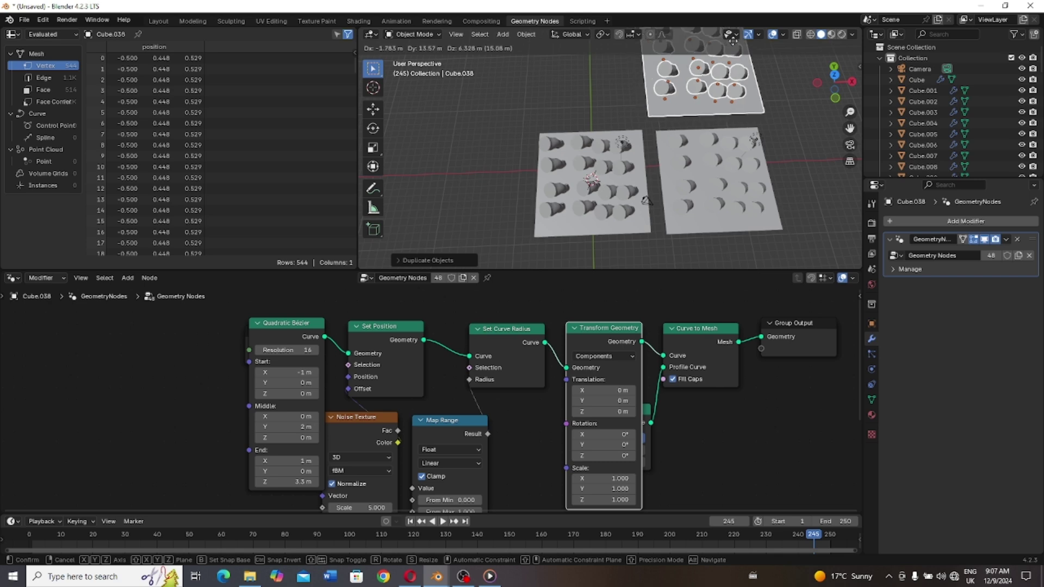
pyautogui.click(734, 44)
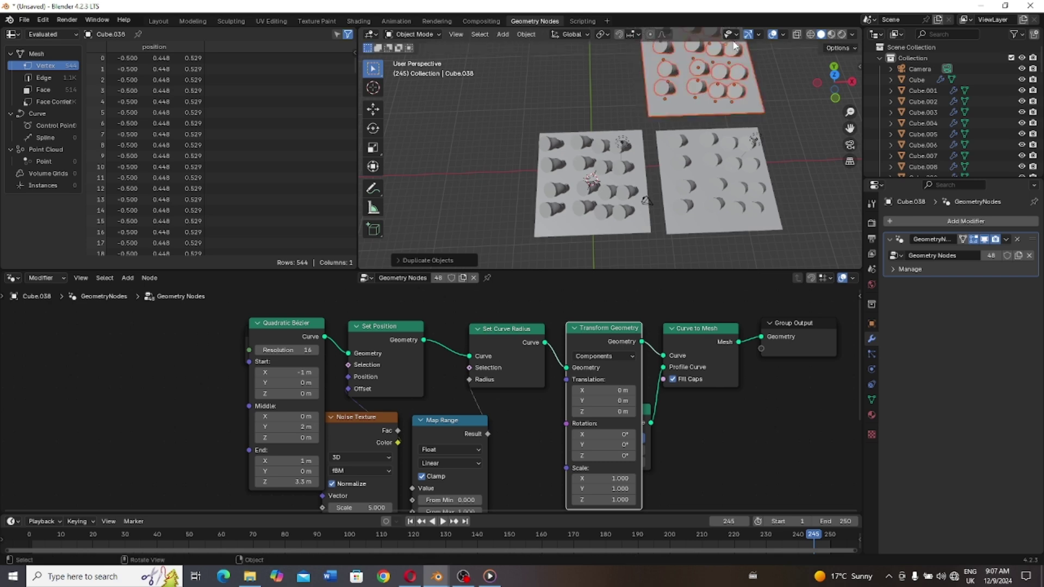
pyautogui.hotkey('shift', 'd')
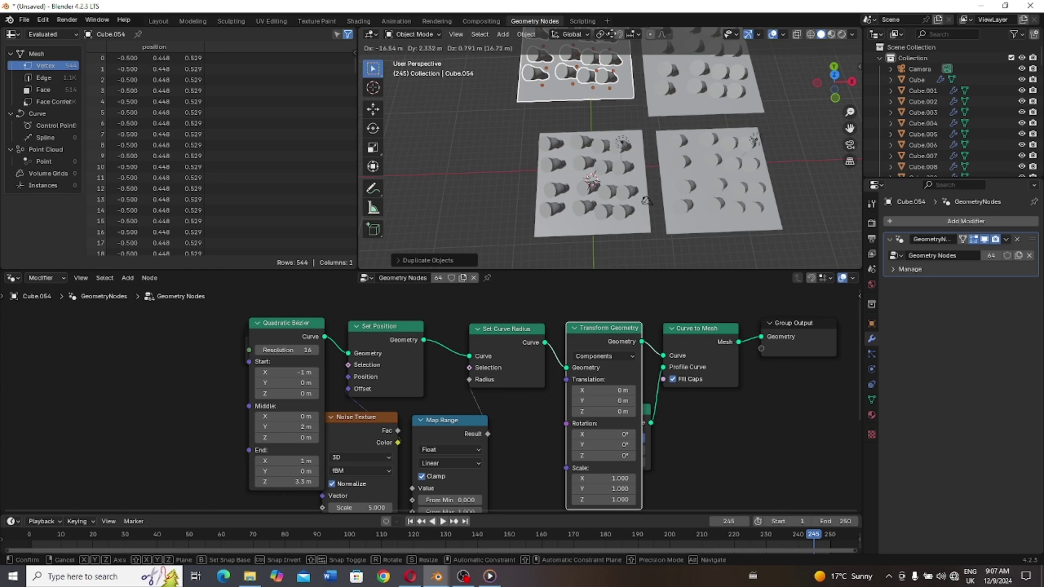
pyautogui.click(479, 129)
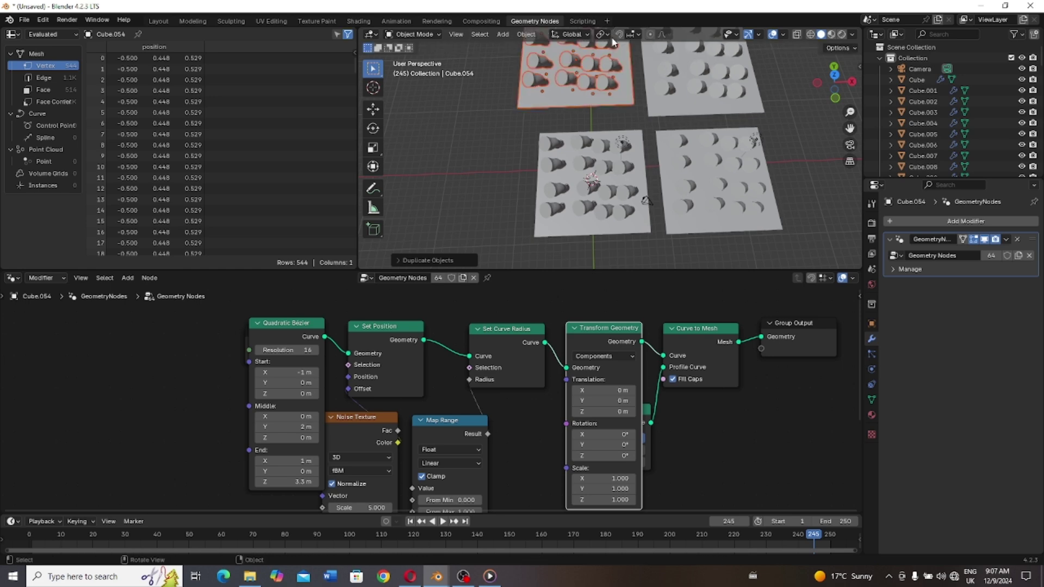
pyautogui.click(471, 125)
pyautogui.scroll(1, 476, 145)
pyautogui.scroll(-4, 478, 146)
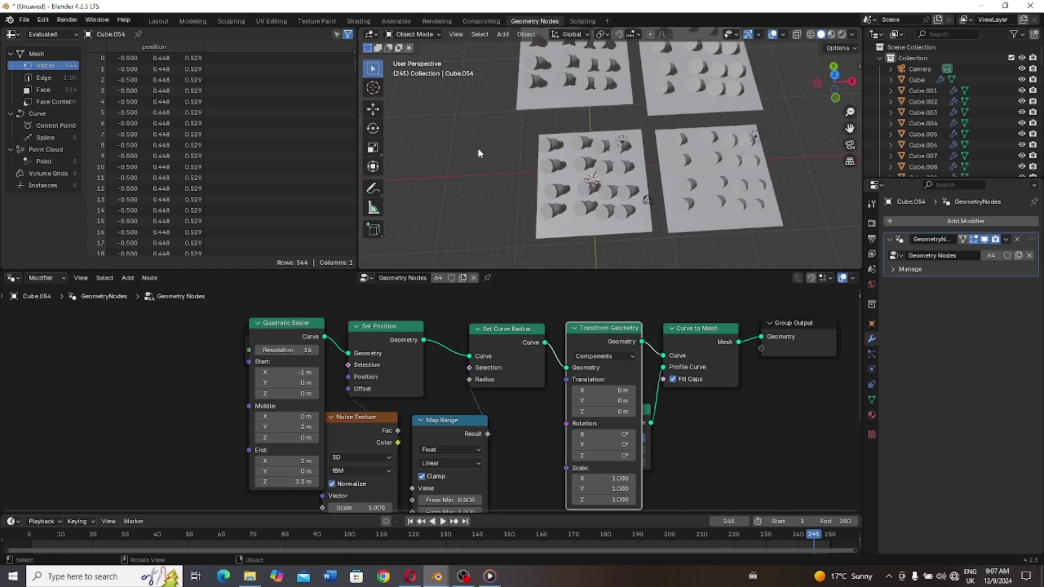
pyautogui.moveTo(477, 147); pyautogui.dragTo(473, 145, button='middle')
pyautogui.scroll(2, 473, 144)
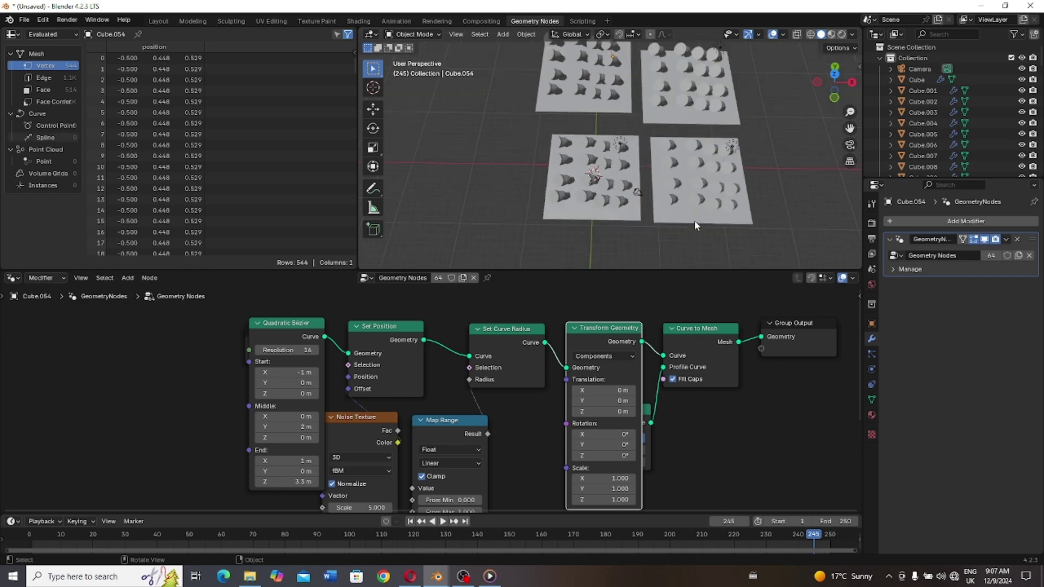
# Step: Give the plane on the positive X side of the original a new geometry node tree, then create a new material for it in the Shader Editor
pyautogui.click(695, 218)
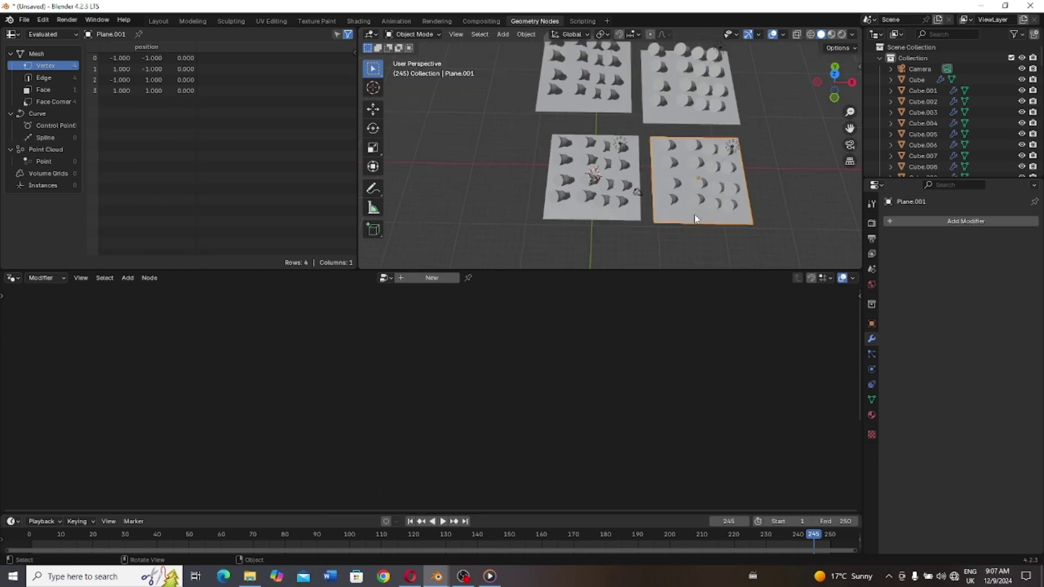
pyautogui.click(432, 278)
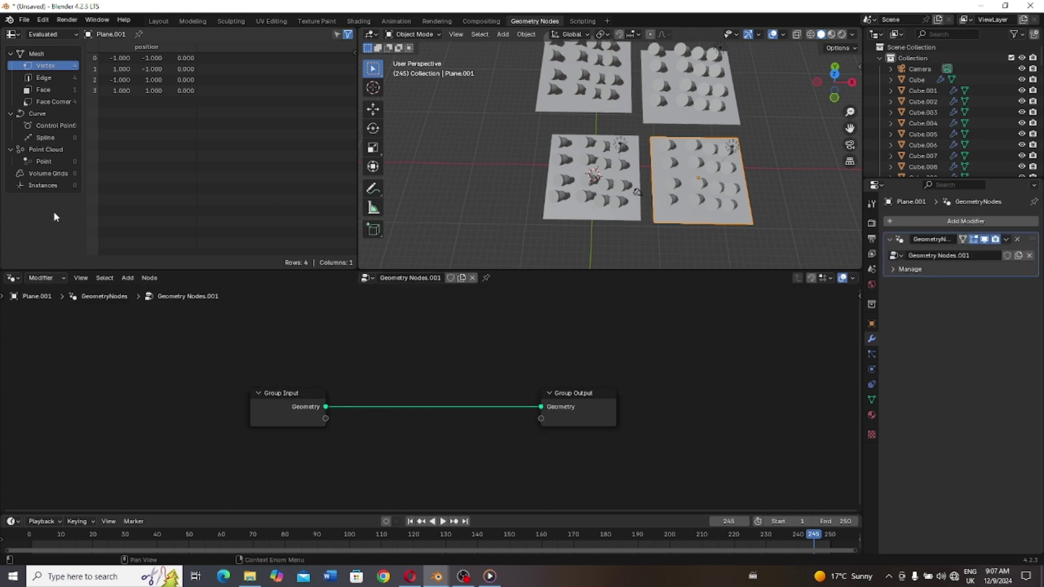
pyautogui.click(13, 279)
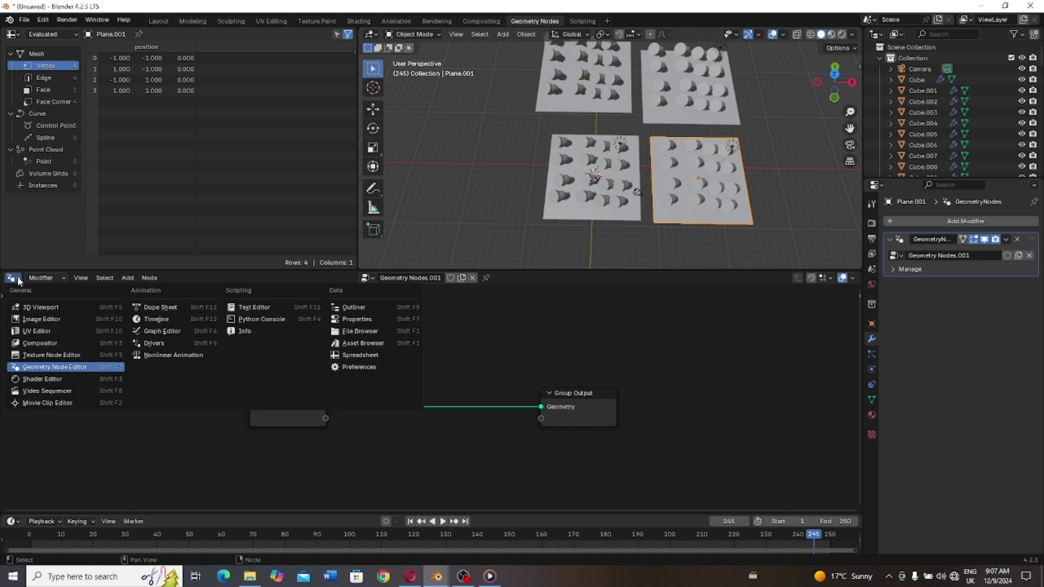
pyautogui.click(50, 380)
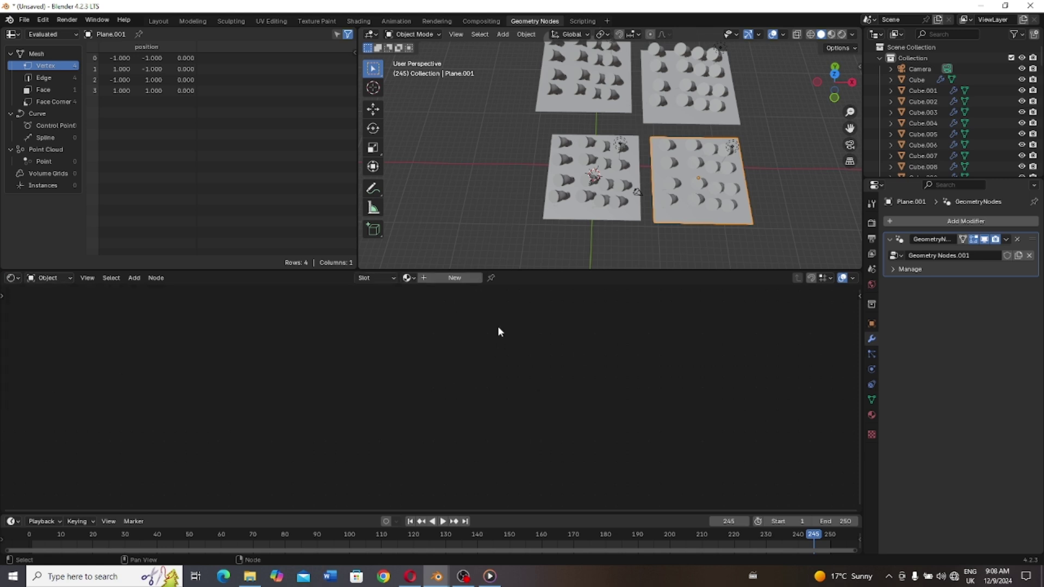
pyautogui.click(454, 278)
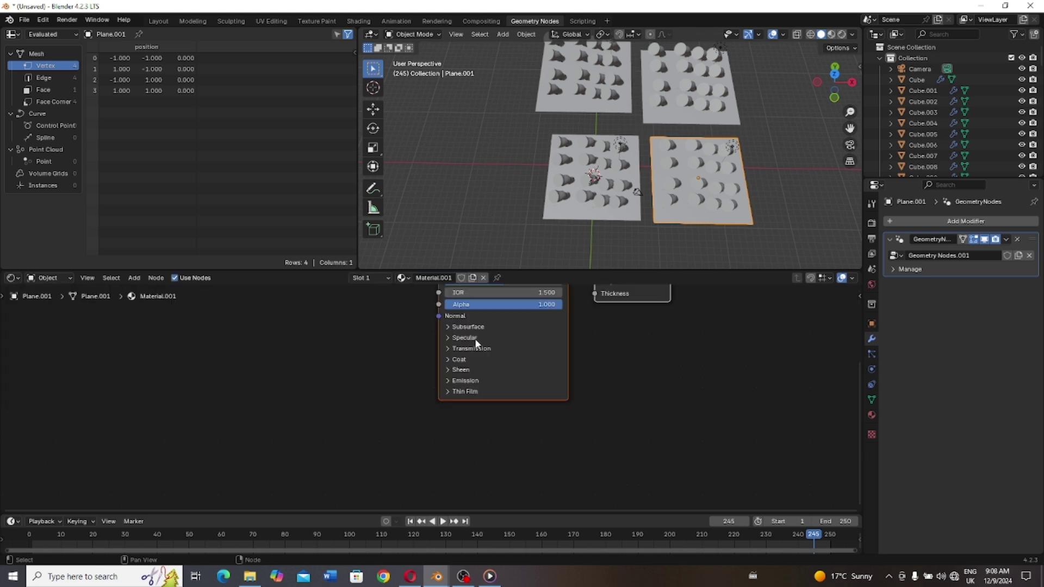
pyautogui.scroll(-5, 537, 339)
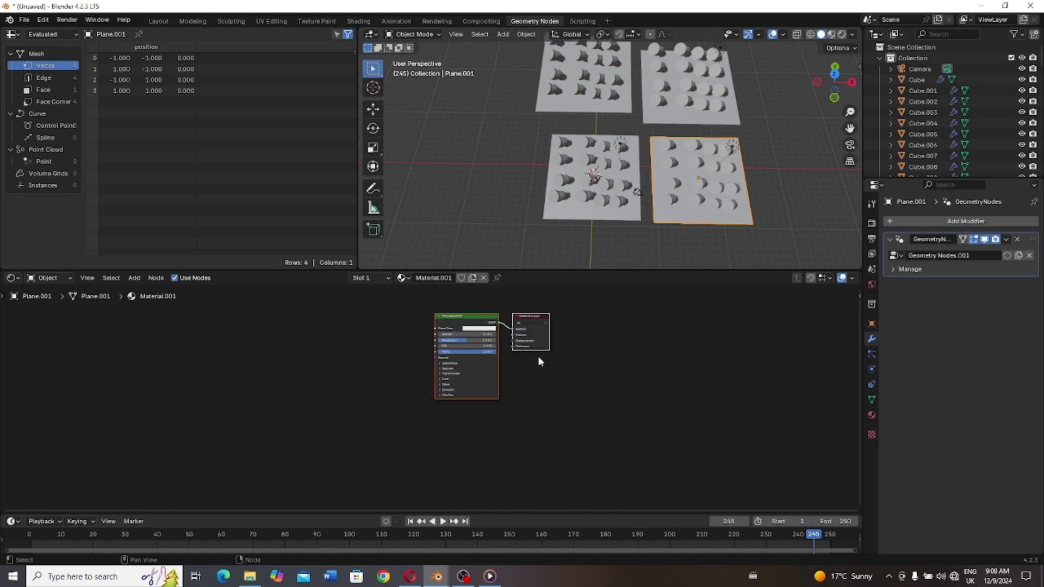
pyautogui.moveTo(537, 356); pyautogui.dragTo(529, 423, button='middle')
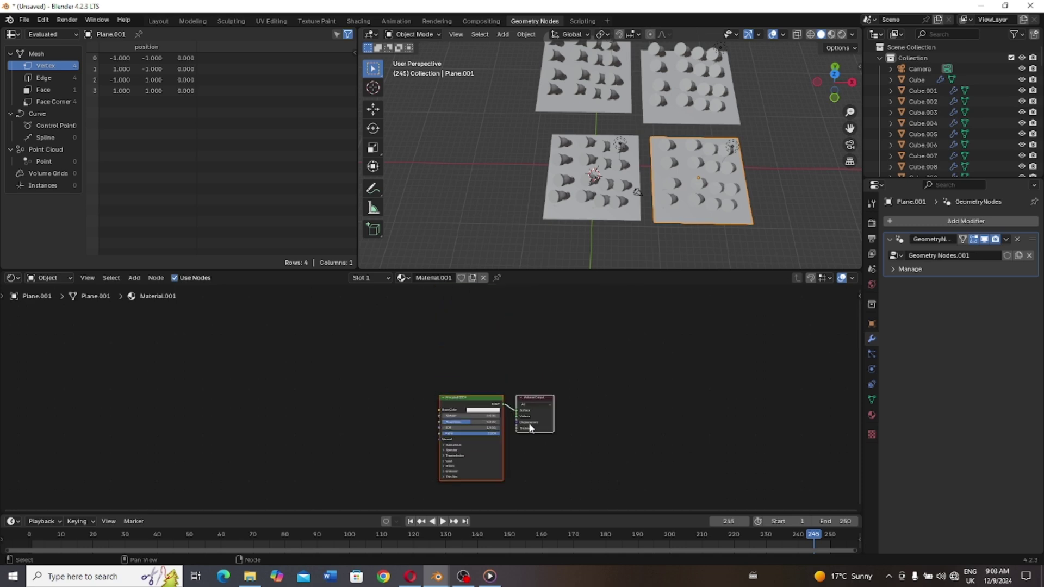
# Step: Set the Principled BSDF's base color to red, its metallic value to 1.000 and its roughness to 0.364
pyautogui.click(478, 414)
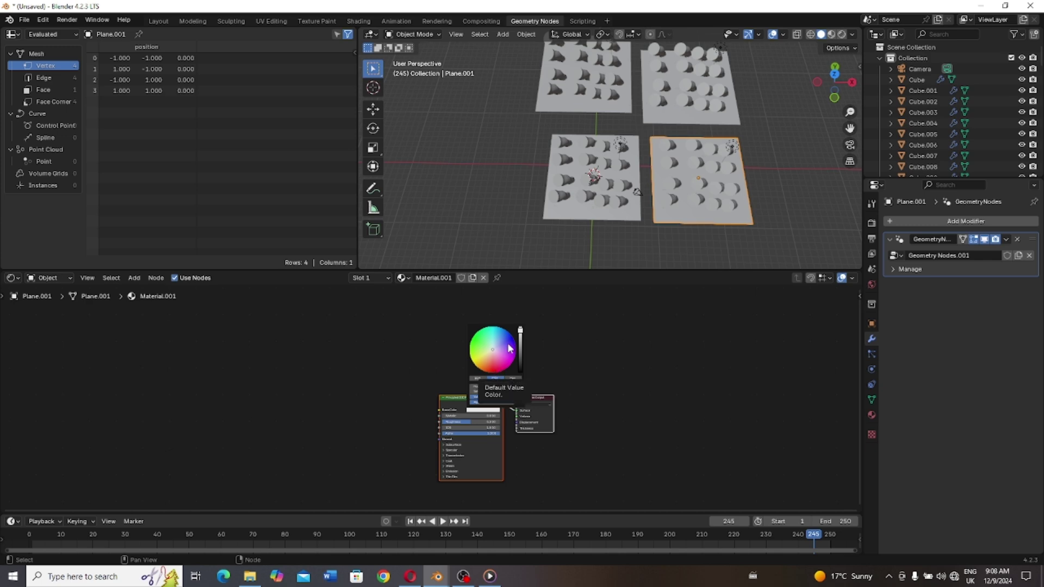
pyautogui.click(494, 370)
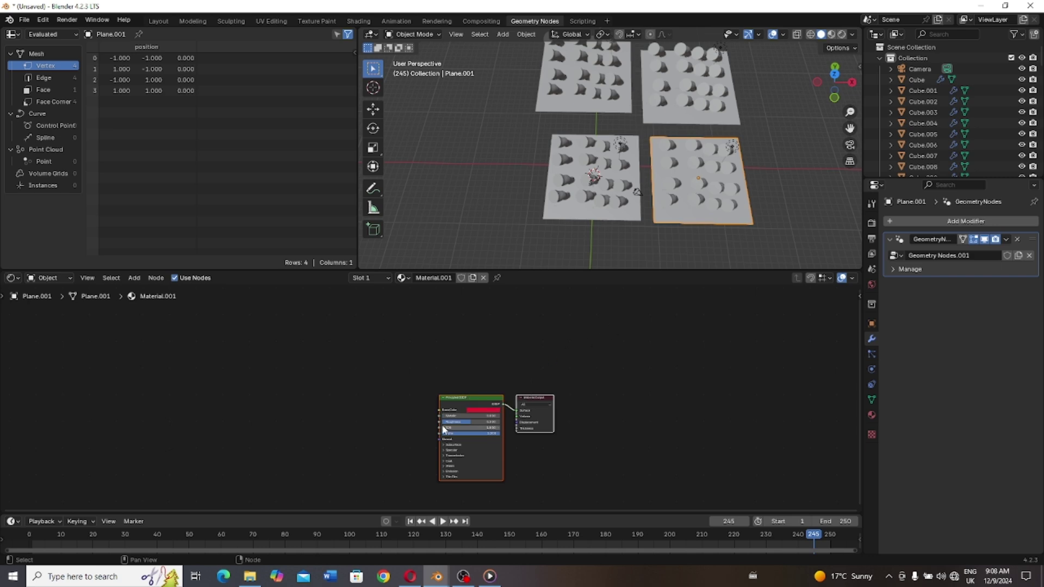
pyautogui.scroll(2, 476, 383)
pyautogui.scroll(2, 483, 384)
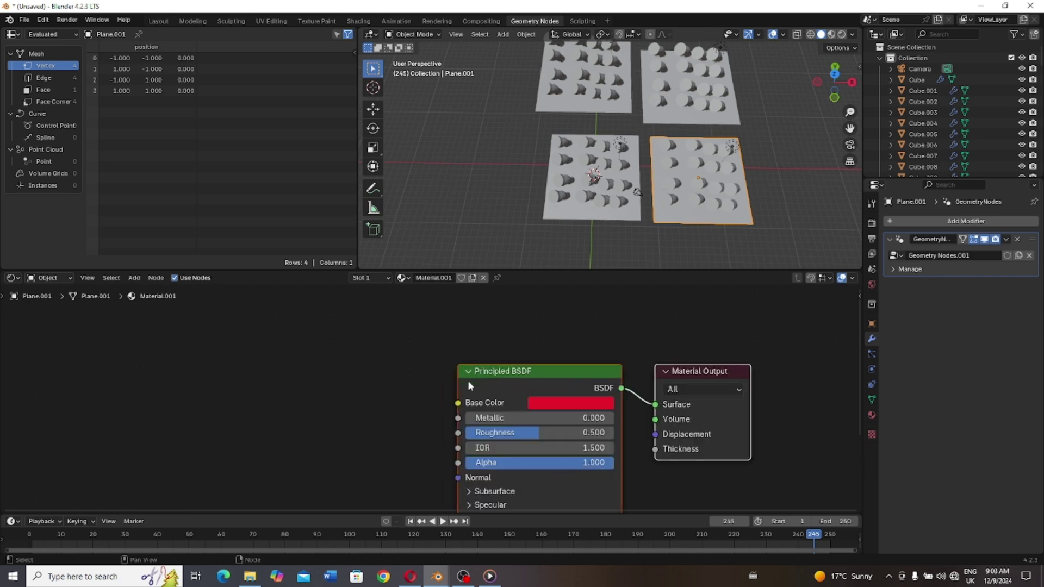
pyautogui.click(497, 418)
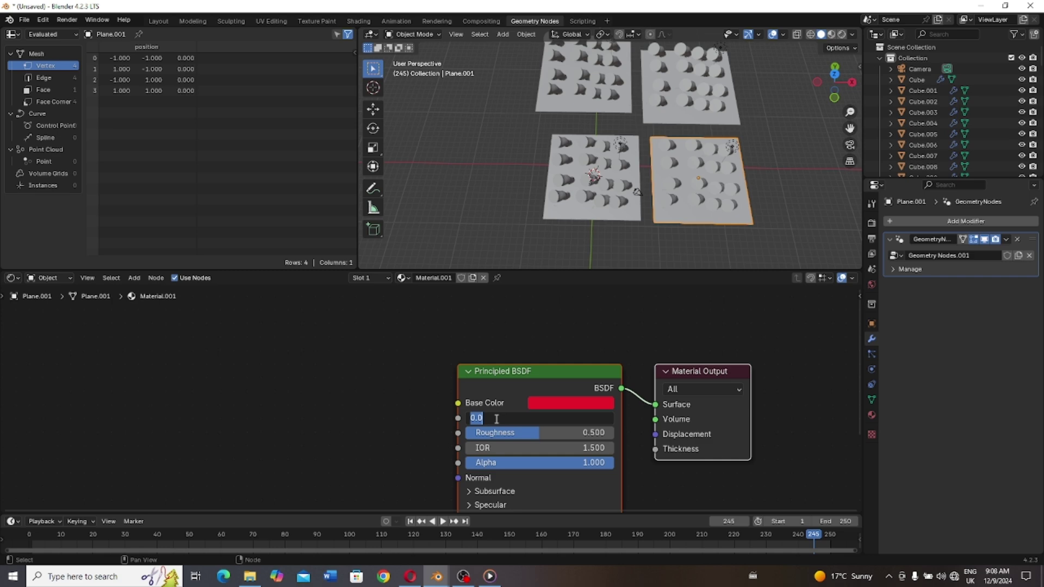
pyautogui.click(543, 460)
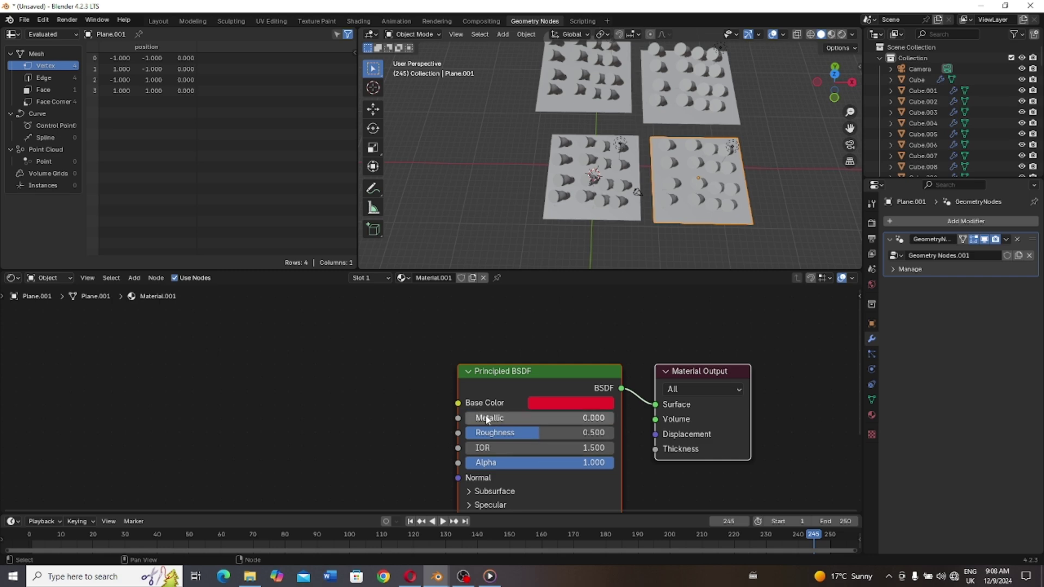
pyautogui.moveTo(487, 418); pyautogui.dragTo(615, 418)
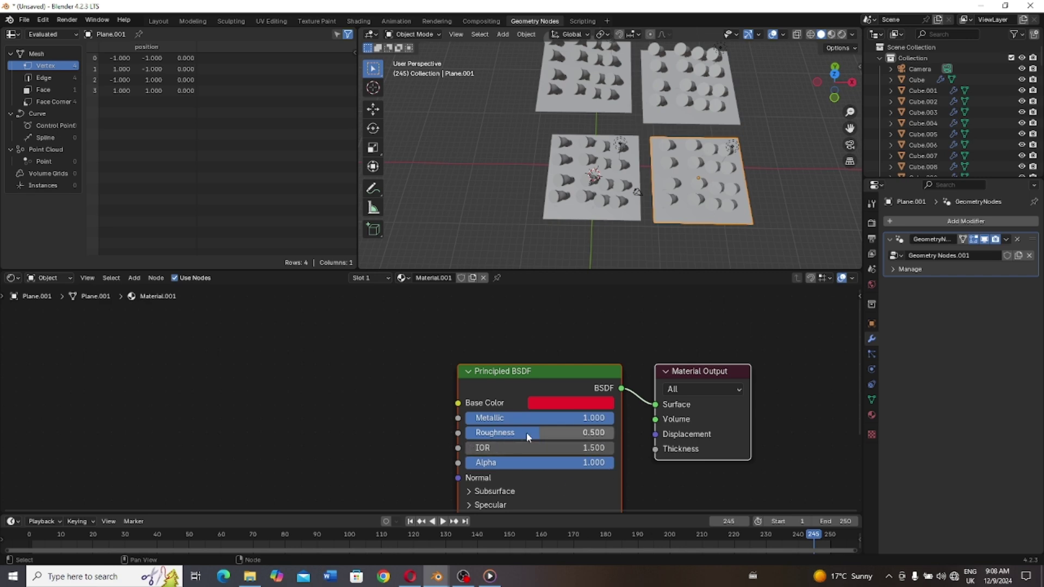
pyautogui.moveTo(526, 432); pyautogui.dragTo(511, 432)
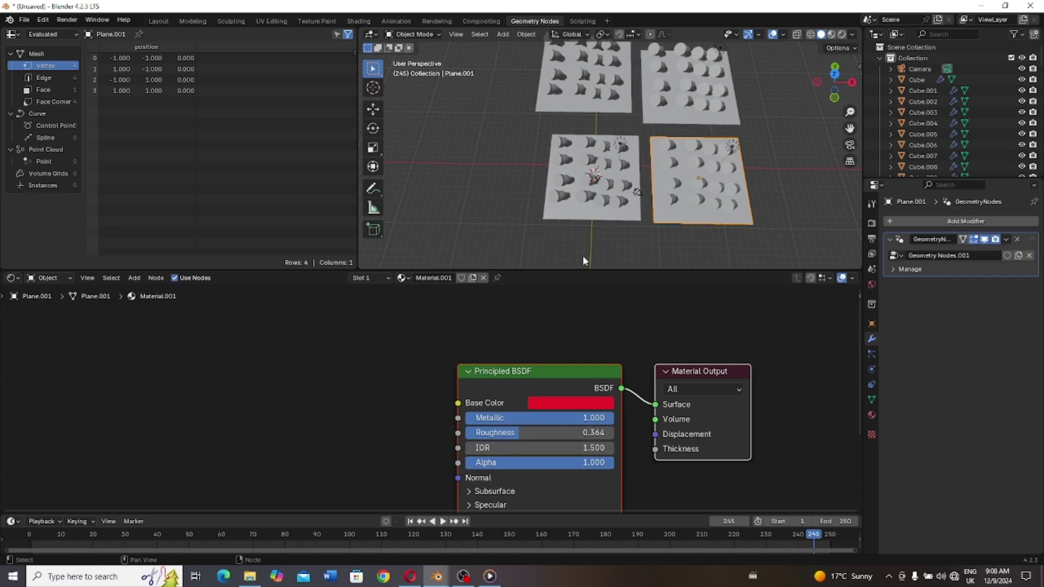
# Step: Set the scene's render engine to Cycles
pyautogui.click(876, 224)
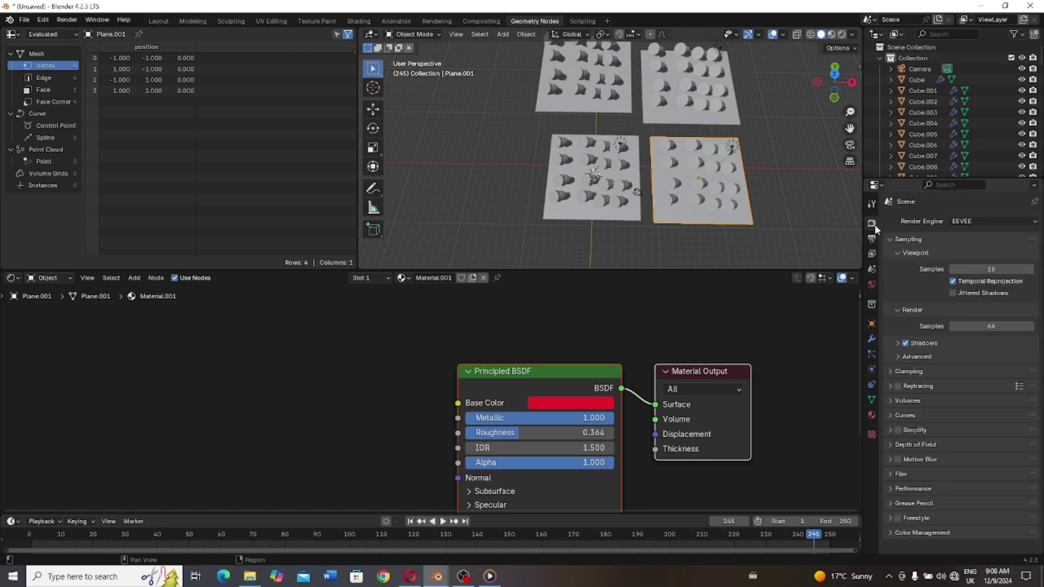
pyautogui.click(999, 219)
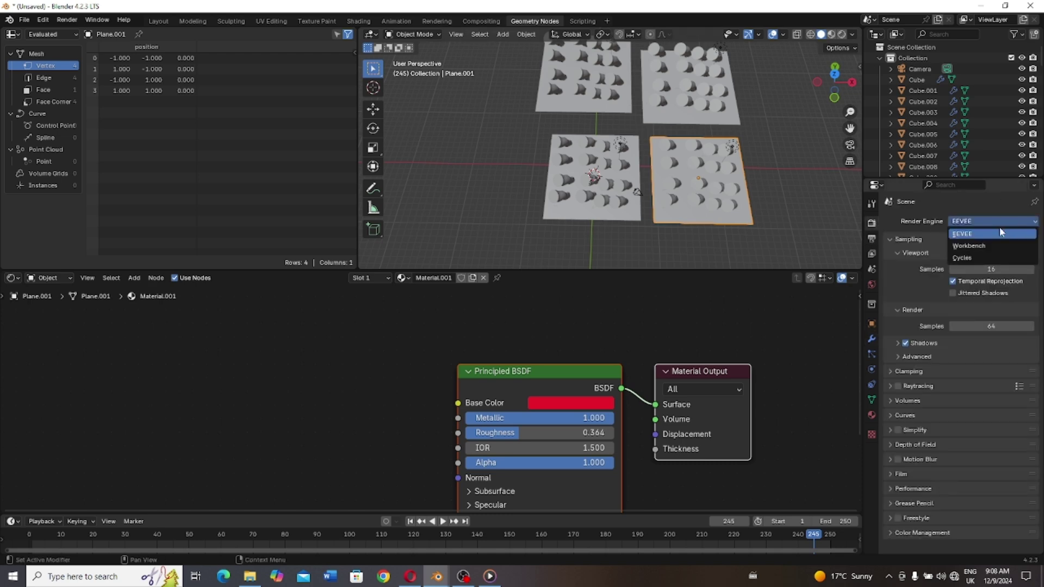
pyautogui.click(1000, 256)
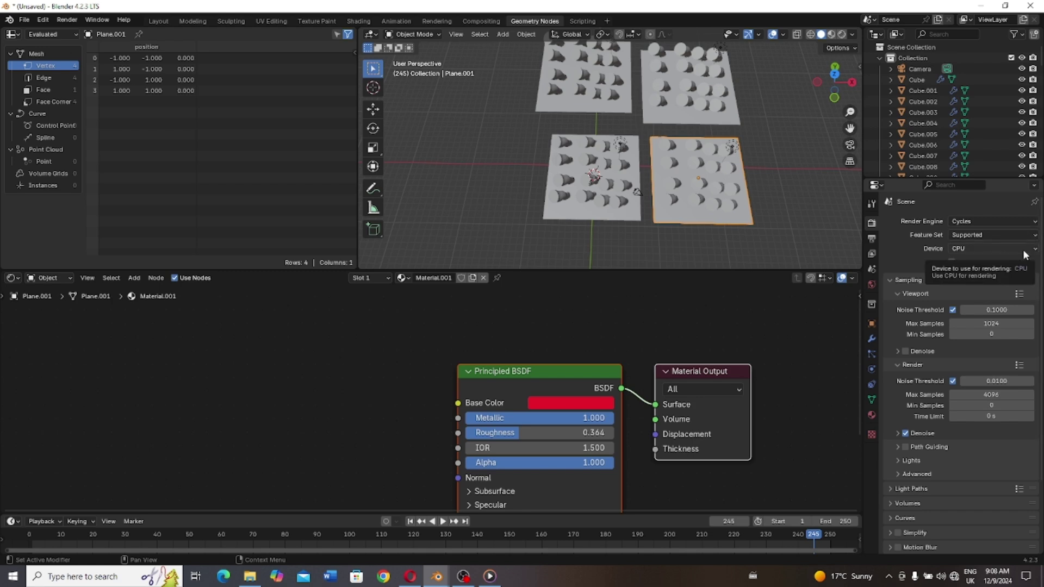
# Step: Preview the scene in rendered shading and return the viewport to solid shading
pyautogui.press('z')
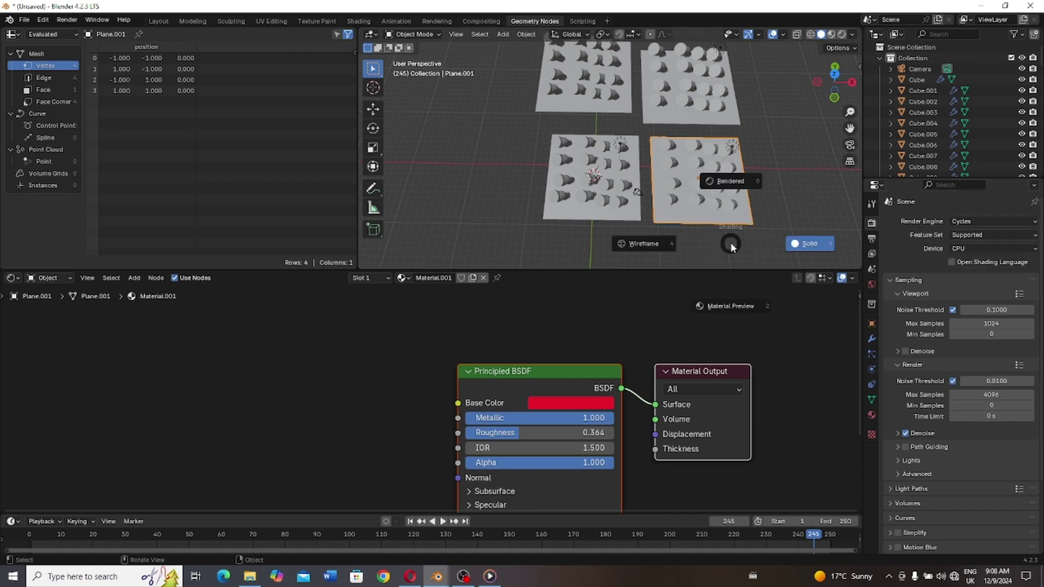
pyautogui.click(736, 185)
pyautogui.click(731, 189)
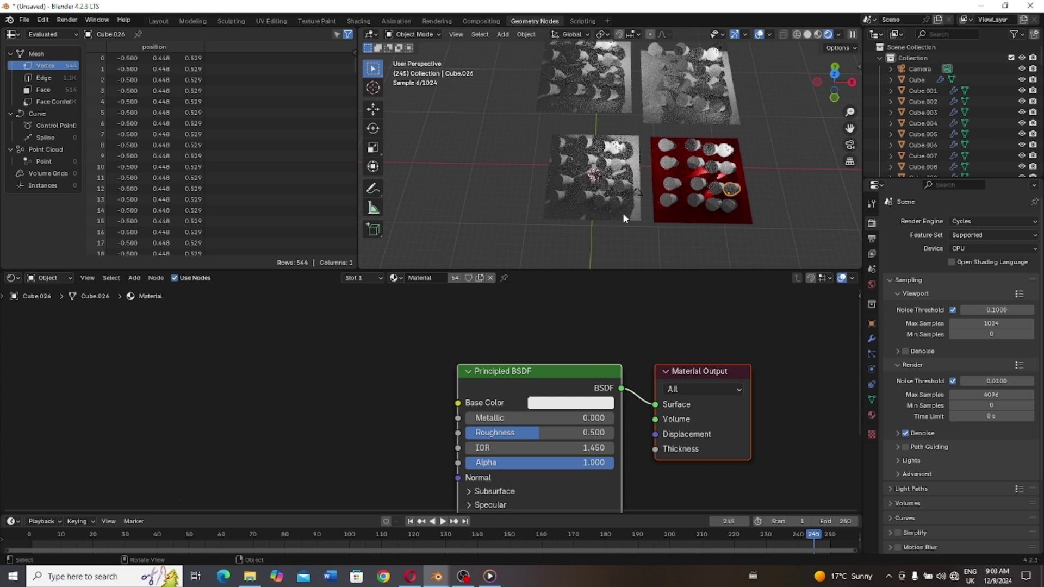
pyautogui.press('z')
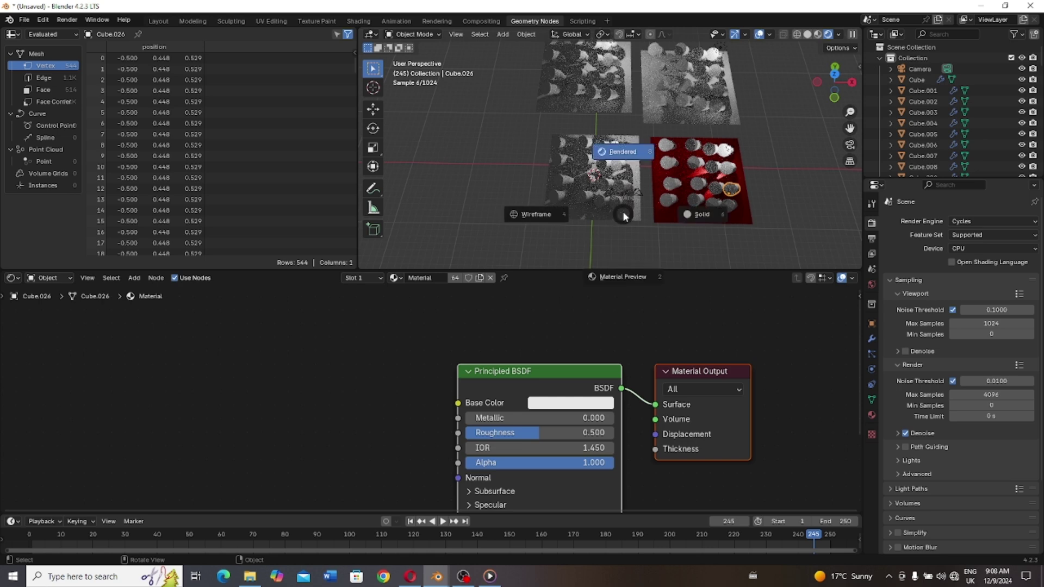
pyautogui.click(706, 215)
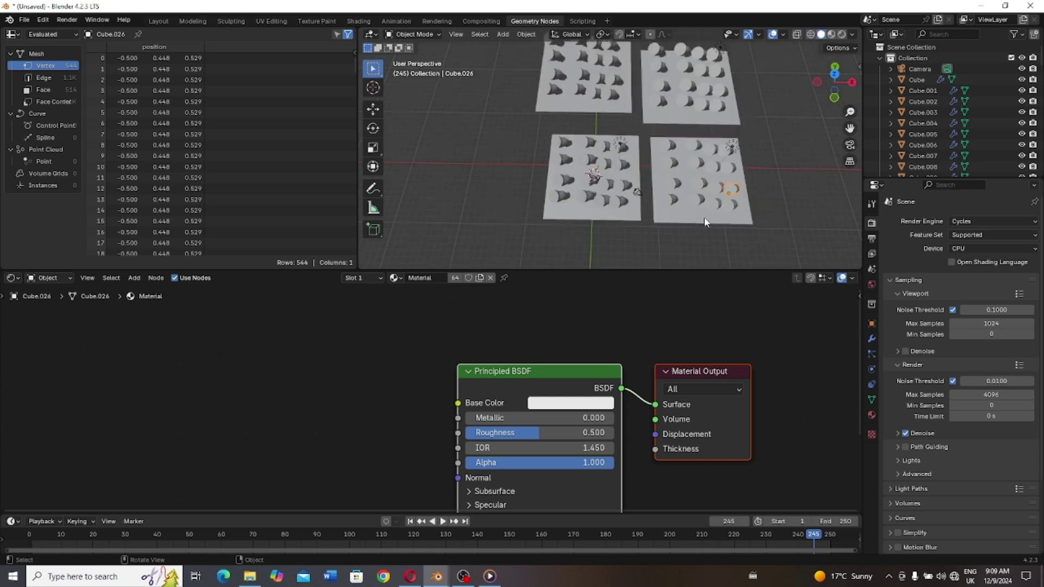
# Step: Give the original ground plane a new material with a bright green base color, metallic 0.832 and roughness 0.391
pyautogui.click(636, 211)
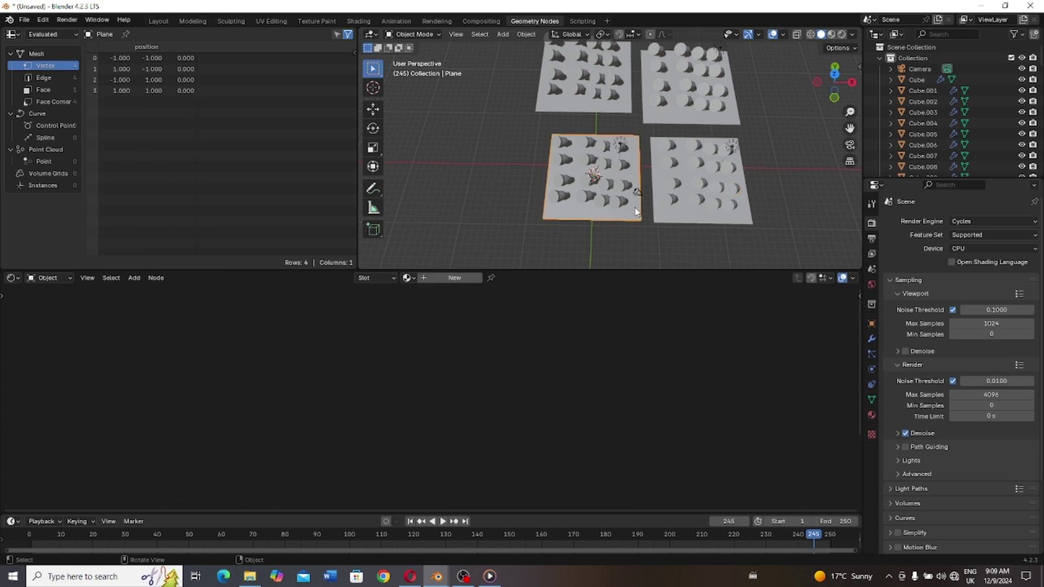
pyautogui.click(455, 278)
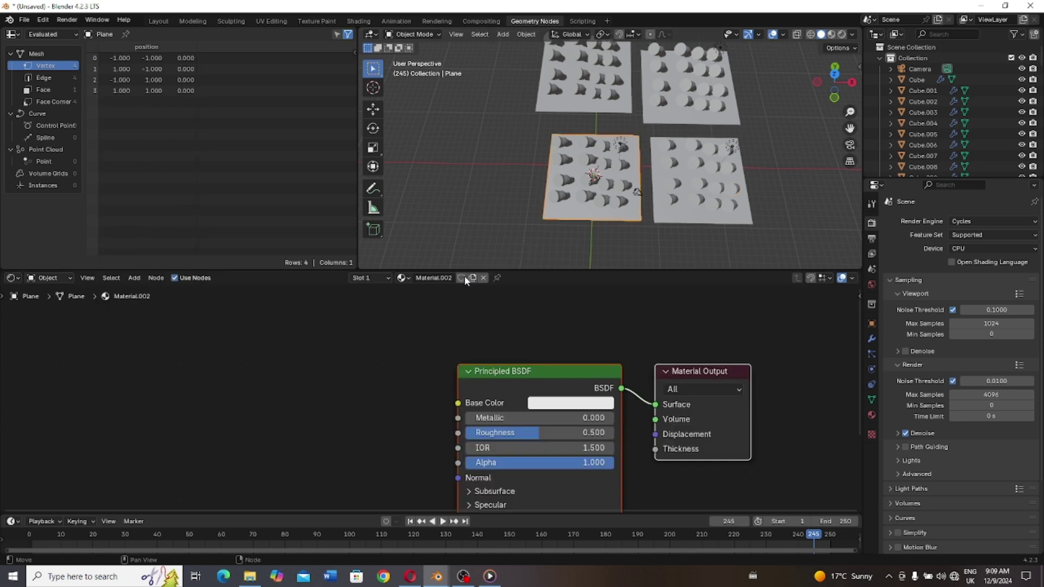
pyautogui.click(592, 403)
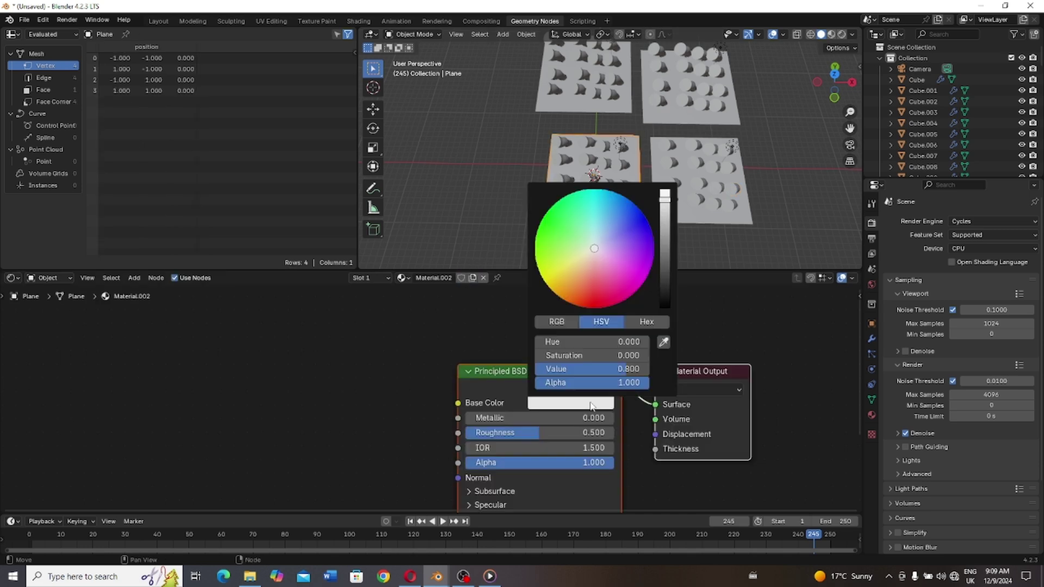
pyautogui.click(545, 229)
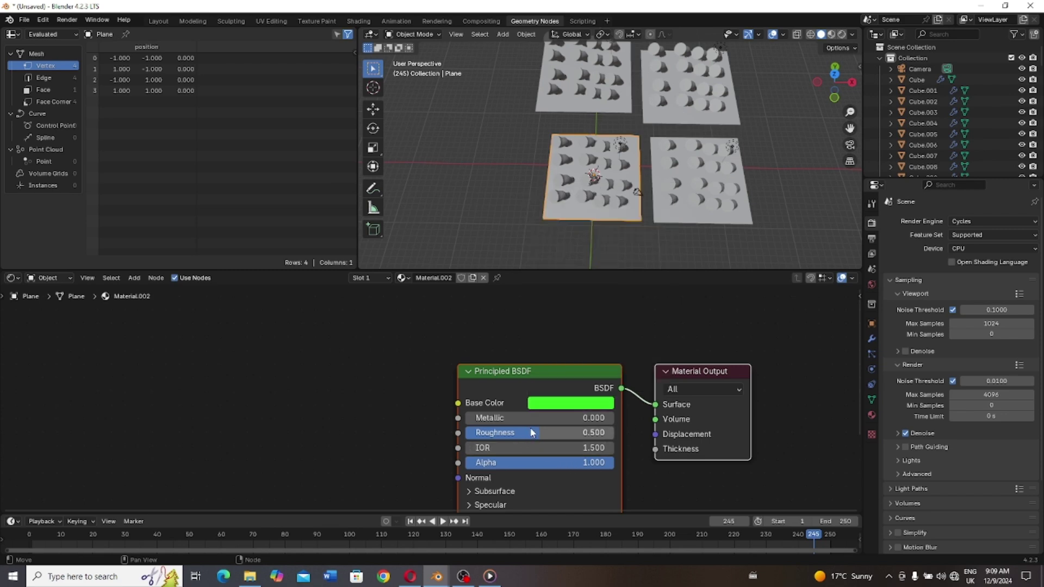
pyautogui.moveTo(601, 418); pyautogui.dragTo(518, 436)
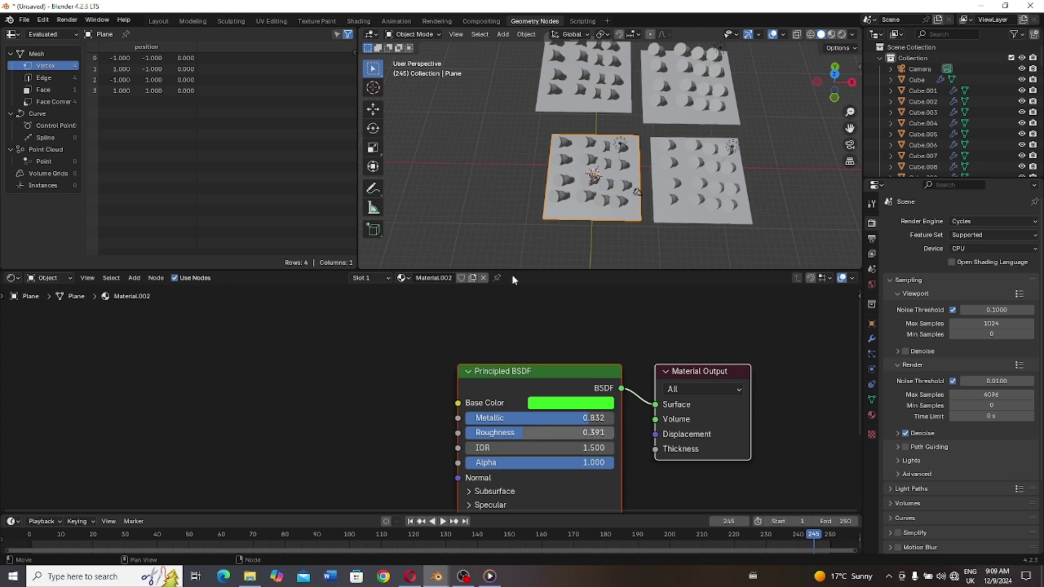
pyautogui.click(582, 257)
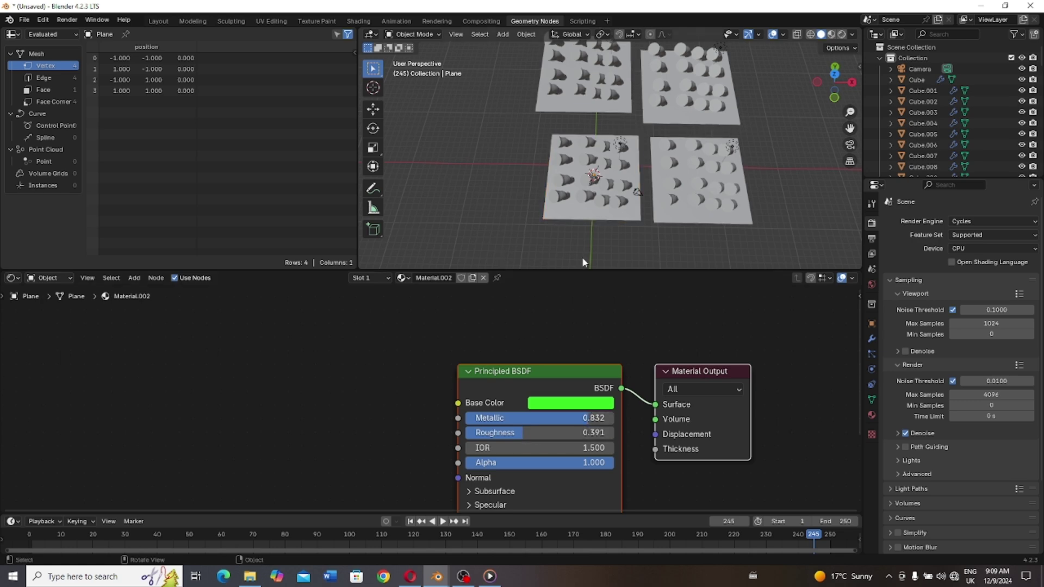
# Step: Give the plane on the positive Y side of the red one a new material with a magenta base color and metallic 0.959
pyautogui.click(665, 121)
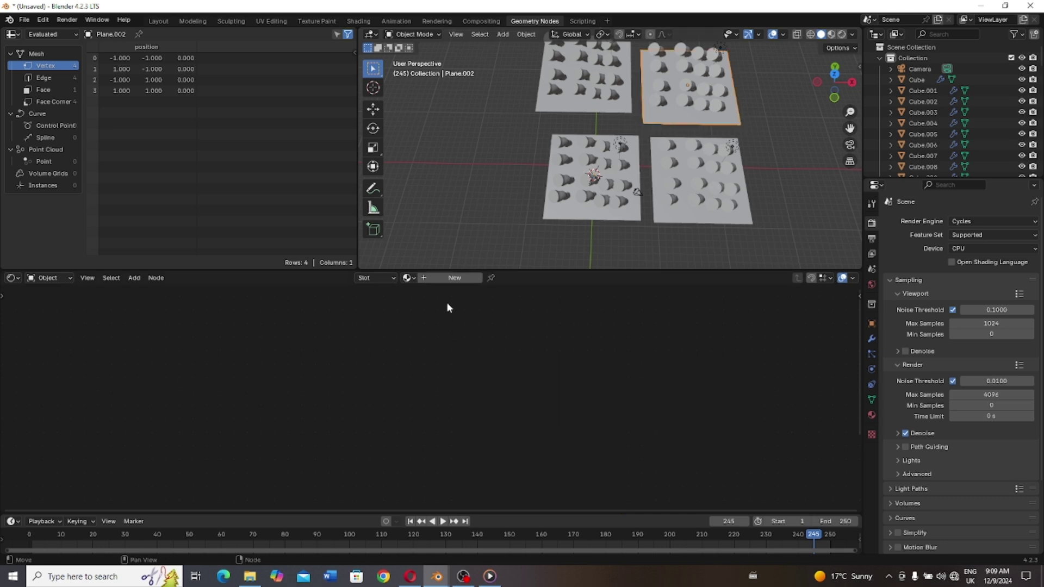
pyautogui.click(455, 278)
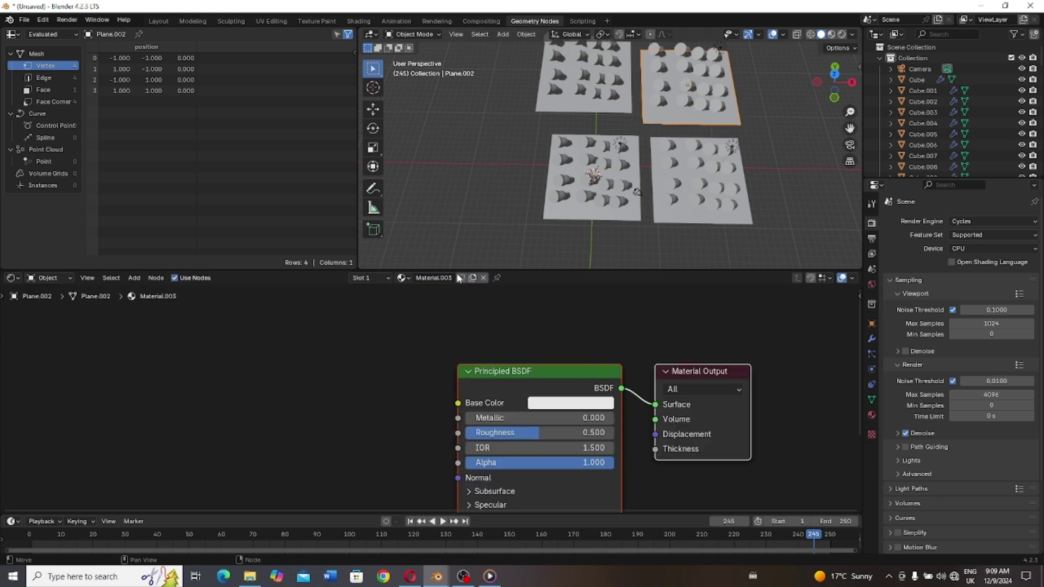
pyautogui.click(581, 405)
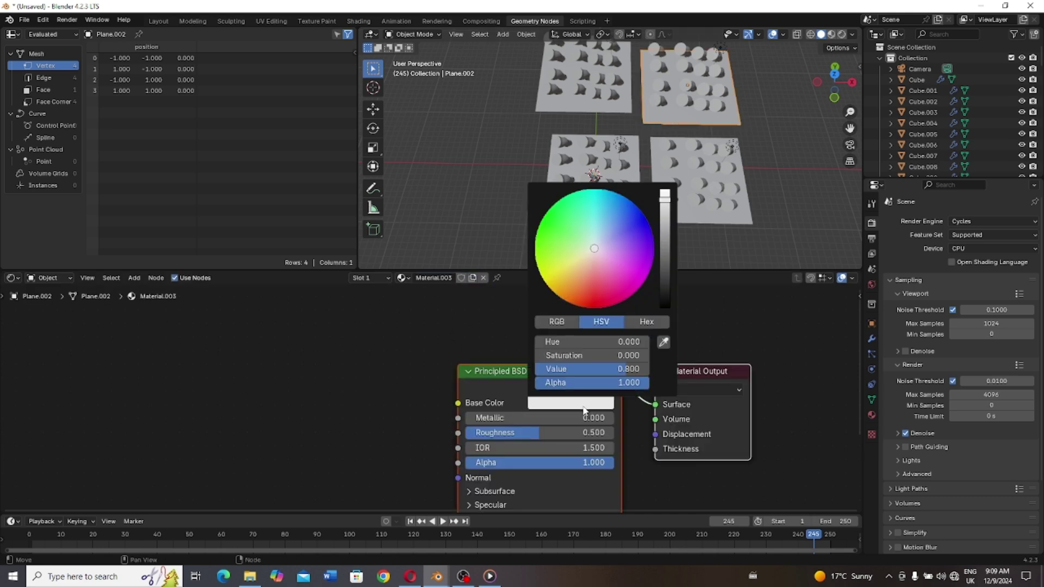
pyautogui.click(638, 276)
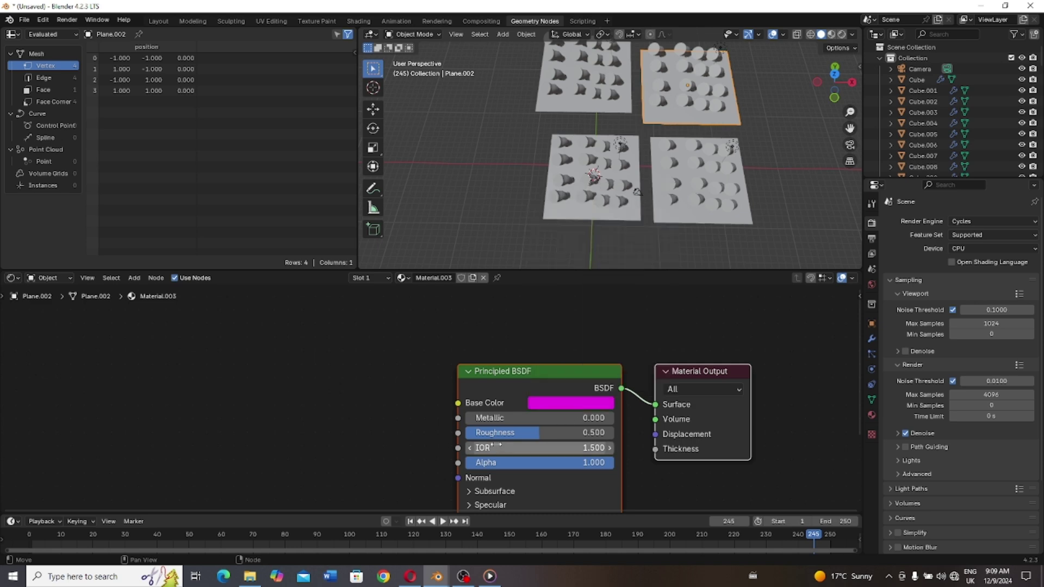
pyautogui.moveTo(492, 419); pyautogui.dragTo(633, 419)
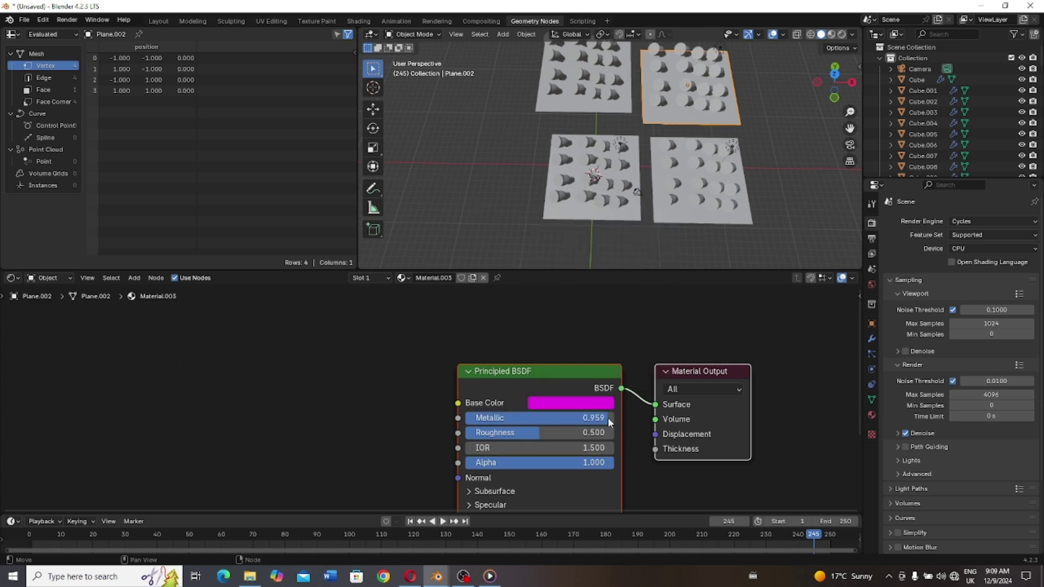
pyautogui.click(610, 331)
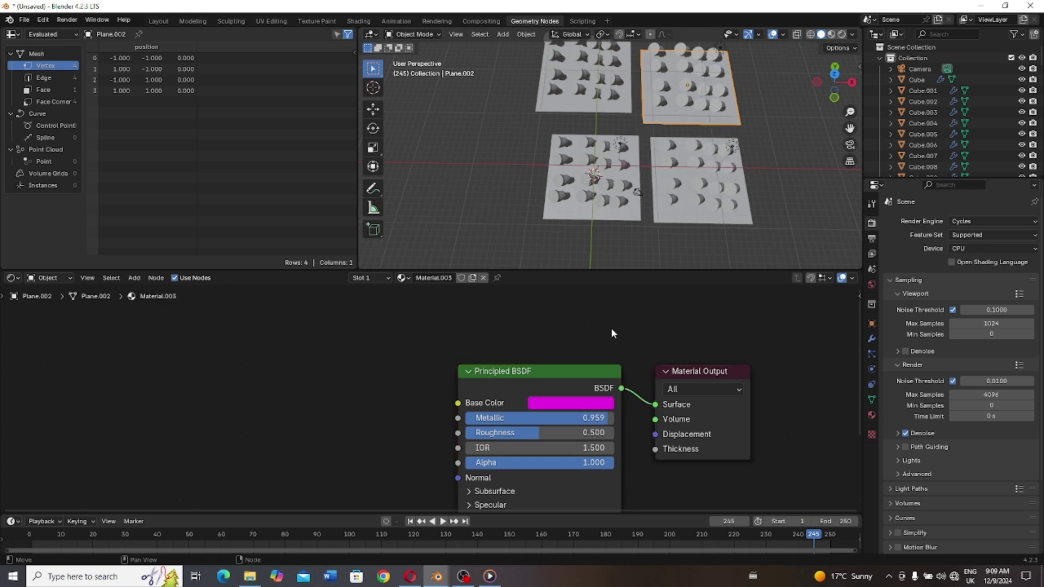
# Step: Create a new material for the remaining plane, on the original's positive Y side, and set its base color to blue
pyautogui.click(608, 108)
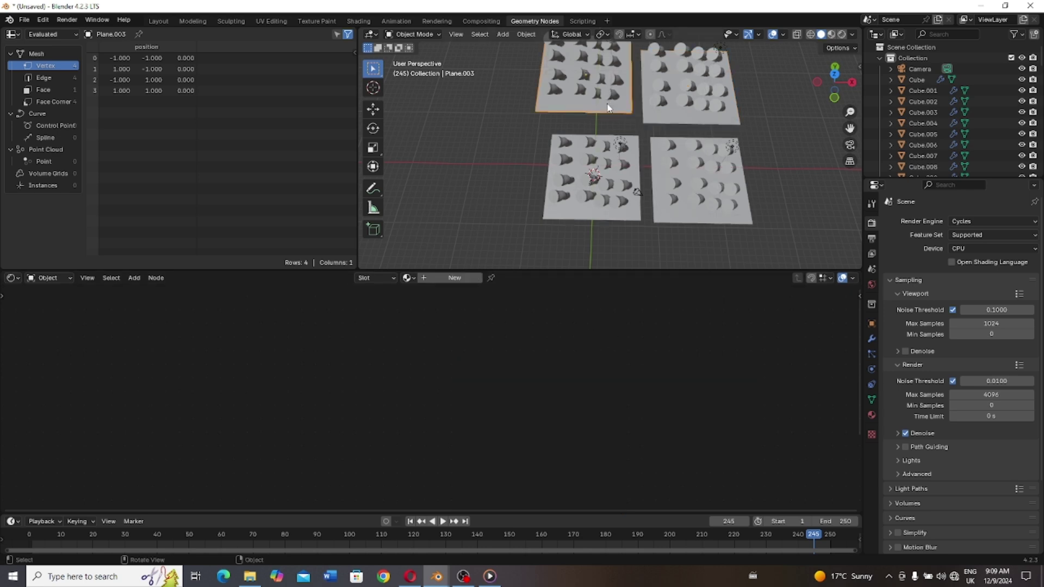
pyautogui.click(456, 278)
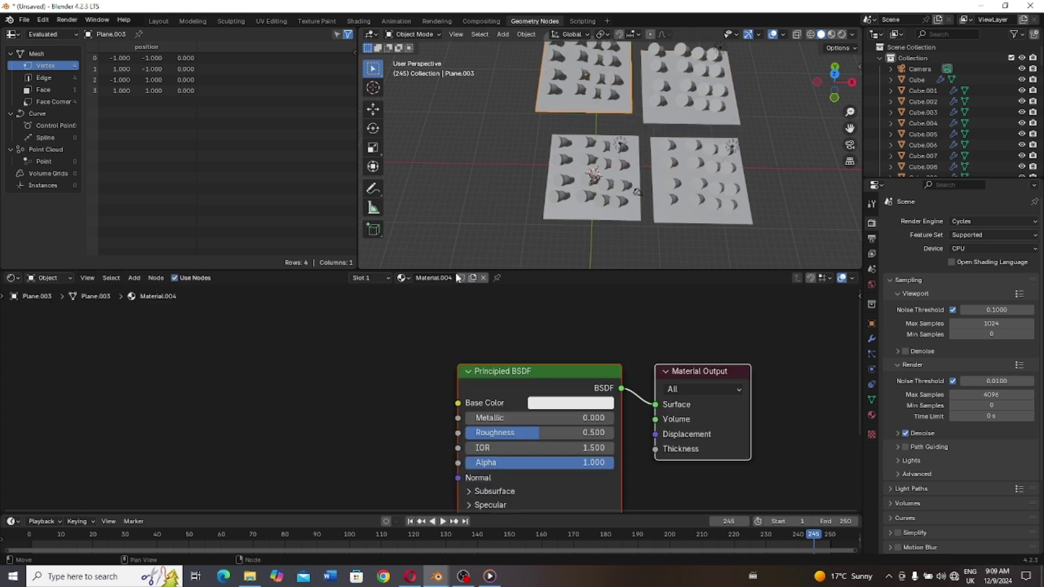
pyautogui.click(572, 402)
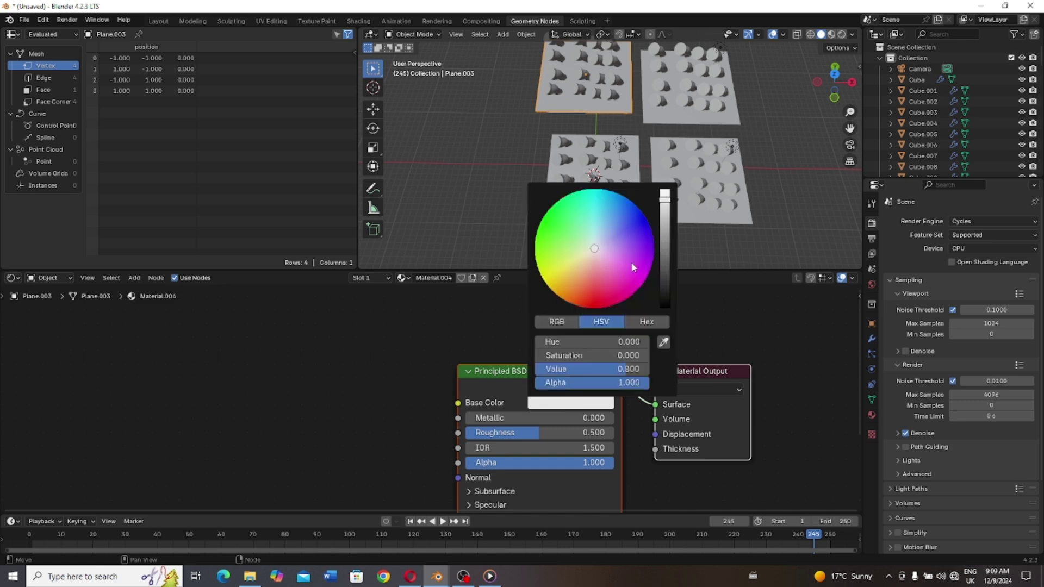
pyautogui.click(645, 223)
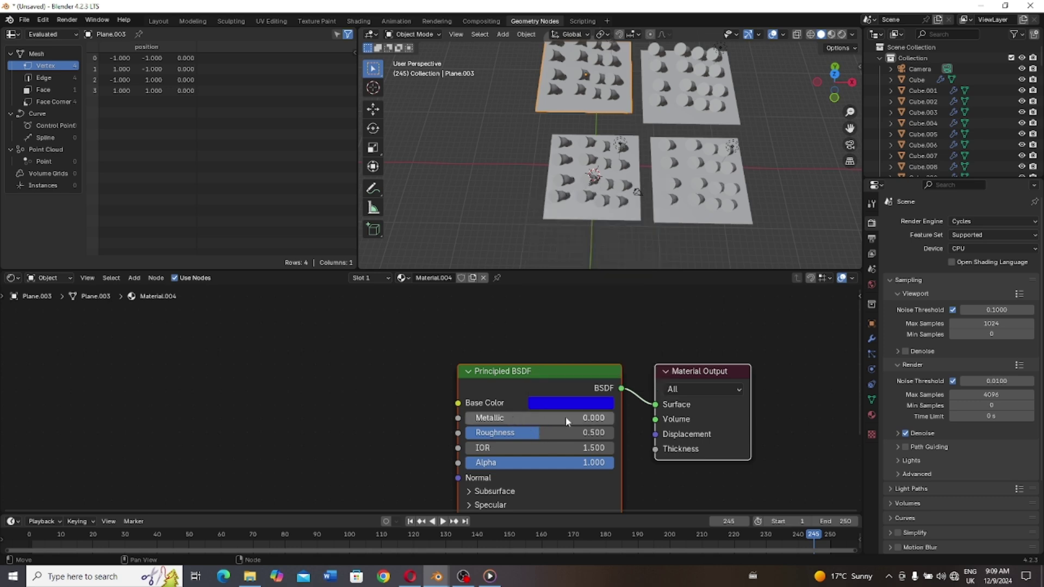
# Step: Raise the metallic value of the blue material's Principled BSDF
pyautogui.doubleClick(536, 417)
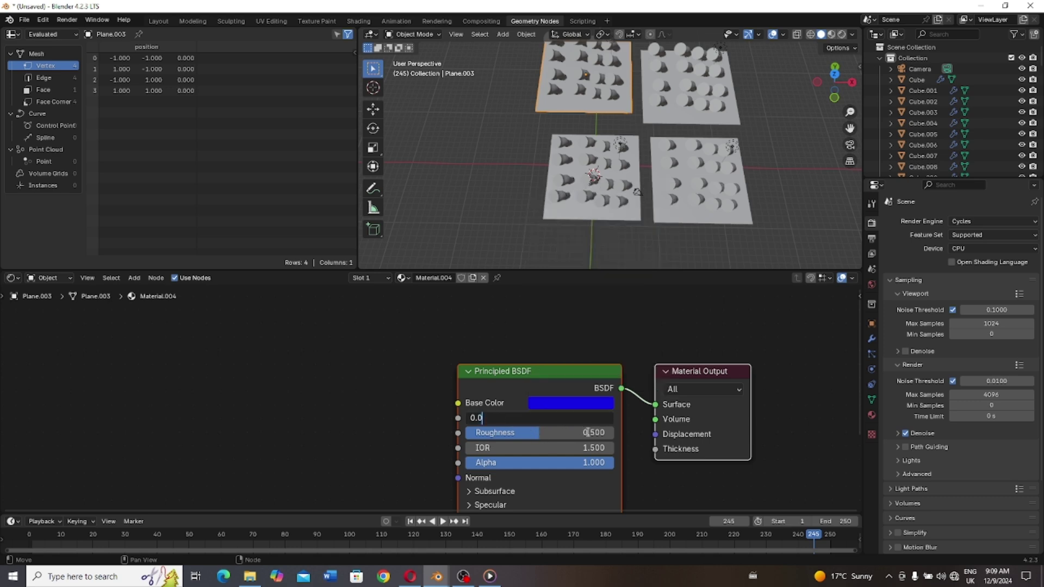
pyautogui.press('BackSpace')
pyautogui.press('BackSpace')
pyautogui.write('1')
pyautogui.press('Return')
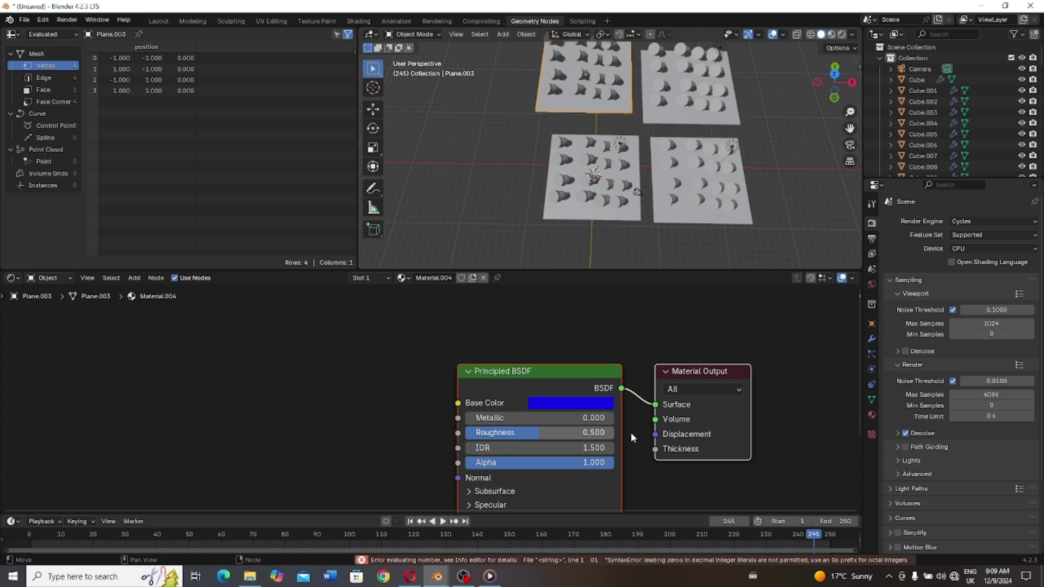
pyautogui.moveTo(515, 418); pyautogui.dragTo(669, 418)
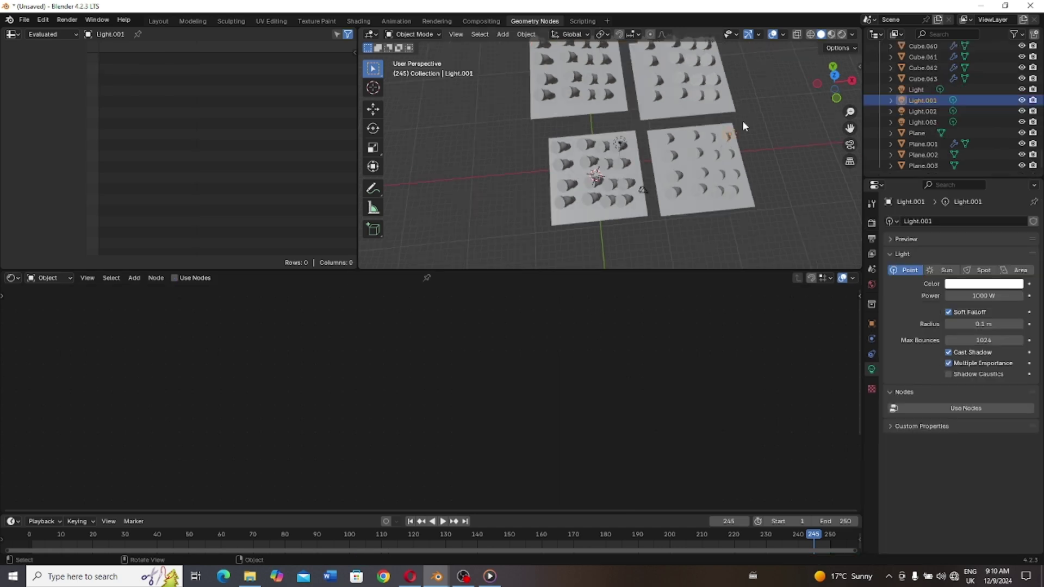
# Step: Switch the viewport to rendered shading and inspect the four colored planes with their ice creams from different distances and angles
pyautogui.press('z')
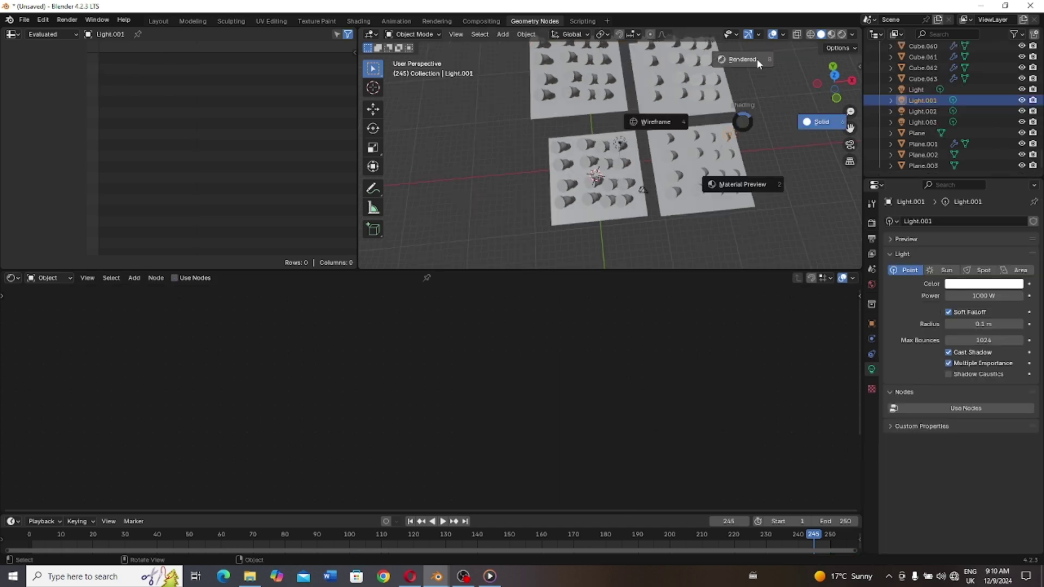
pyautogui.click(757, 58)
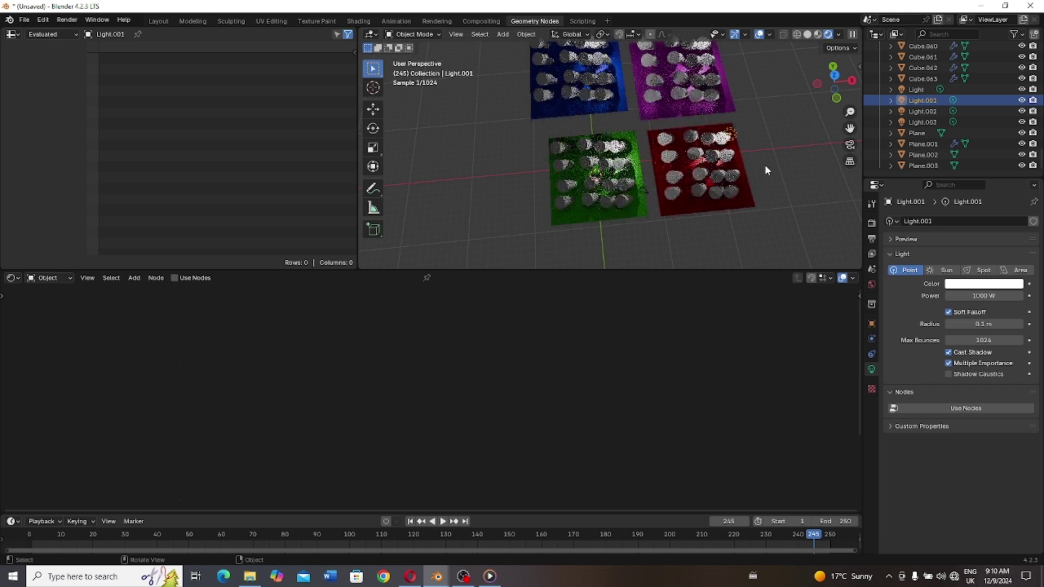
pyautogui.scroll(-1, 767, 170)
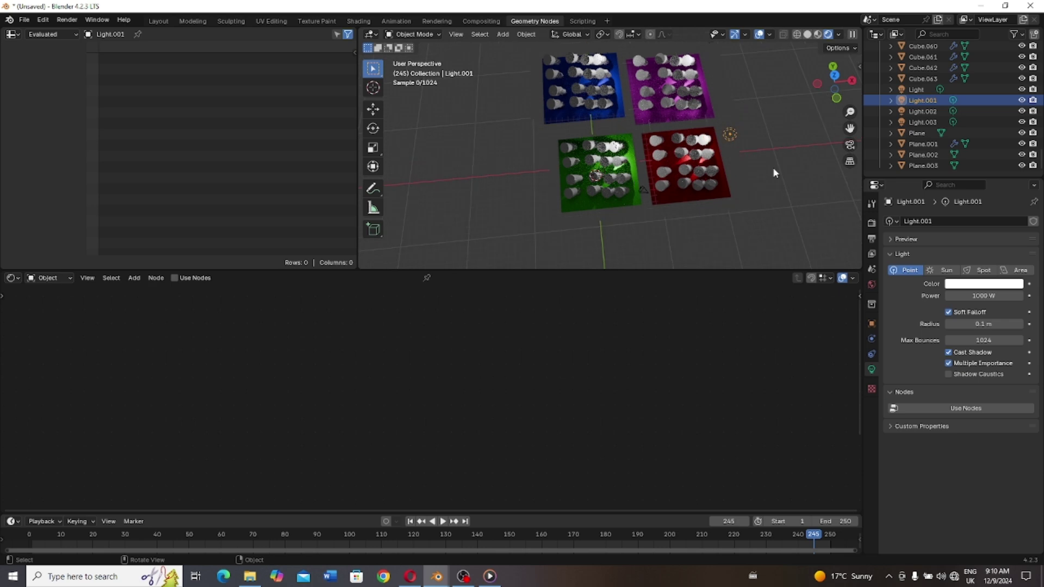
pyautogui.scroll(1, 775, 173)
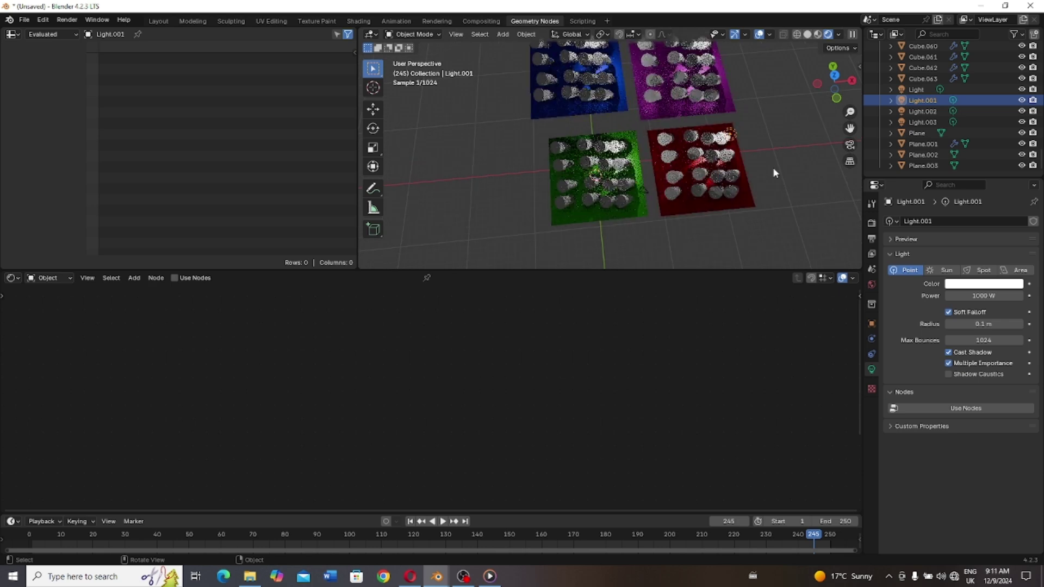
pyautogui.scroll(-1, 775, 173)
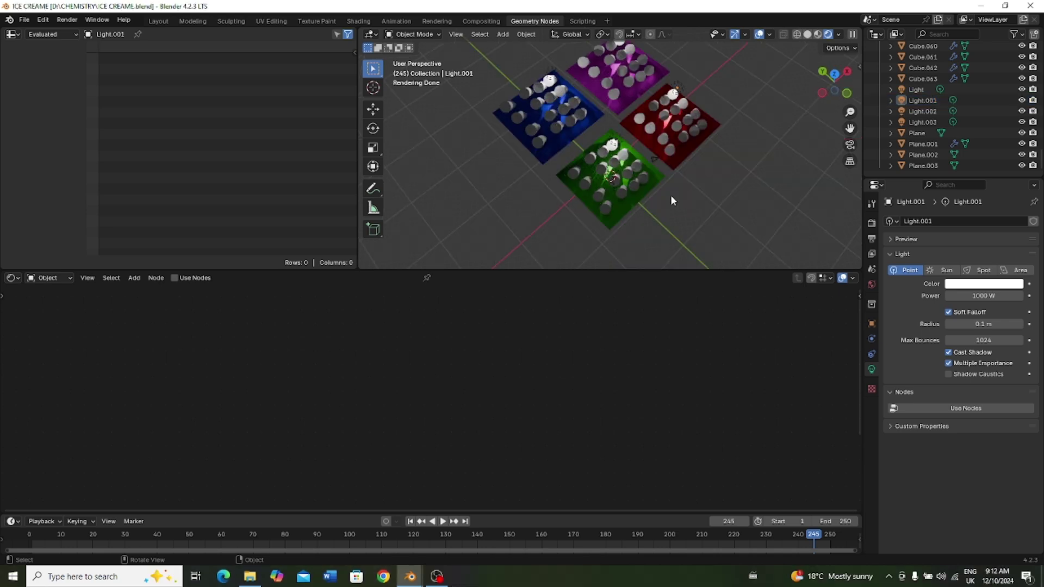
pyautogui.moveTo(671, 196)
pyautogui.mouseDown(button='middle')
pyautogui.moveTo(666, 207)
pyautogui.moveTo(662, 198)
pyautogui.moveTo(682, 182)
pyautogui.mouseUp(button='middle')
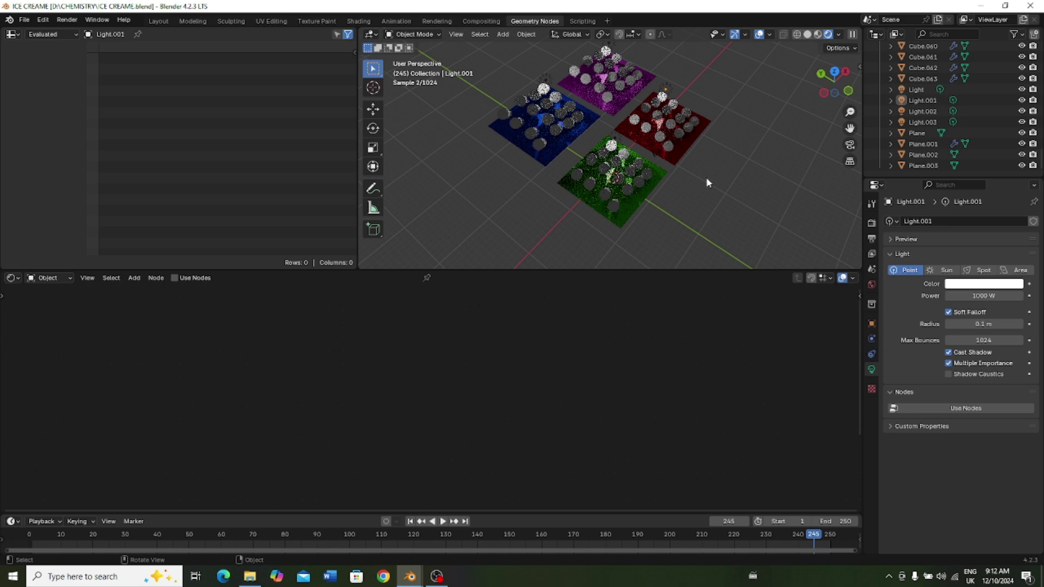